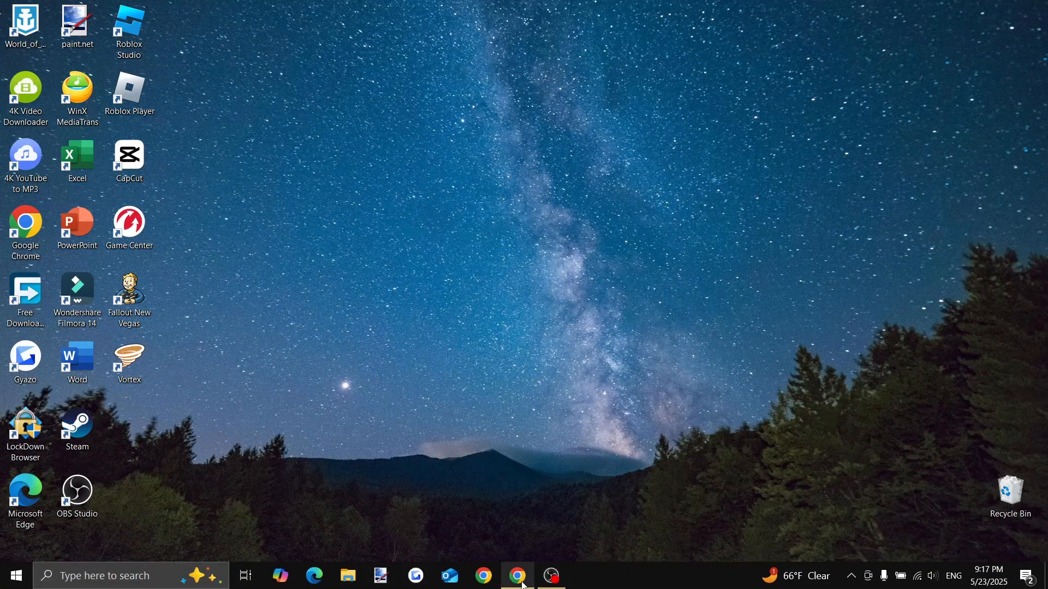
Switch to Chrome and download the Anki 25.02.5 installer for Windows 10+ from the Anki site into the Downloads folder
{"action": "left_click", "coordinate": [517, 576]}
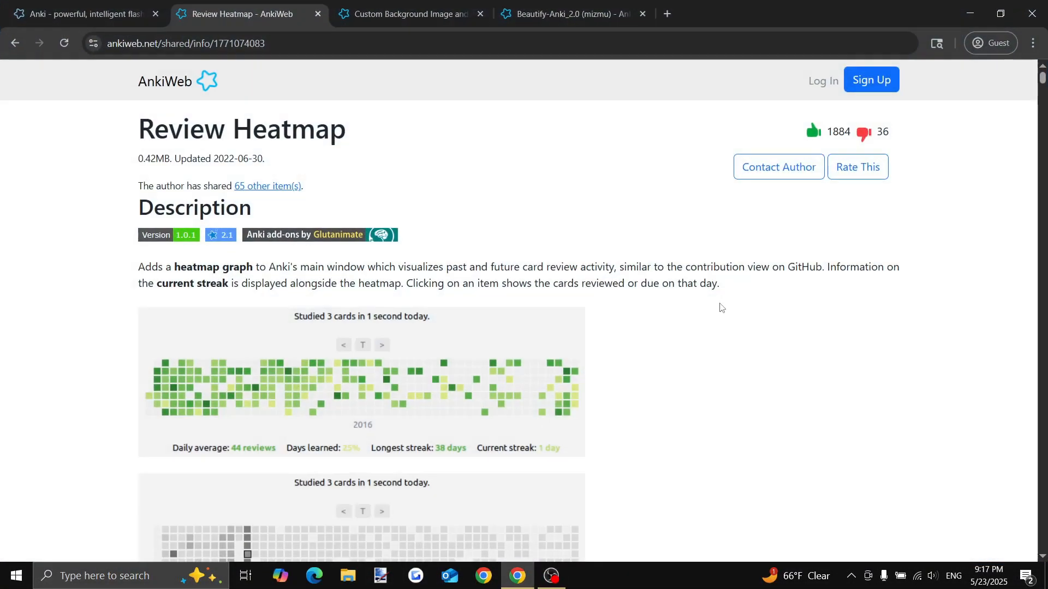
{"action": "left_click", "coordinate": [80, 5]}
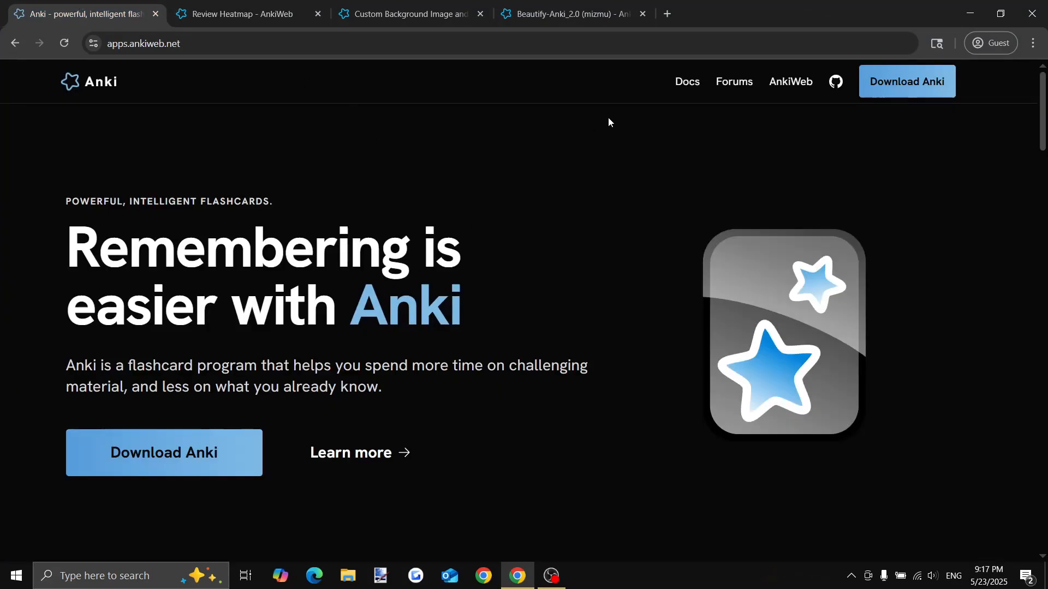
{"action": "left_click", "coordinate": [188, 452]}
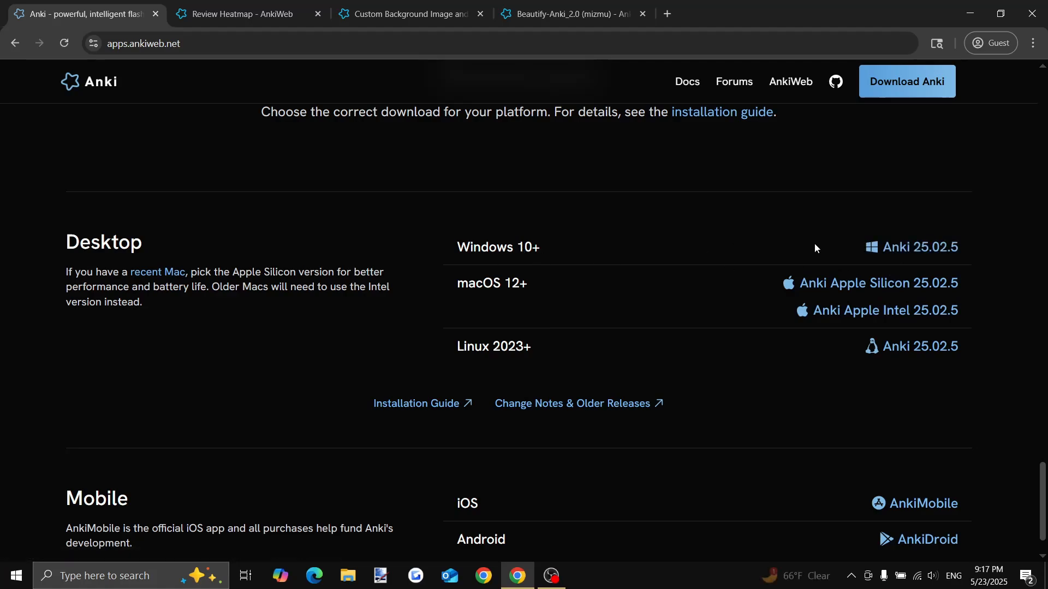
{"action": "left_click", "coordinate": [922, 246]}
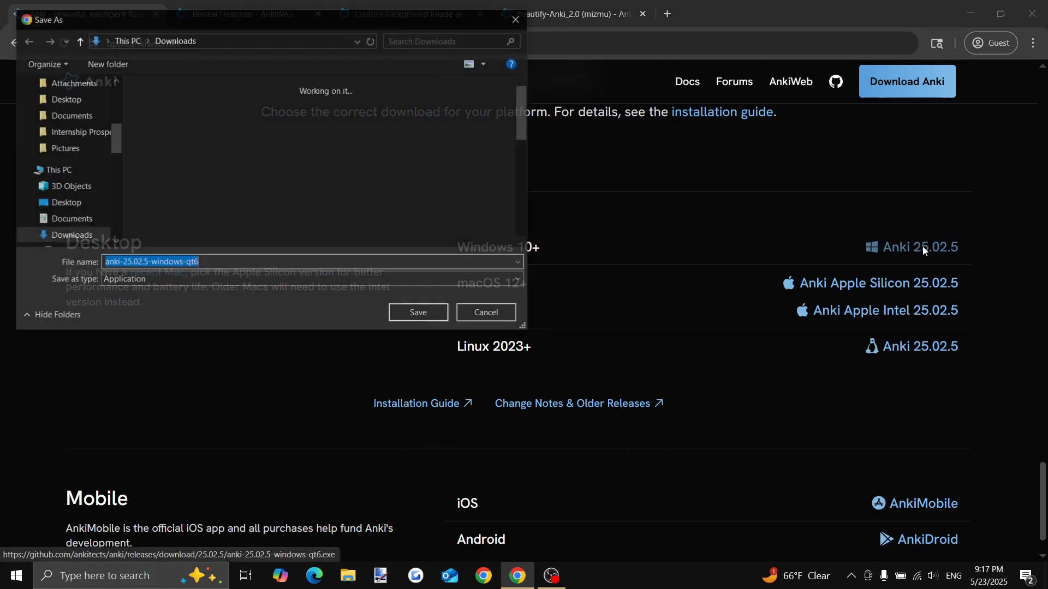
{"action": "left_click", "coordinate": [439, 316]}
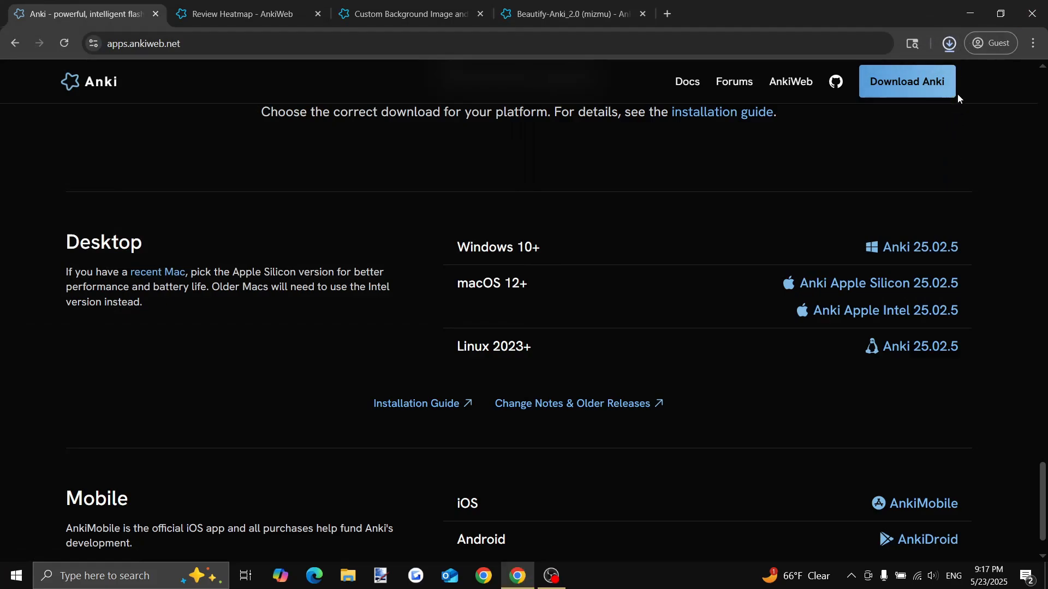
Install Anki by running the downloaded anki-25.02.5-windows-qt6 file from the Downloads folder, and close the setup and folder windows
{"action": "left_click", "coordinate": [950, 43]}
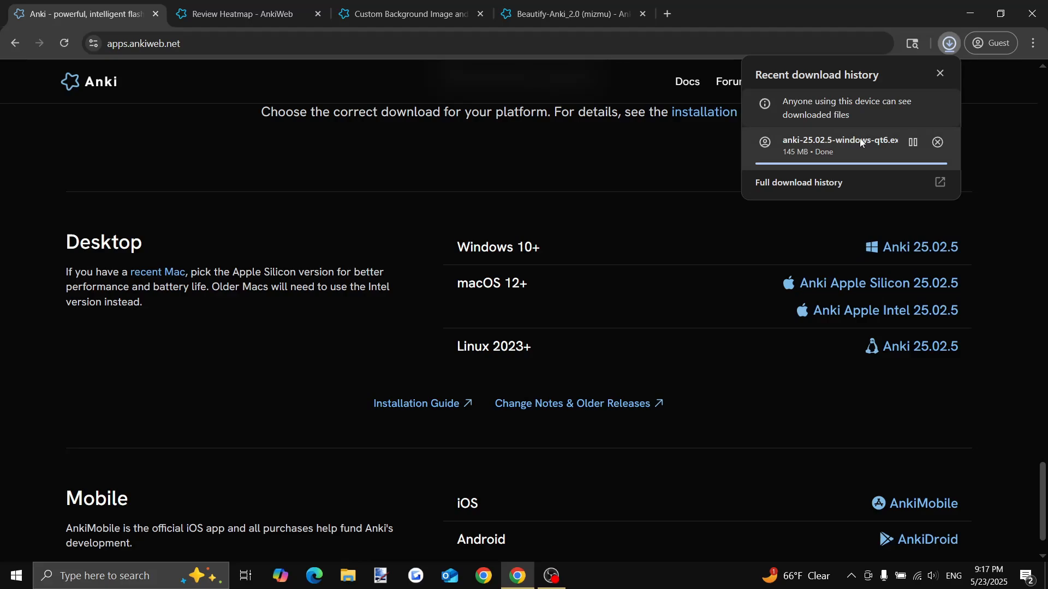
{"action": "left_click", "coordinate": [970, 14]}
{"action": "left_click", "coordinate": [363, 582]}
{"action": "double_click", "coordinate": [348, 90]}
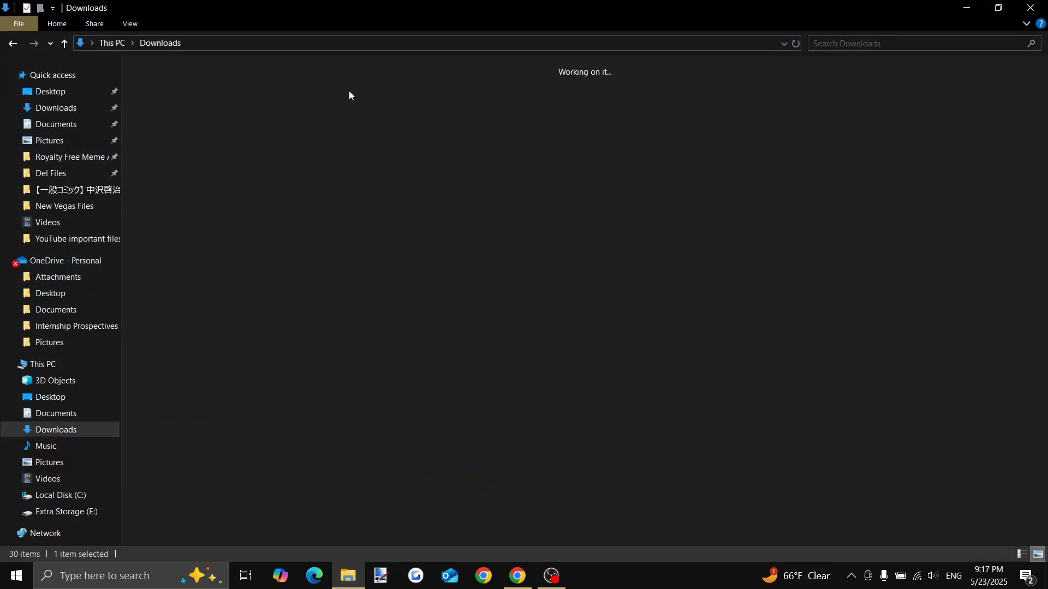
{"action": "left_click", "coordinate": [169, 117]}
{"action": "double_click", "coordinate": [168, 116]}
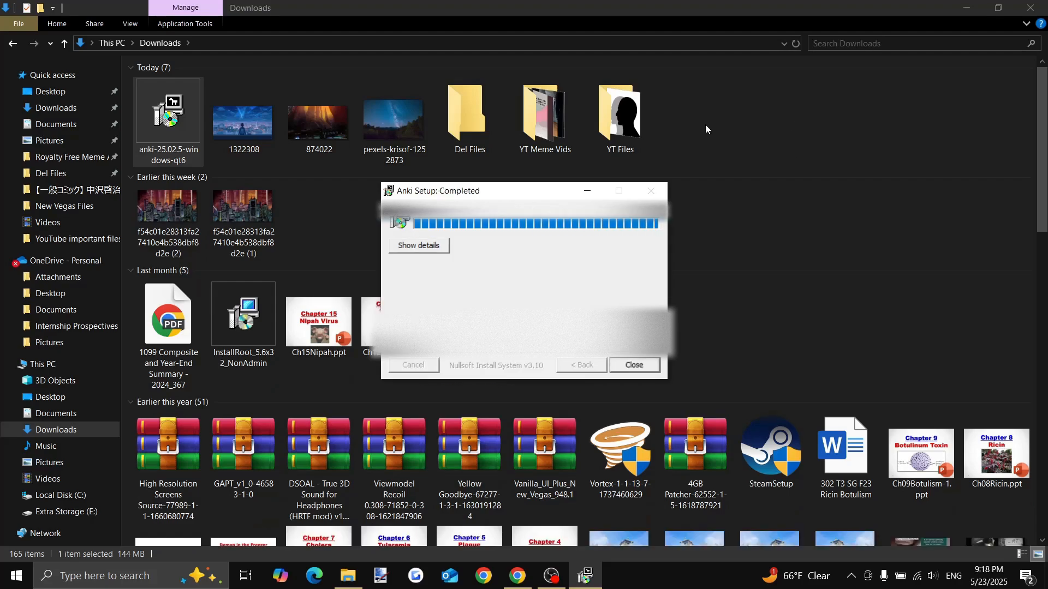
{"action": "left_click", "coordinate": [634, 365]}
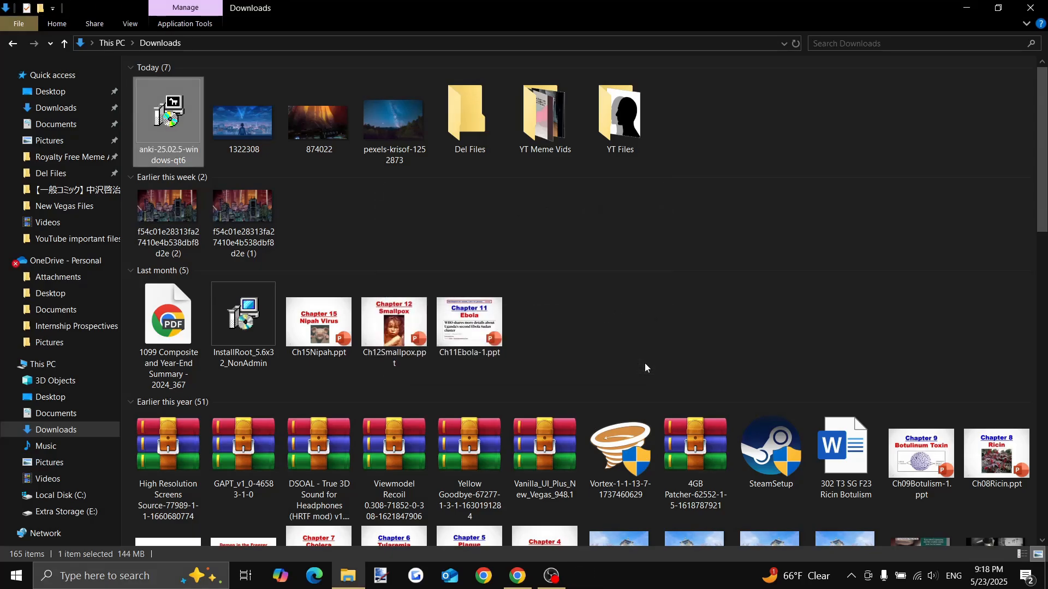
{"action": "left_click", "coordinate": [966, 7]}
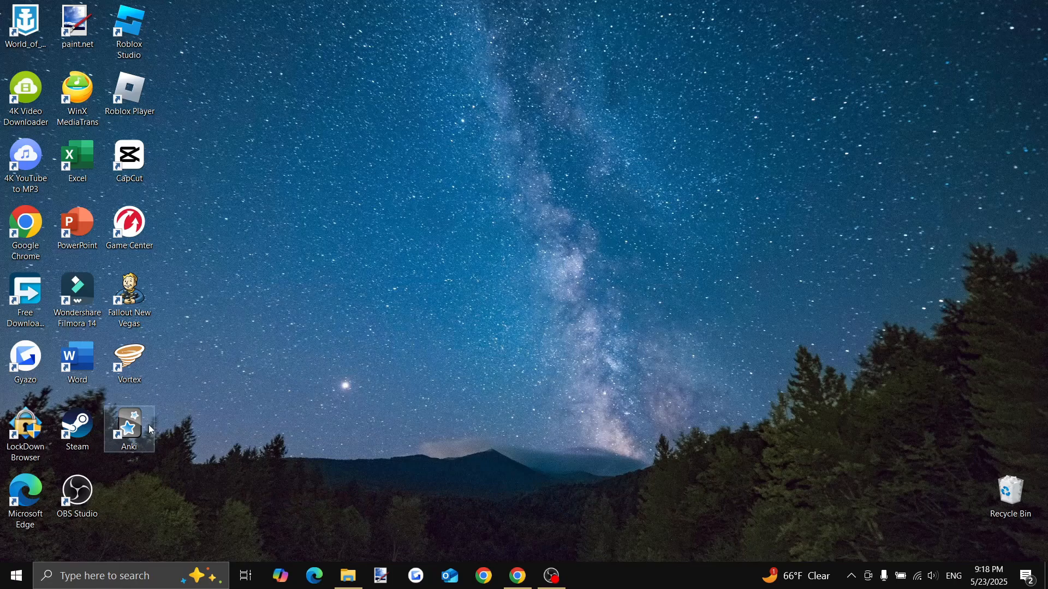
Launch Anki from the desktop, set its interface language to English (United States), and maximize the main window
{"action": "left_click", "coordinate": [132, 428]}
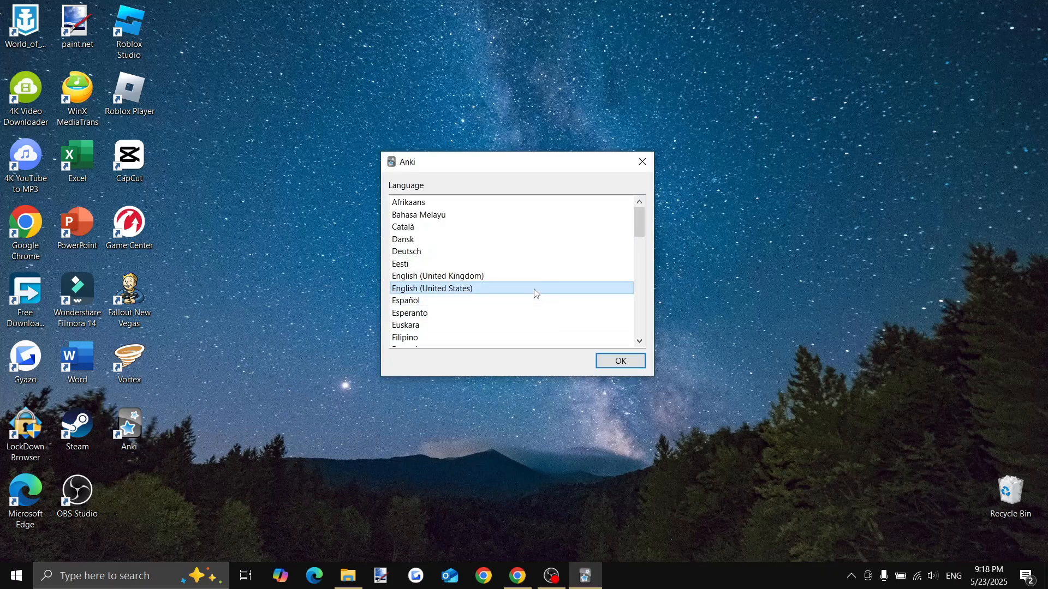
{"action": "left_click", "coordinate": [610, 361]}
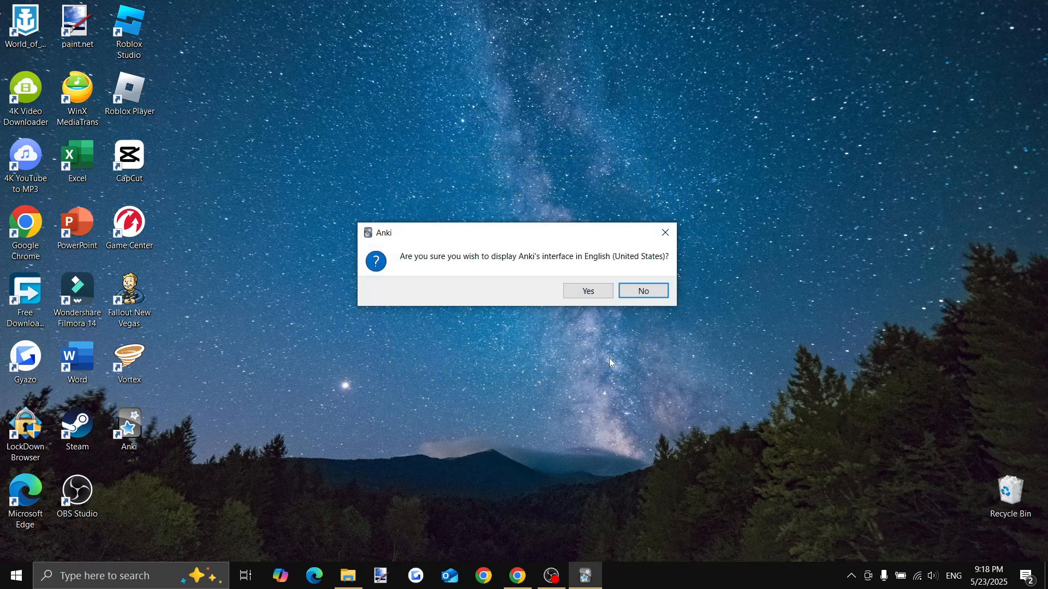
{"action": "left_click", "coordinate": [591, 288]}
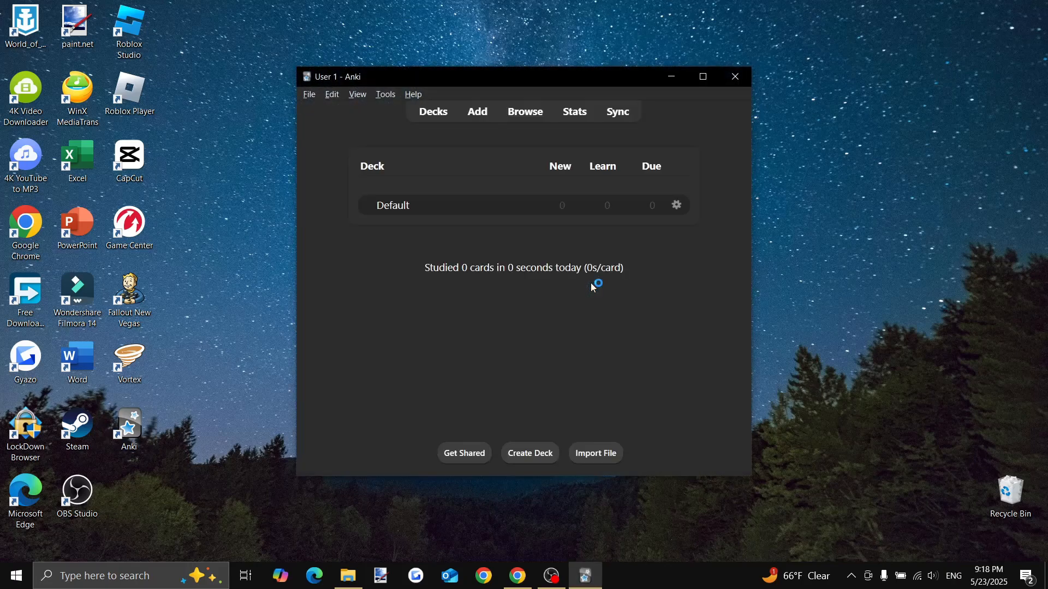
{"action": "left_click", "coordinate": [702, 76]}
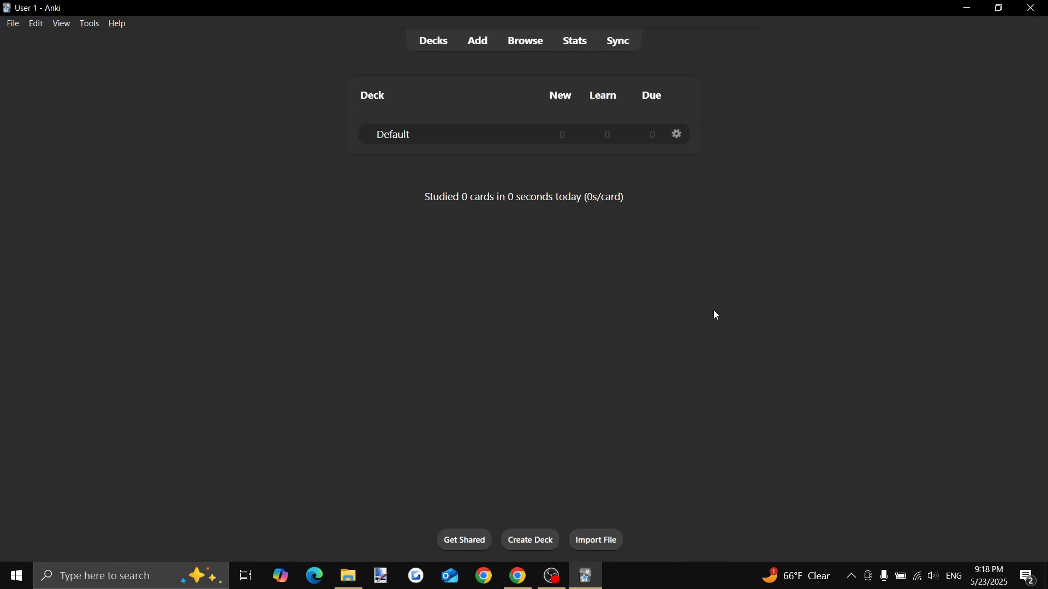
{"action": "left_click", "coordinate": [13, 23]}
{"action": "mouse_move", "coordinate": [117, 23]}
{"action": "left_click", "coordinate": [300, 203]}
Switch to Chrome and bring up the Review Heatmap add-on page on AnkiWeb
{"action": "left_click", "coordinate": [974, 7]}
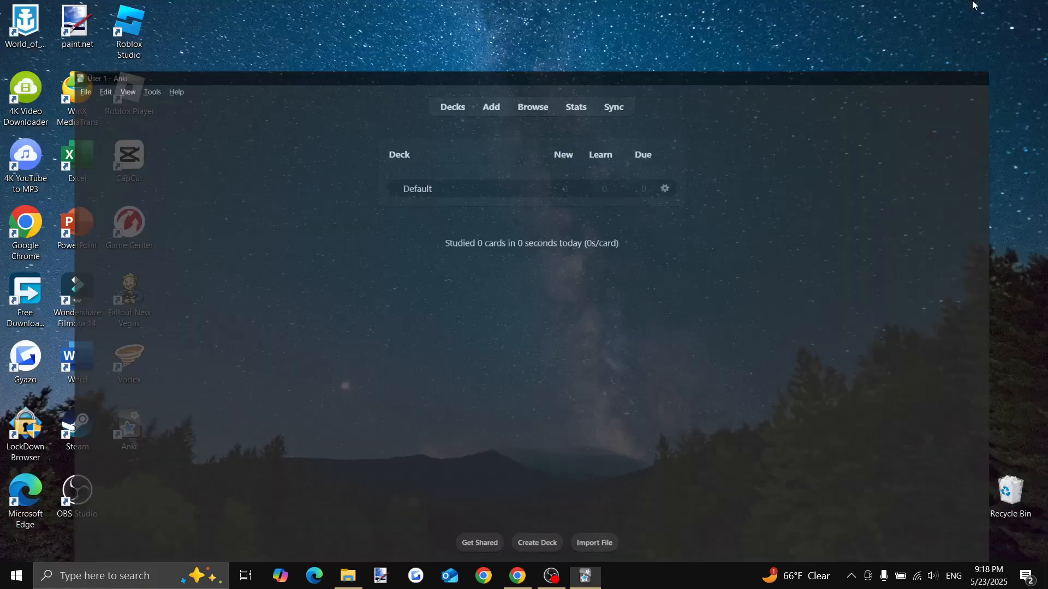
{"action": "left_click", "coordinate": [518, 576]}
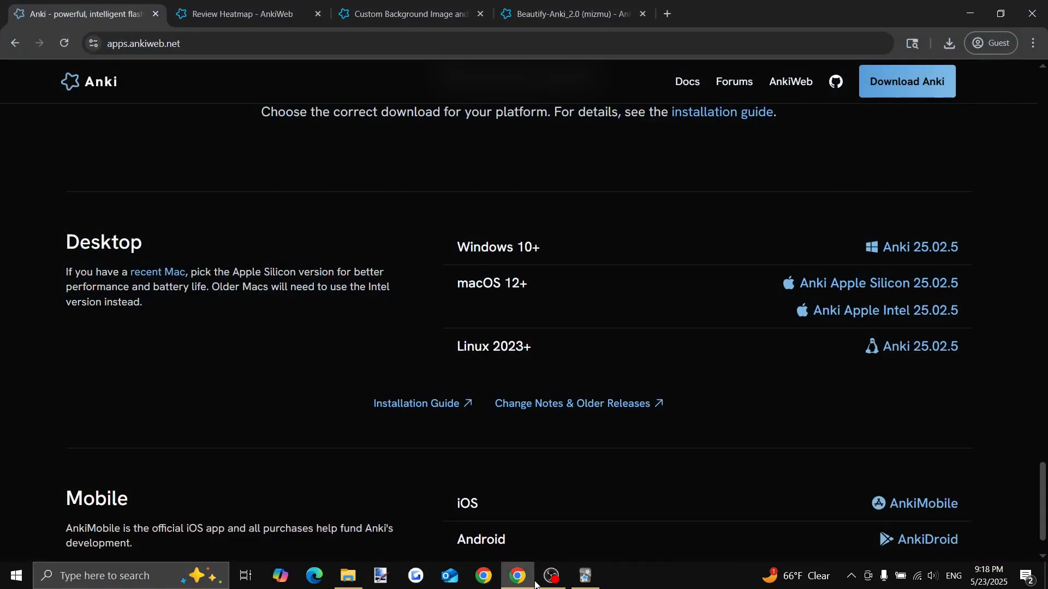
{"action": "scroll", "coordinate": [256, 303], "scroll_direction": "up", "scroll_amount": 6}
{"action": "right_click", "coordinate": [256, 303]}
{"action": "left_click", "coordinate": [240, 173]}
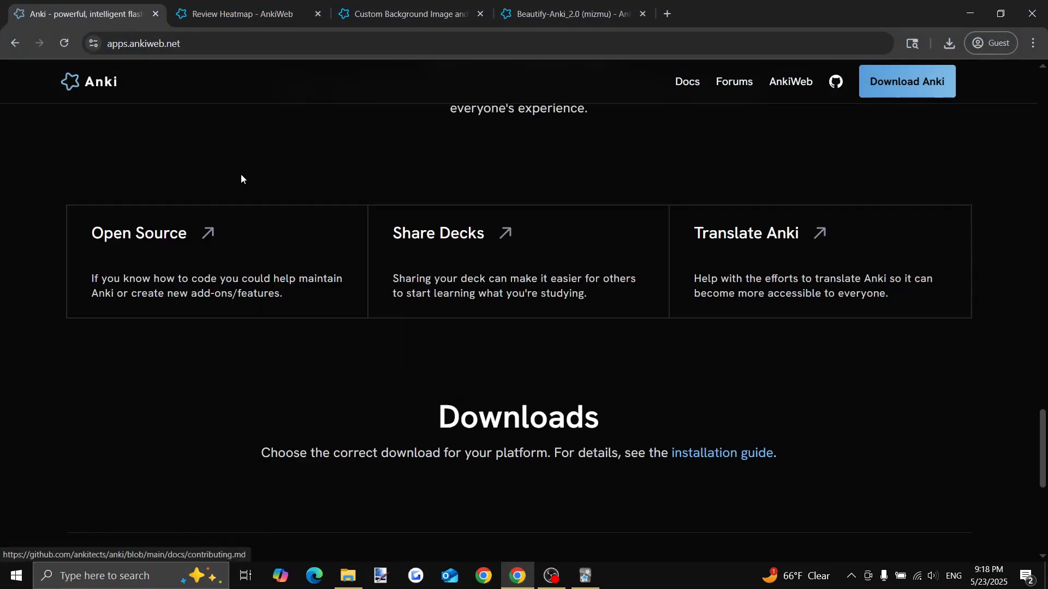
{"action": "scroll", "coordinate": [236, 185], "scroll_direction": "up", "scroll_amount": 20}
{"action": "scroll", "coordinate": [236, 200], "scroll_direction": "up", "scroll_amount": 5}
{"action": "left_click", "coordinate": [243, 14]}
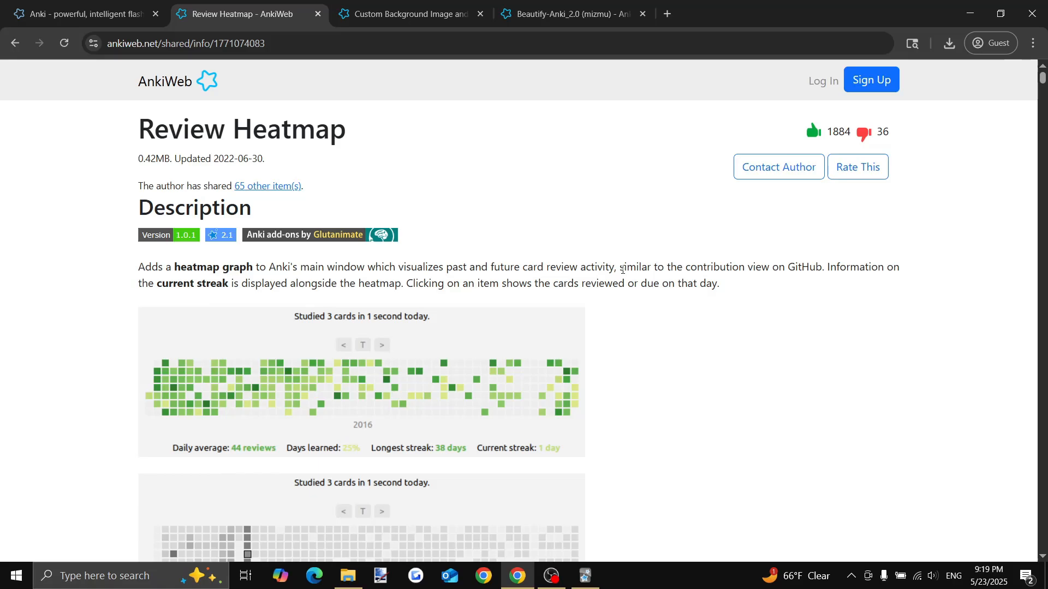
{"action": "scroll", "coordinate": [627, 264], "scroll_direction": "down", "scroll_amount": 5}
{"action": "scroll", "coordinate": [611, 299], "scroll_direction": "up", "scroll_amount": 5}
{"action": "scroll", "coordinate": [523, 328], "scroll_direction": "down", "scroll_amount": 10}
{"action": "scroll", "coordinate": [524, 330], "scroll_direction": "down", "scroll_amount": 20}
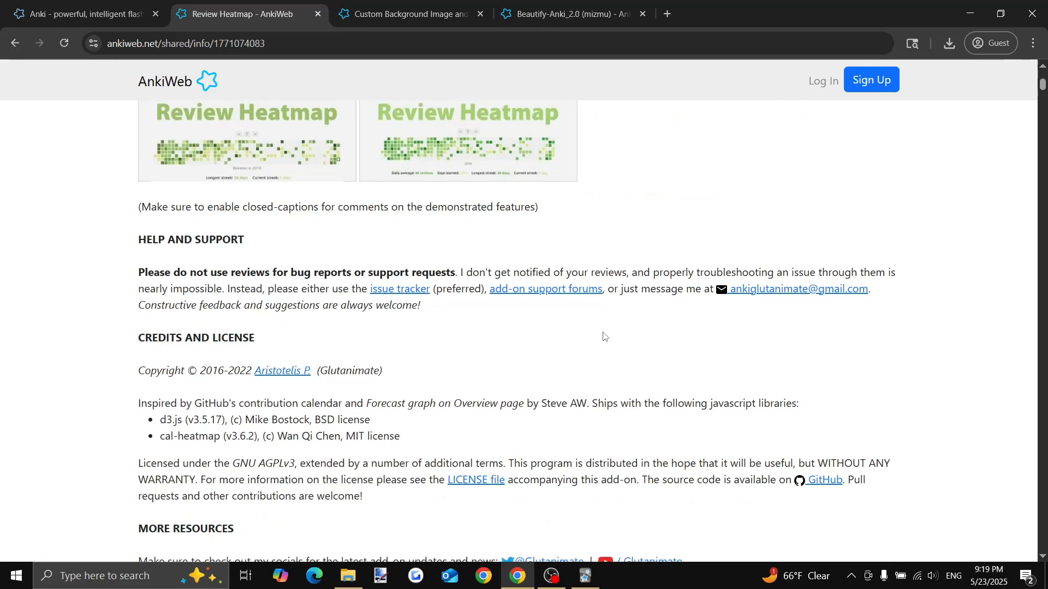
{"action": "scroll", "coordinate": [590, 308], "scroll_direction": "down", "scroll_amount": 5}
{"action": "scroll", "coordinate": [593, 309], "scroll_direction": "down", "scroll_amount": 5}
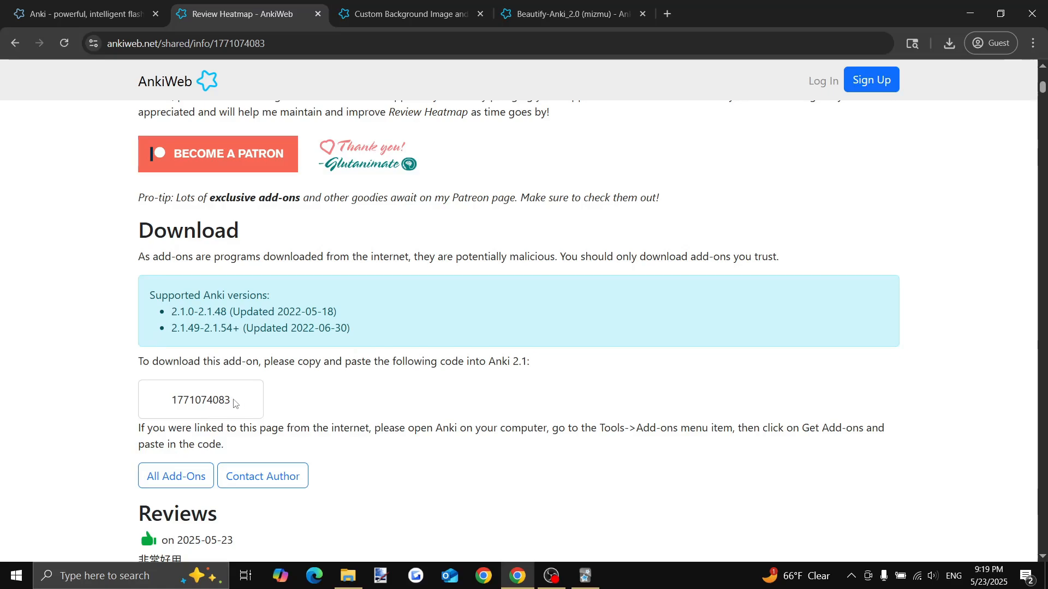
{"action": "left_click_drag", "start_coordinate": [232, 401], "coordinate": [173, 399]}
{"action": "right_click", "coordinate": [185, 399]}
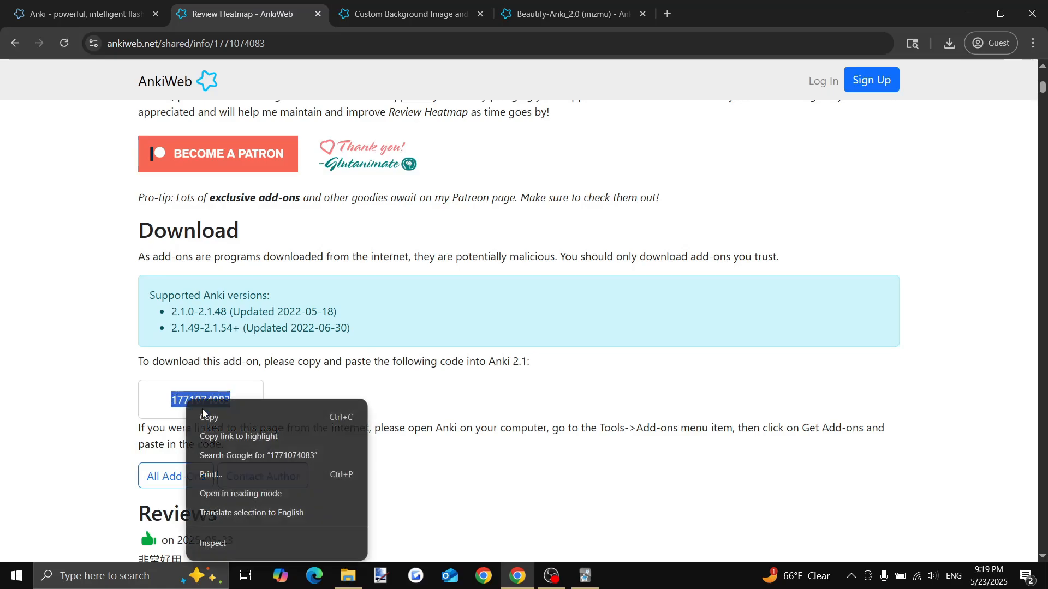
{"action": "left_click", "coordinate": [233, 418]}
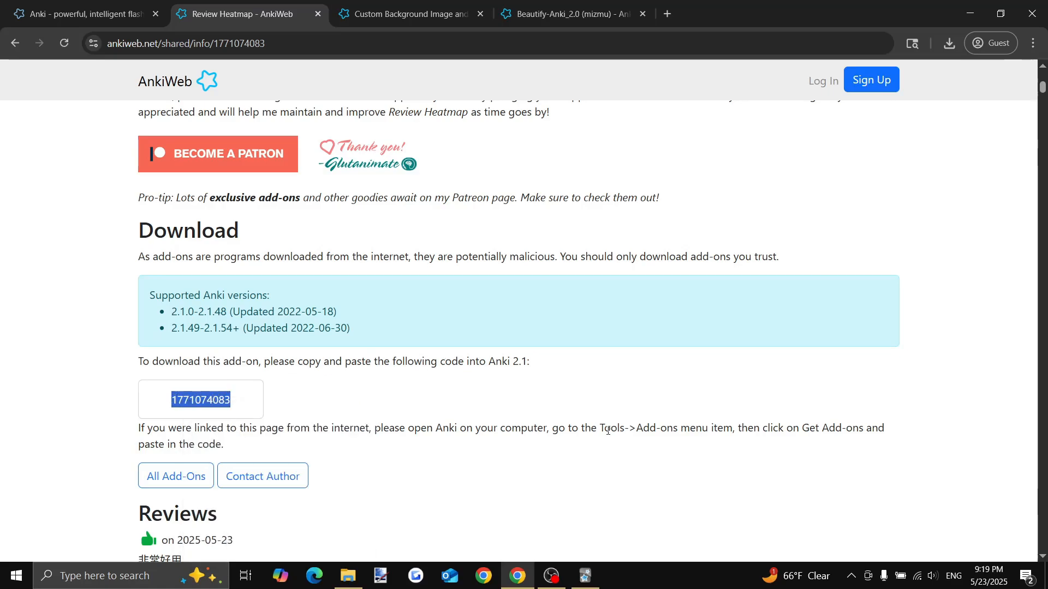
{"action": "left_click", "coordinate": [590, 580]}
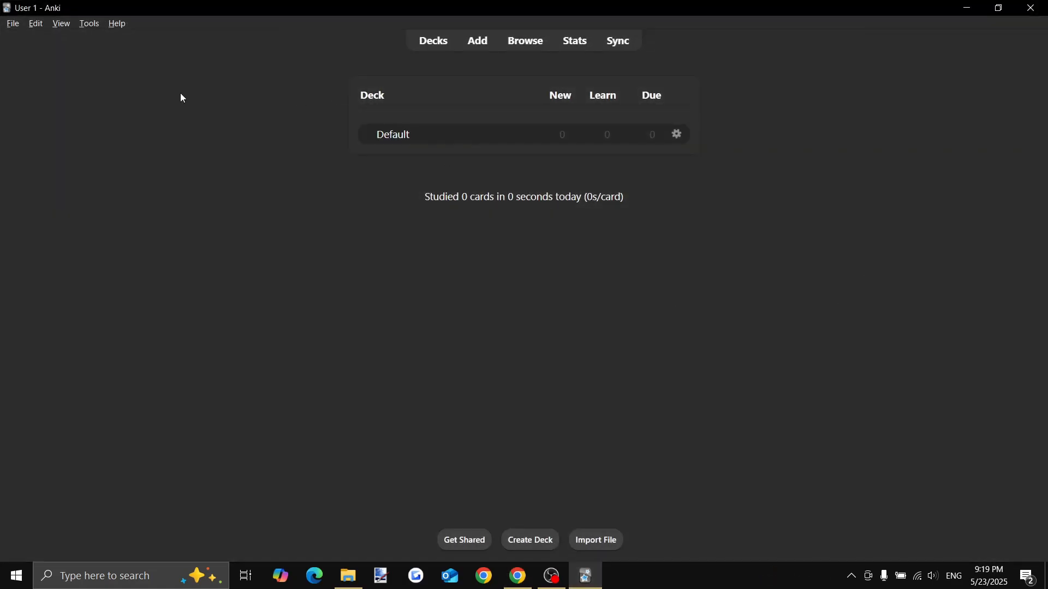
{"action": "left_click", "coordinate": [89, 24]}
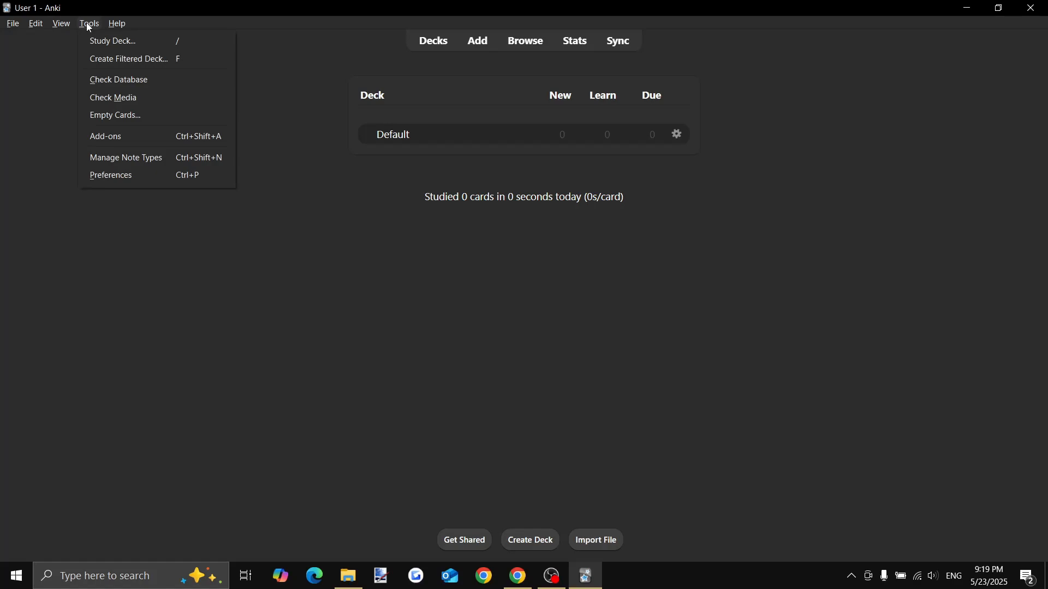
{"action": "left_click", "coordinate": [116, 139]}
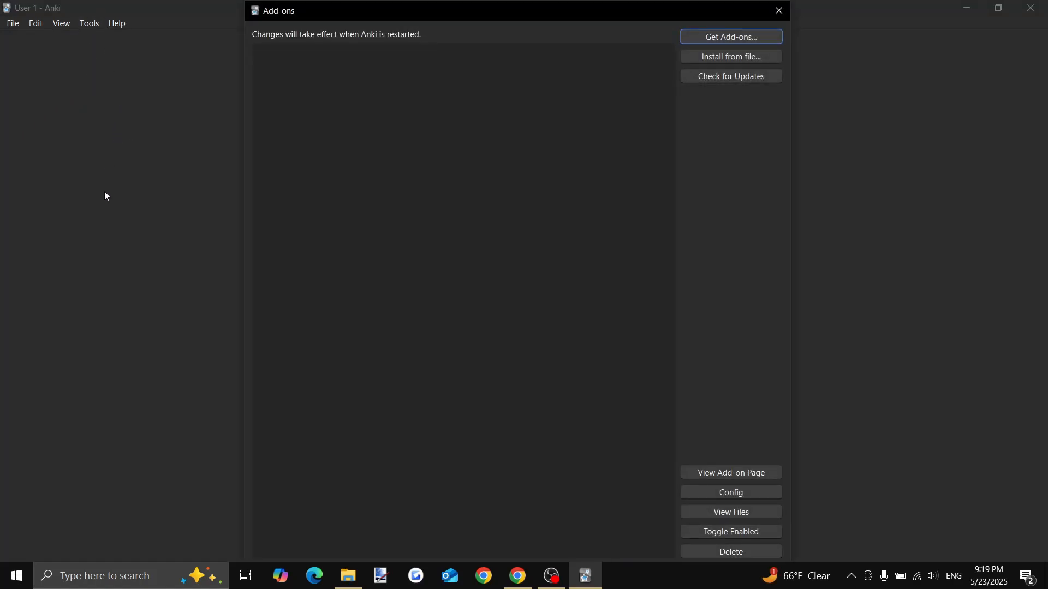
{"action": "left_click", "coordinate": [738, 38]}
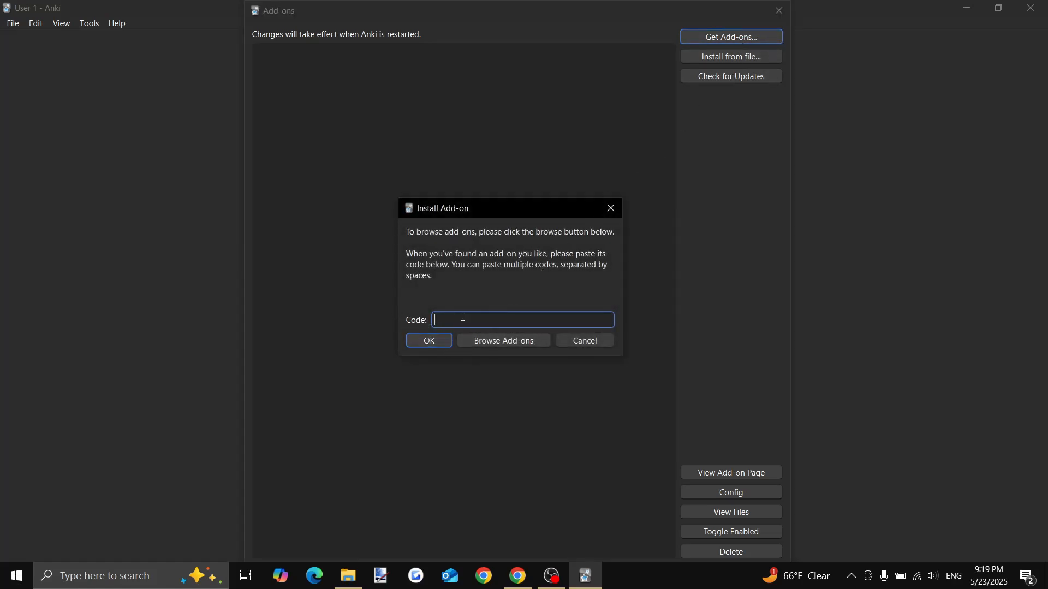
{"action": "key", "text": "ctrl+v"}
{"action": "left_click", "coordinate": [439, 347]}
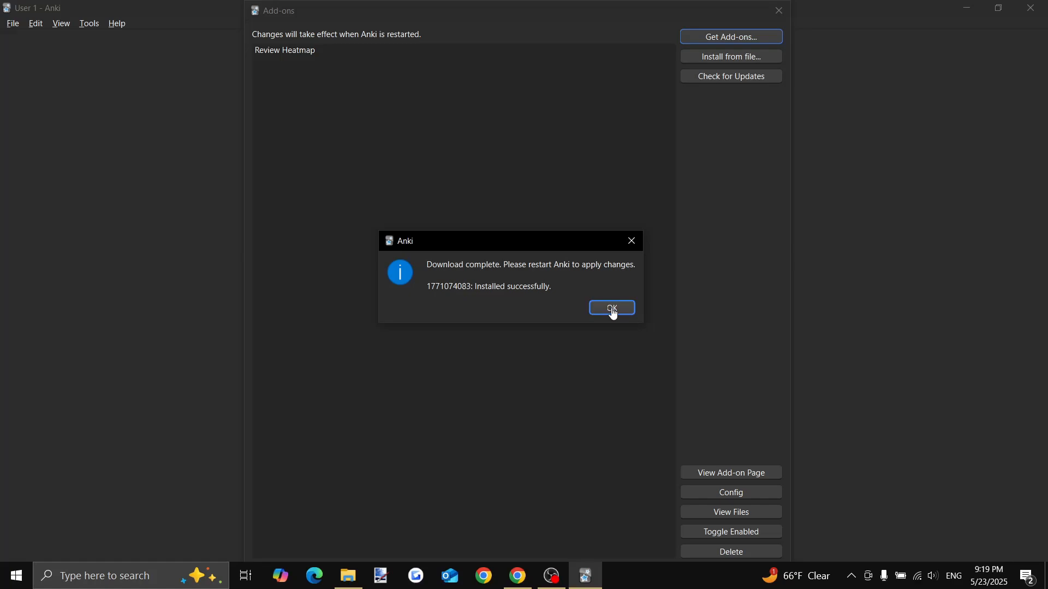
{"action": "left_click", "coordinate": [613, 309]}
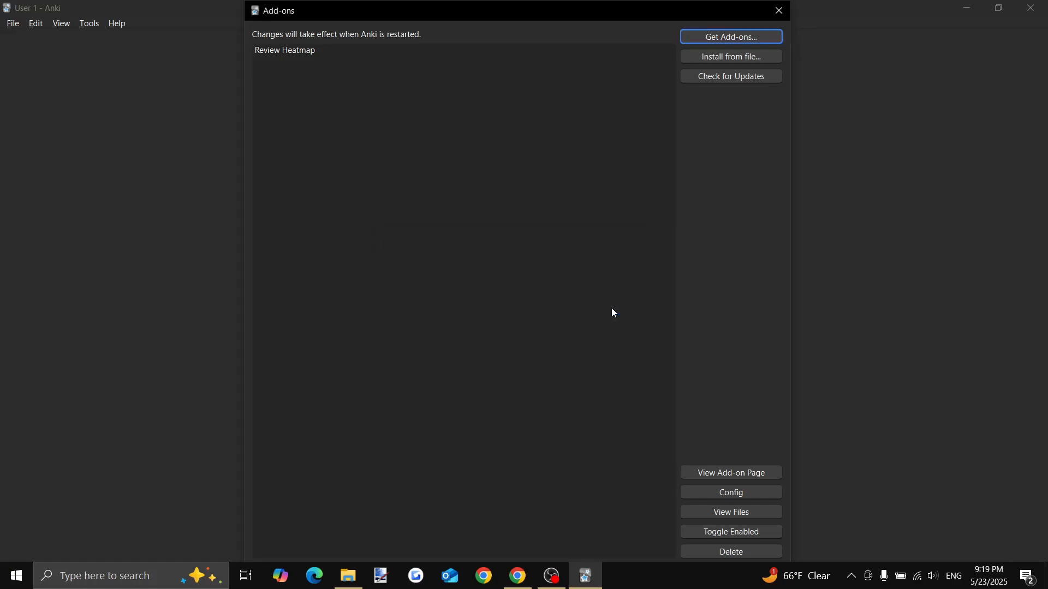
{"action": "left_click", "coordinate": [779, 10]}
{"action": "left_click", "coordinate": [525, 577]}
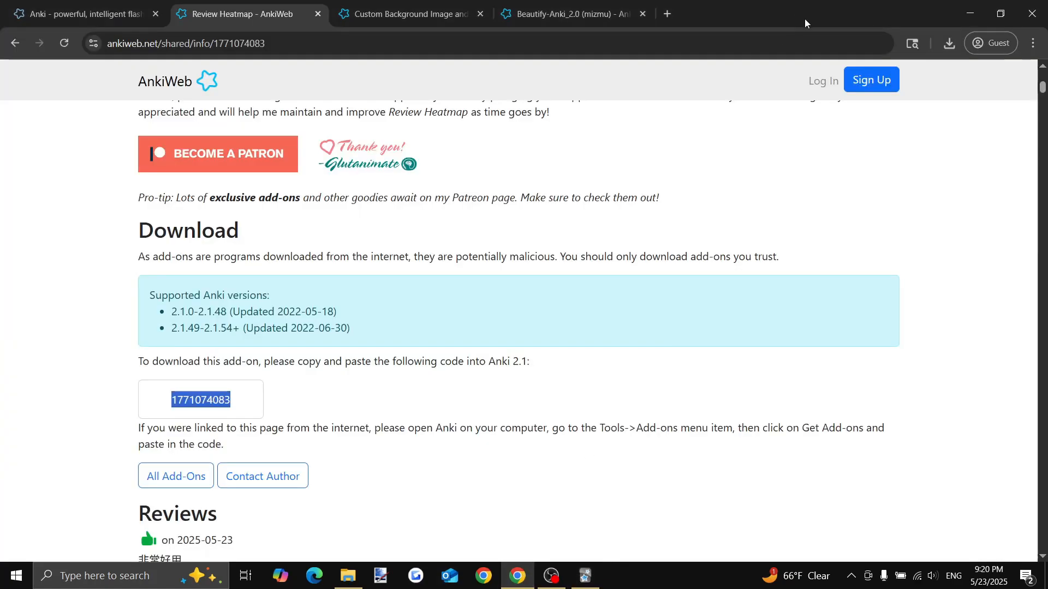
{"action": "left_click", "coordinate": [409, 14]}
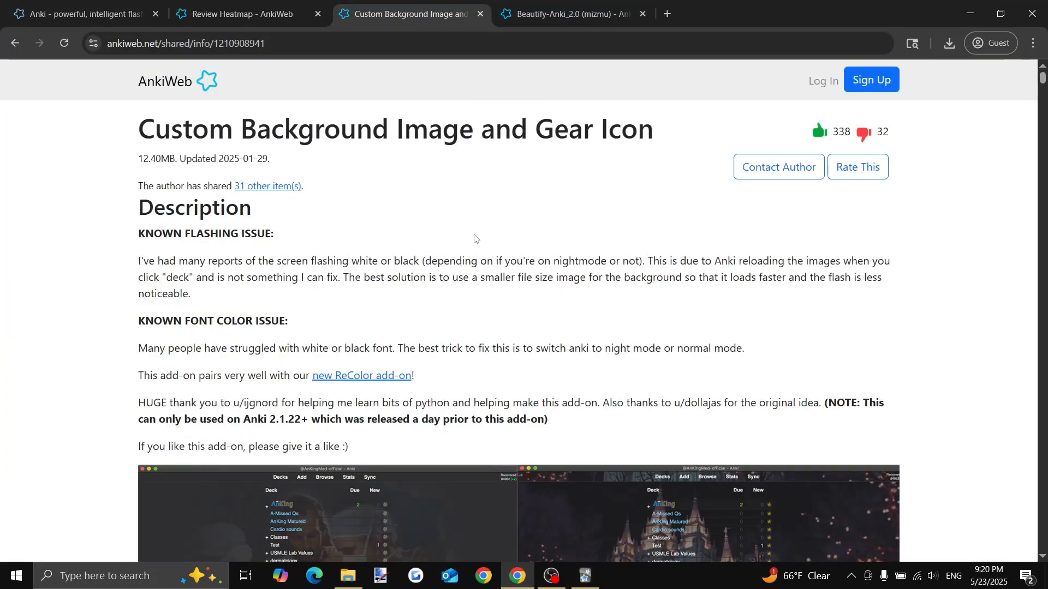
{"action": "scroll", "coordinate": [491, 229], "scroll_direction": "down", "scroll_amount": 20}
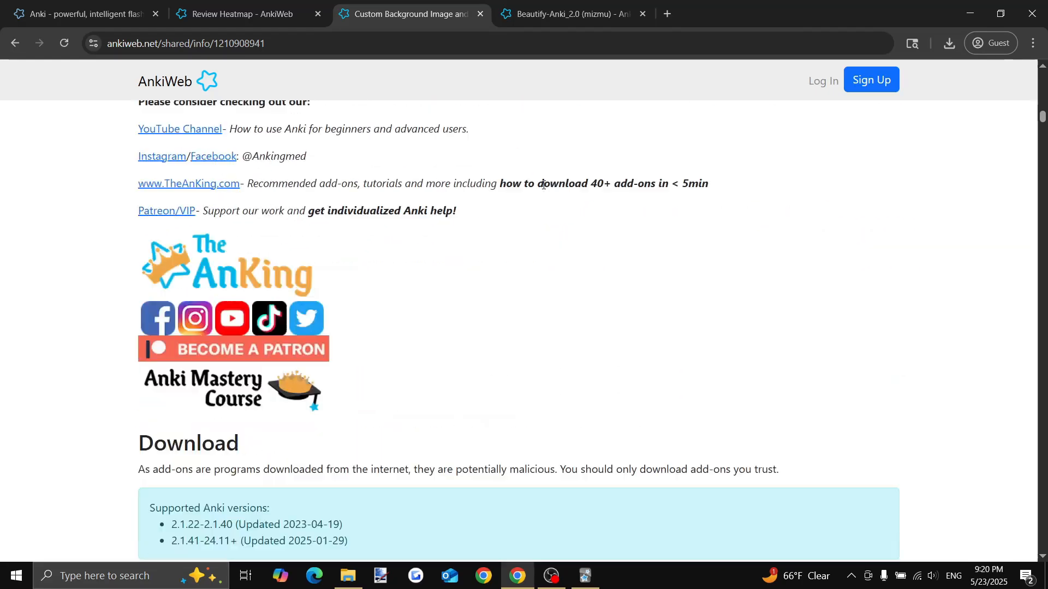
{"action": "scroll", "coordinate": [543, 187], "scroll_direction": "down", "scroll_amount": 8}
{"action": "scroll", "coordinate": [543, 187], "scroll_direction": "up", "scroll_amount": 4}
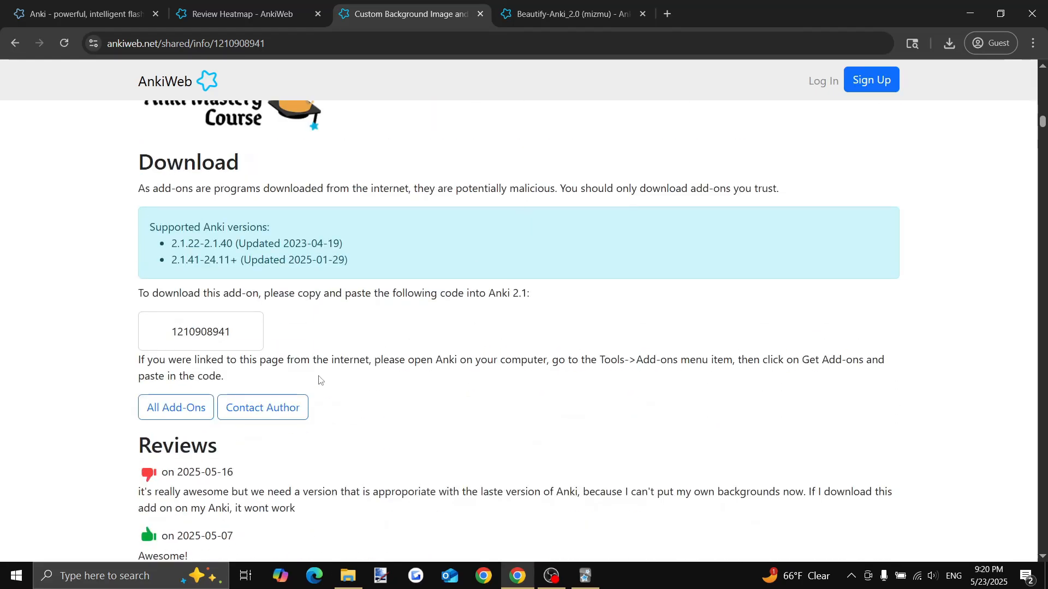
{"action": "double_click", "coordinate": [236, 332]}
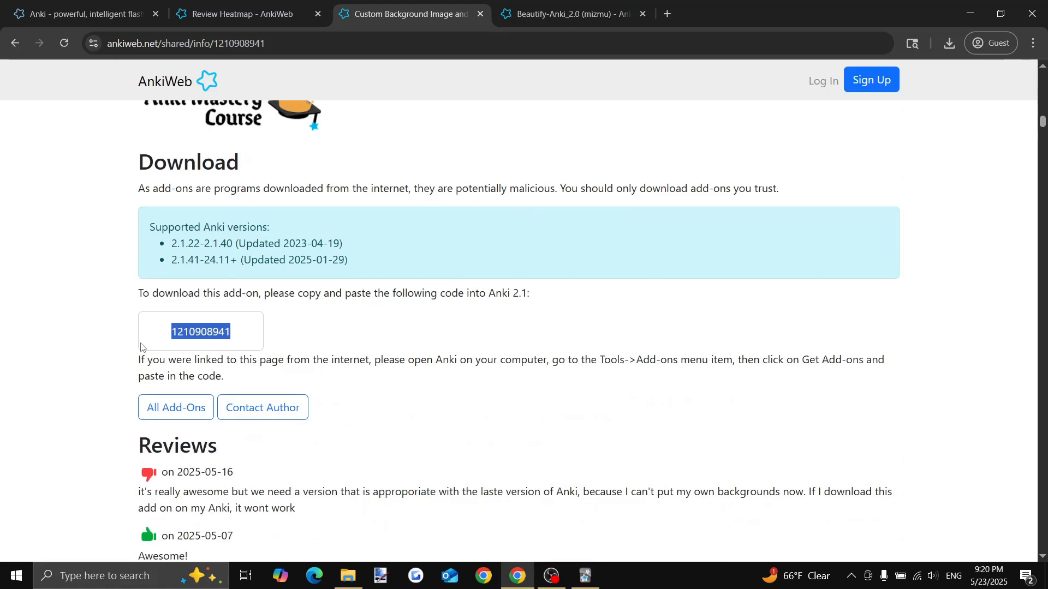
{"action": "right_click", "coordinate": [188, 328]}
{"action": "left_click", "coordinate": [235, 348]}
{"action": "left_click", "coordinate": [588, 576]}
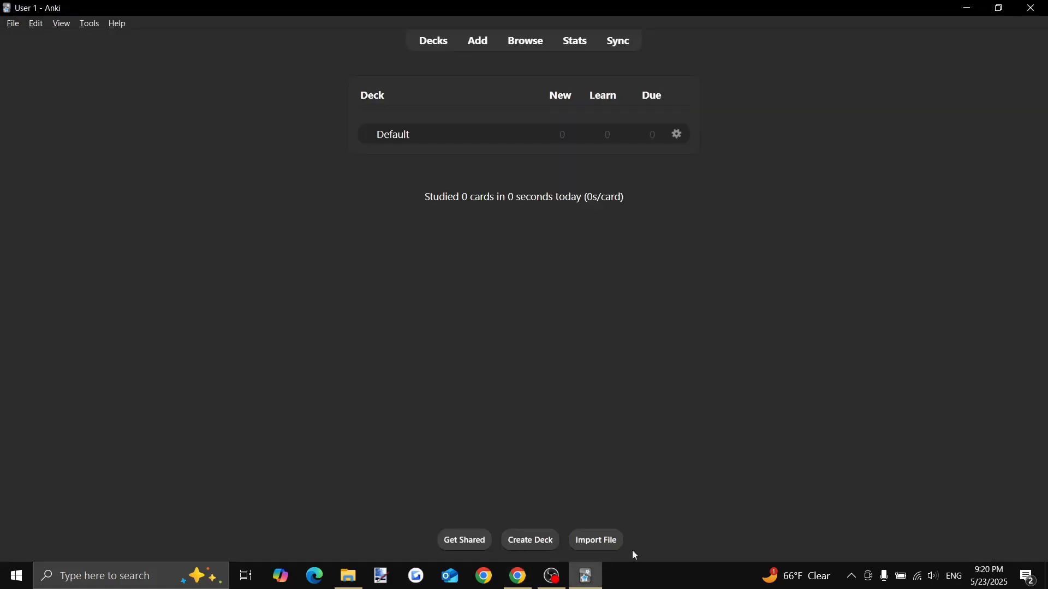
{"action": "left_click", "coordinate": [88, 24]}
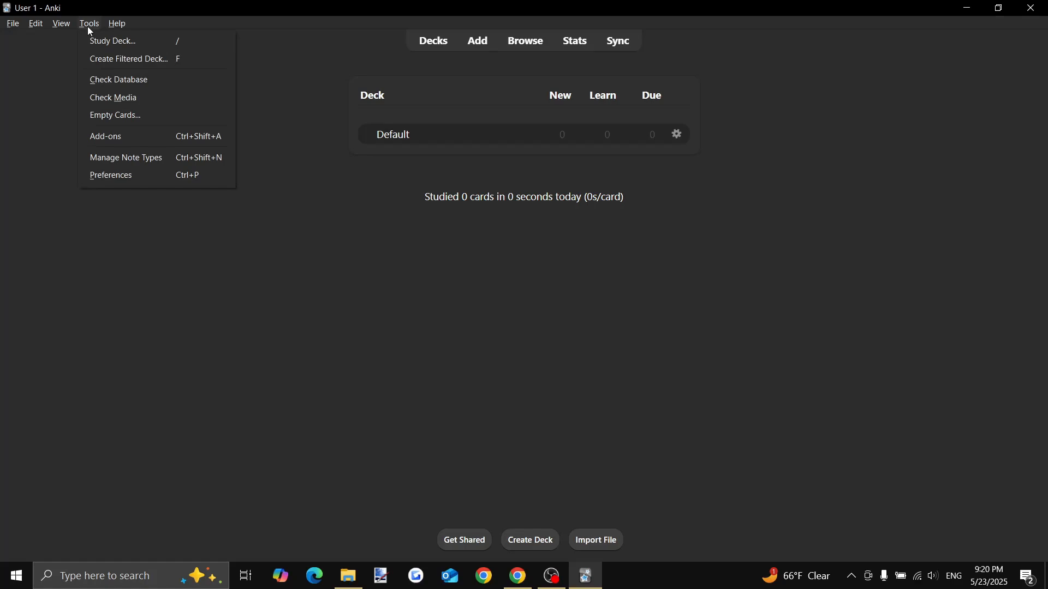
{"action": "left_click", "coordinate": [124, 136]}
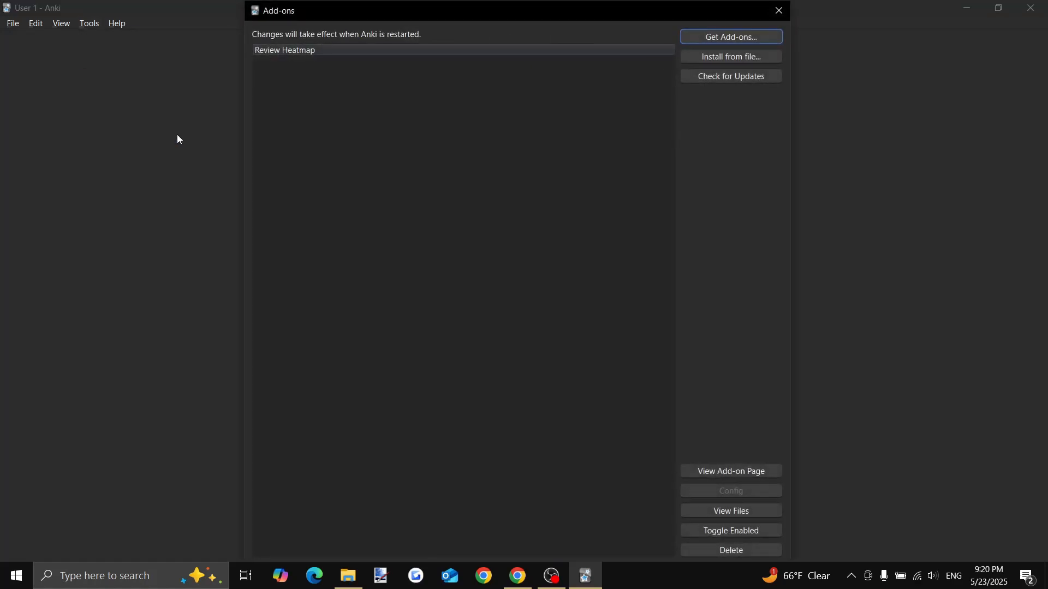
{"action": "left_click", "coordinate": [726, 38]}
{"action": "key", "text": "ctrl+v"}
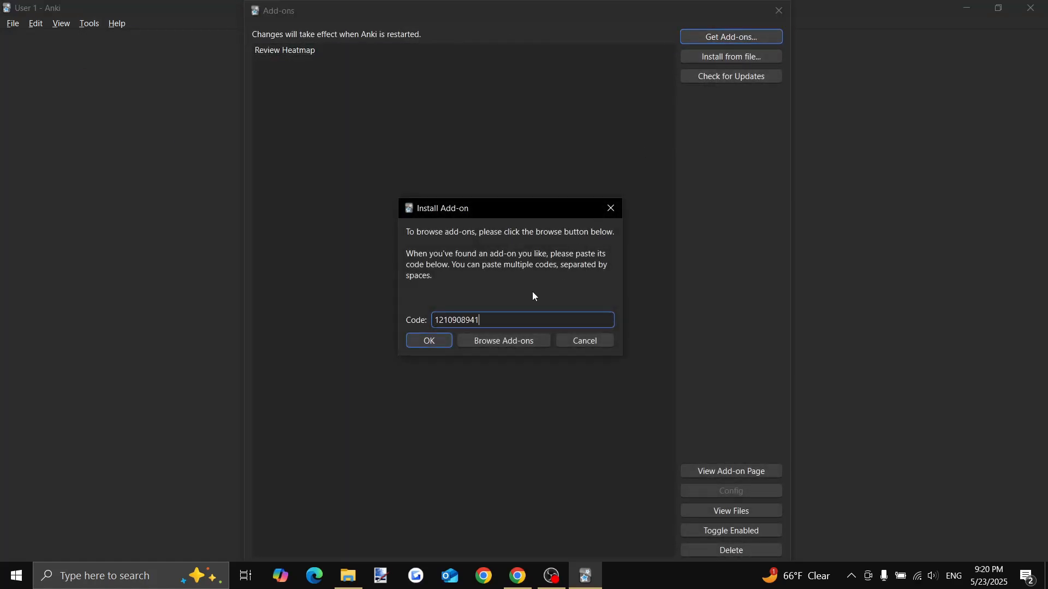
{"action": "left_click", "coordinate": [443, 342]}
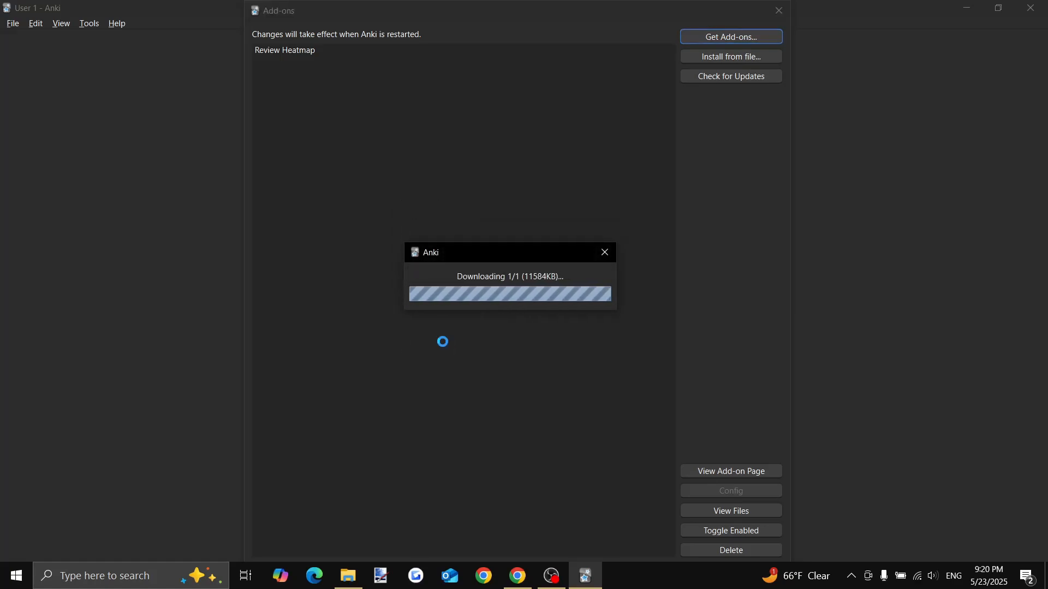
{"action": "left_click", "coordinate": [609, 309]}
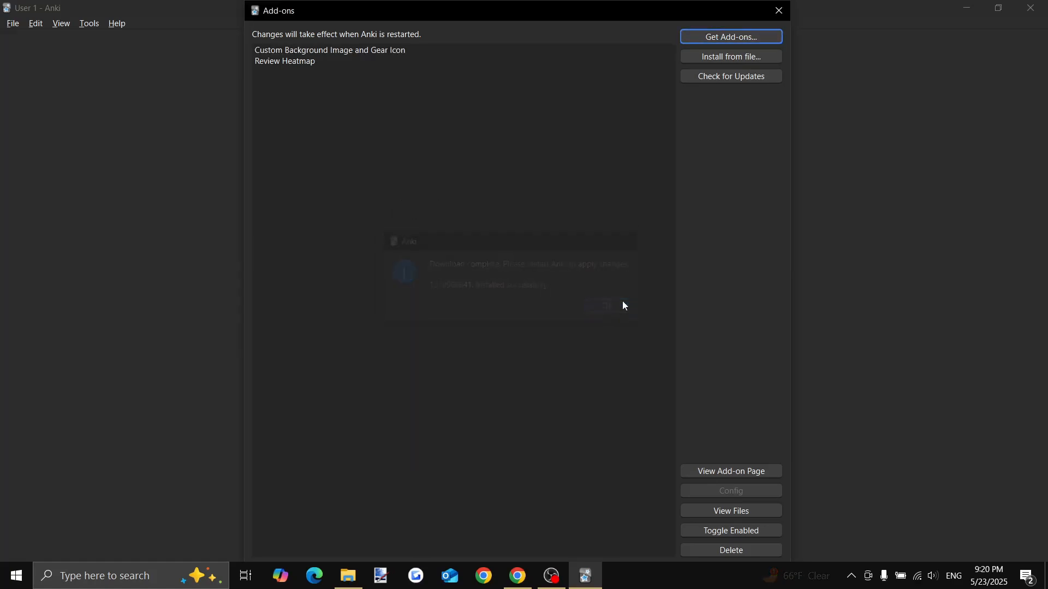
Switch to Chrome and bring up the beginning of the Beautify-Anki_2.0 (mizmu) add-on page on AnkiWeb
{"action": "left_click", "coordinate": [513, 586]}
{"action": "key", "text": "ctrl+Tab"}
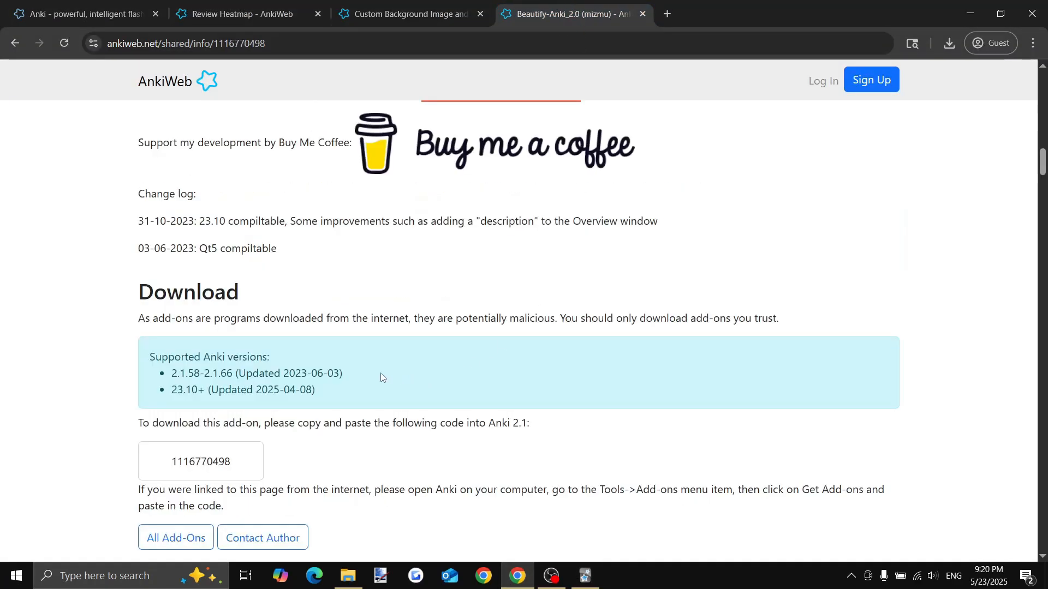
{"action": "left_click_drag", "start_coordinate": [273, 463], "coordinate": [190, 472]}
{"action": "left_click", "coordinate": [399, 298]}
{"action": "scroll", "coordinate": [376, 314], "scroll_direction": "up", "scroll_amount": 15}
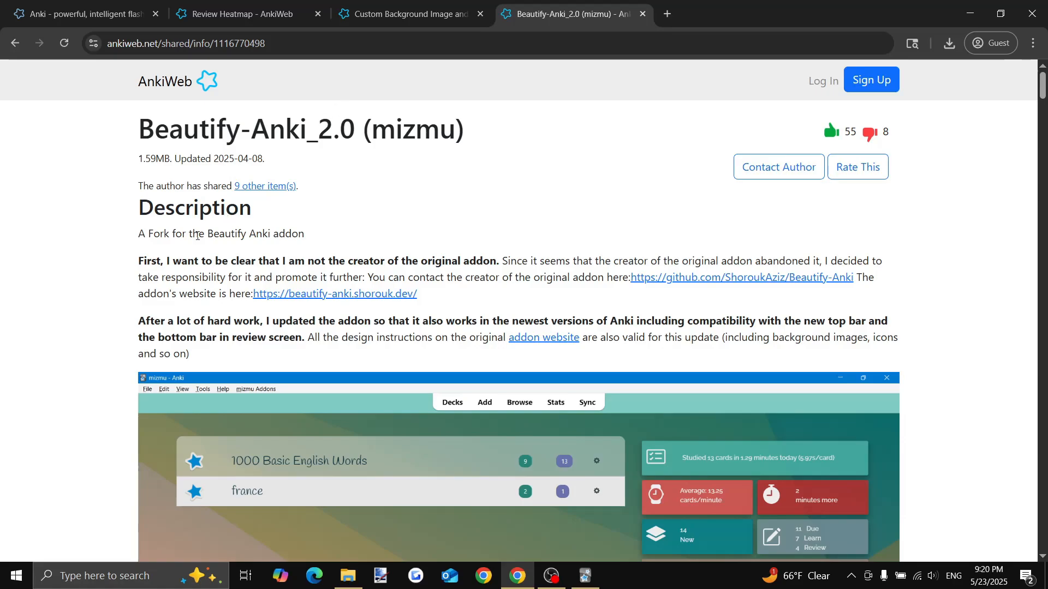
{"action": "scroll", "coordinate": [129, 252], "scroll_direction": "down", "scroll_amount": 10}
{"action": "scroll", "coordinate": [130, 253], "scroll_direction": "down", "scroll_amount": 8}
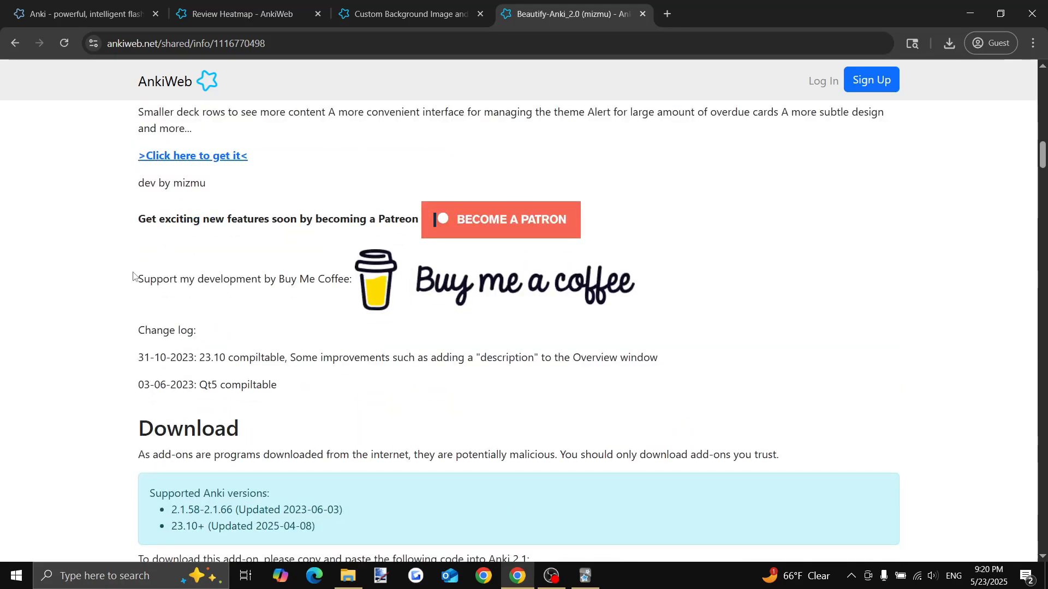
{"action": "scroll", "coordinate": [133, 262], "scroll_direction": "down", "scroll_amount": 8}
{"action": "scroll", "coordinate": [164, 276], "scroll_direction": "up", "scroll_amount": 1}
{"action": "left_click_drag", "start_coordinate": [233, 258], "coordinate": [166, 265]}
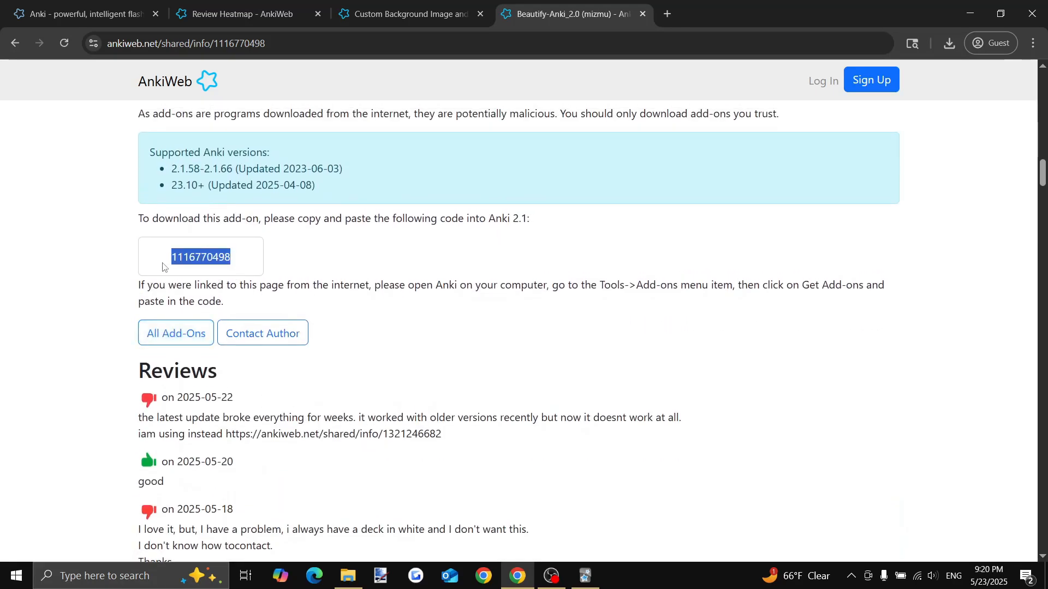
{"action": "right_click", "coordinate": [192, 258]}
{"action": "left_click", "coordinate": [235, 274]}
{"action": "left_click", "coordinate": [124, 270]}
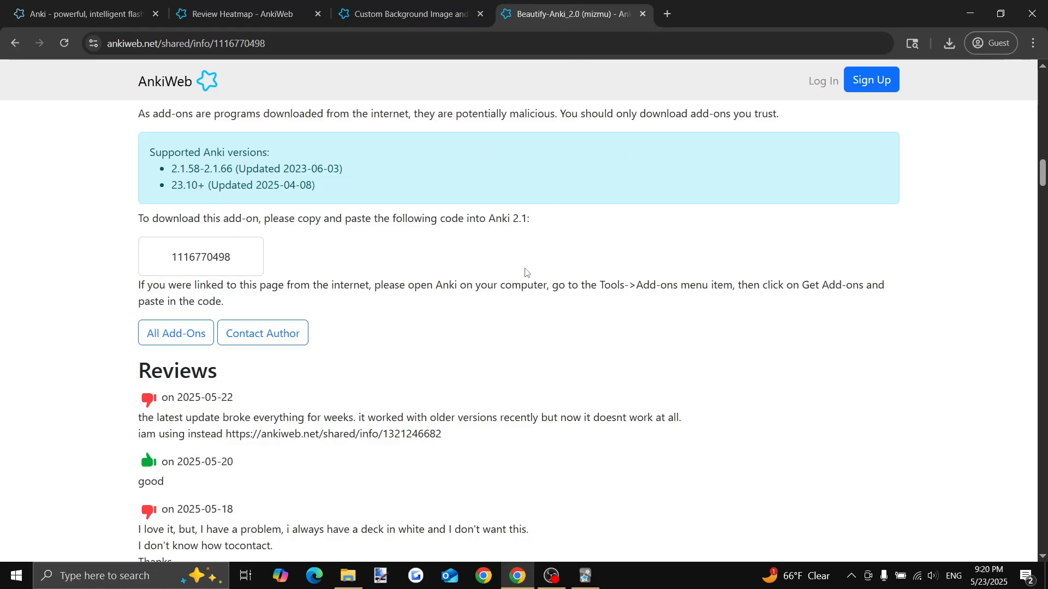
{"action": "left_click", "coordinate": [970, 13]}
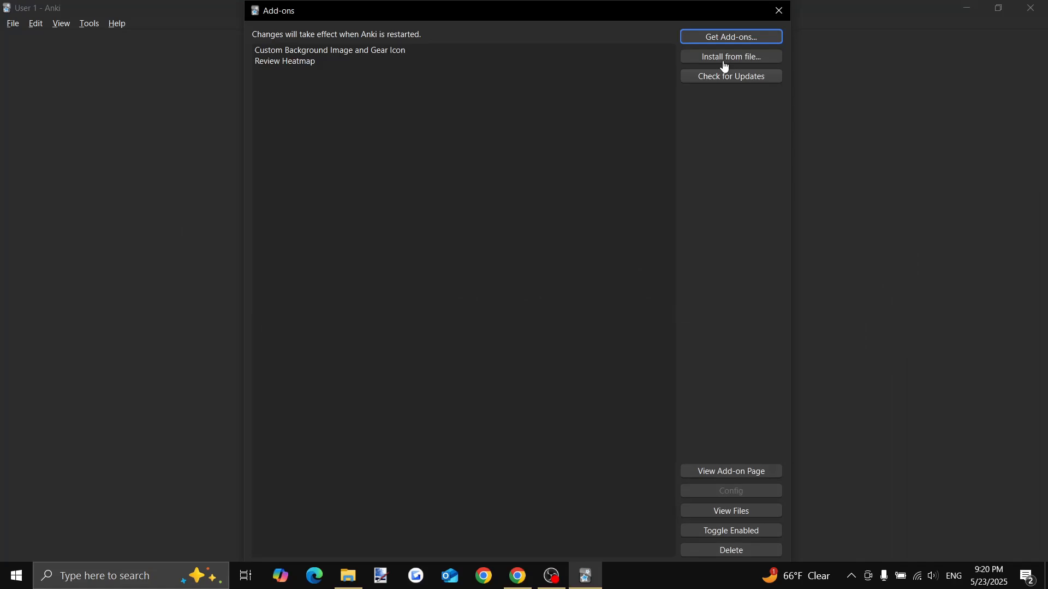
{"action": "left_click", "coordinate": [732, 38]}
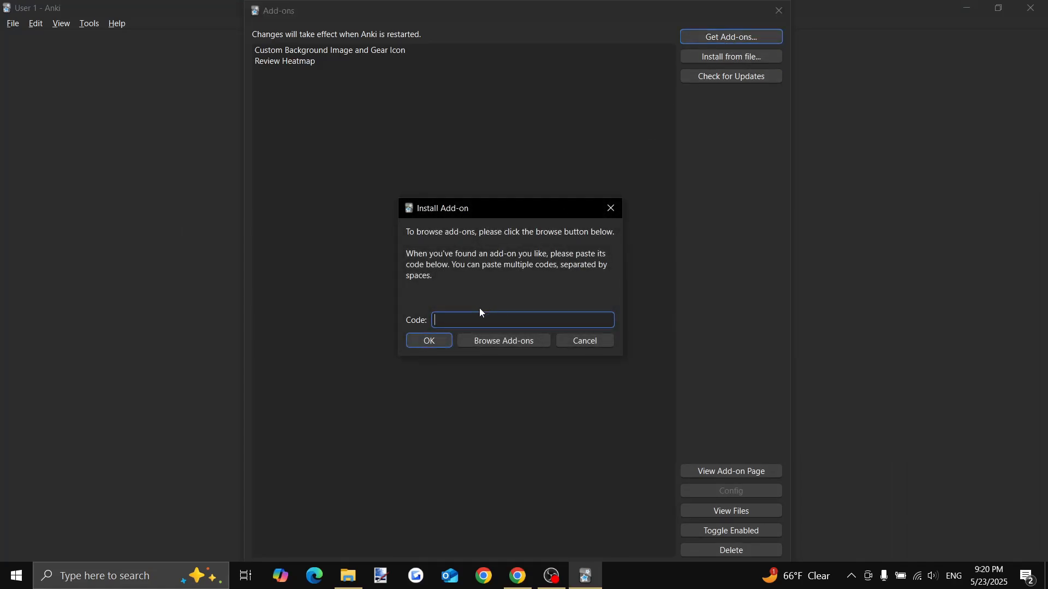
{"action": "key", "text": "ctrl+v"}
{"action": "left_click", "coordinate": [444, 342]}
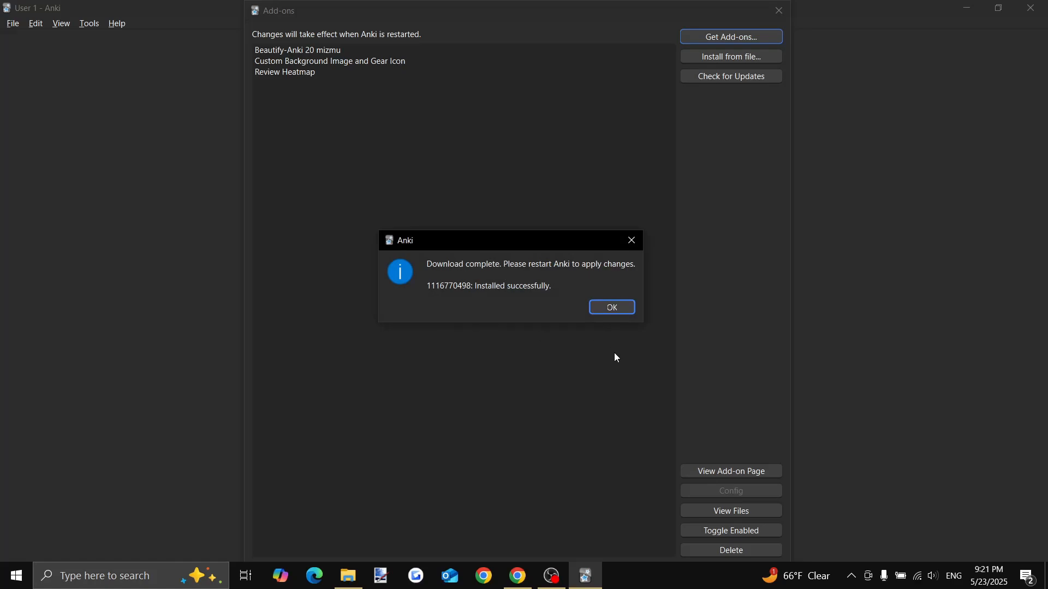
{"action": "left_click", "coordinate": [625, 307]}
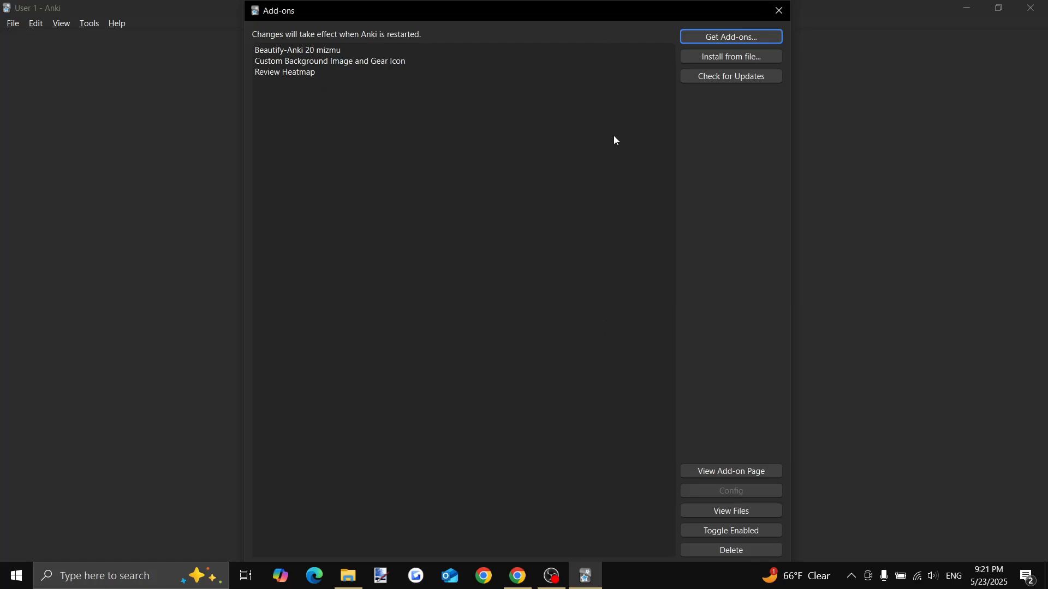
Leave the add-on manager and restart Anki to apply the installed add-ons
{"action": "key", "text": "Escape"}
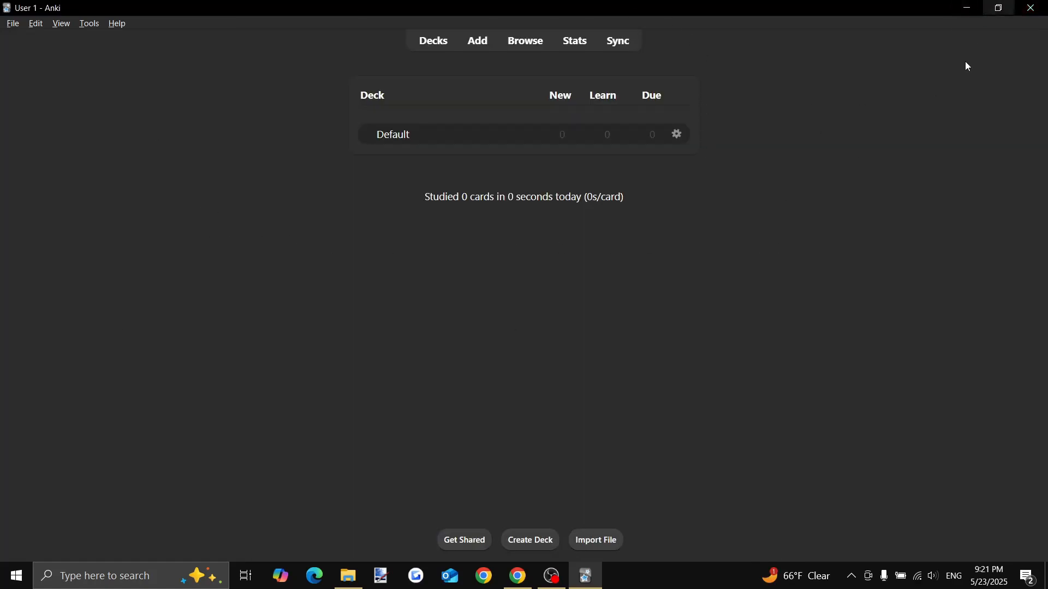
{"action": "left_click", "coordinate": [1030, 8]}
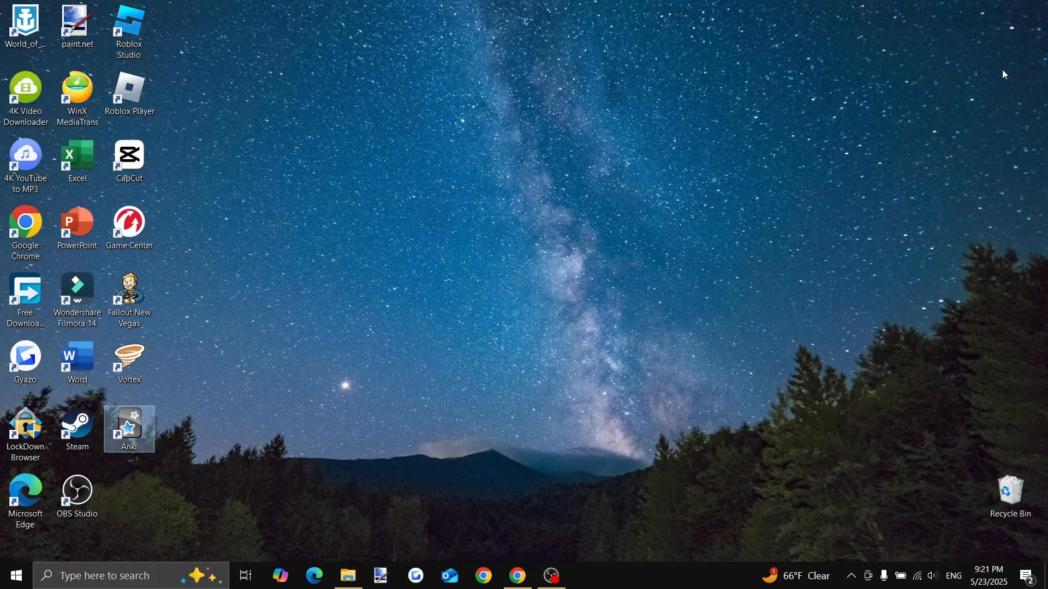
{"action": "double_click", "coordinate": [136, 427]}
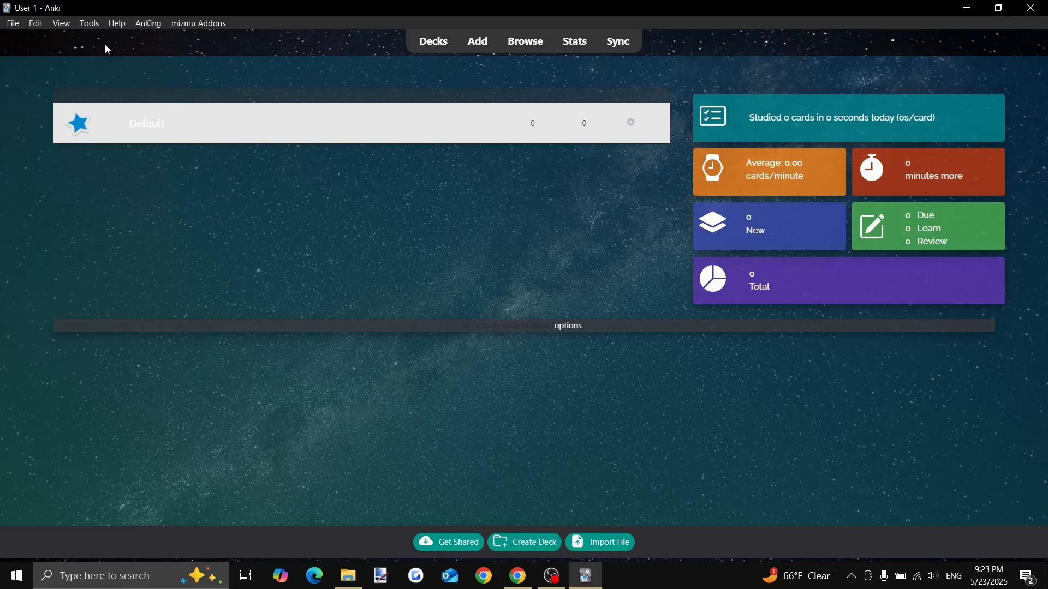
Open the Custom Background and Gear Icon settings and go to the background folder among the add-on's image folders
{"action": "left_click", "coordinate": [180, 24]}
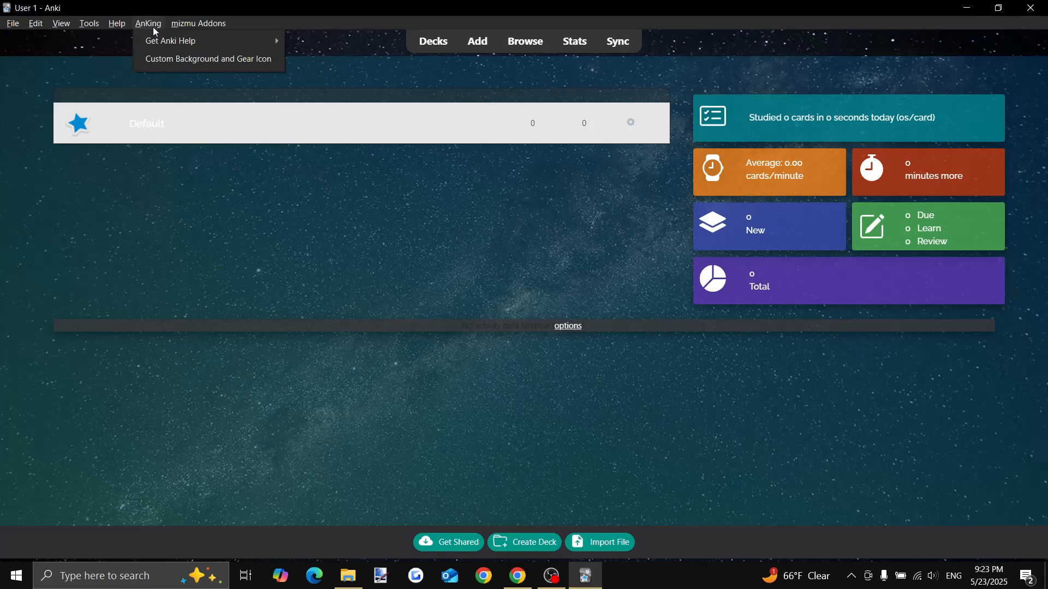
{"action": "left_click", "coordinate": [158, 59]}
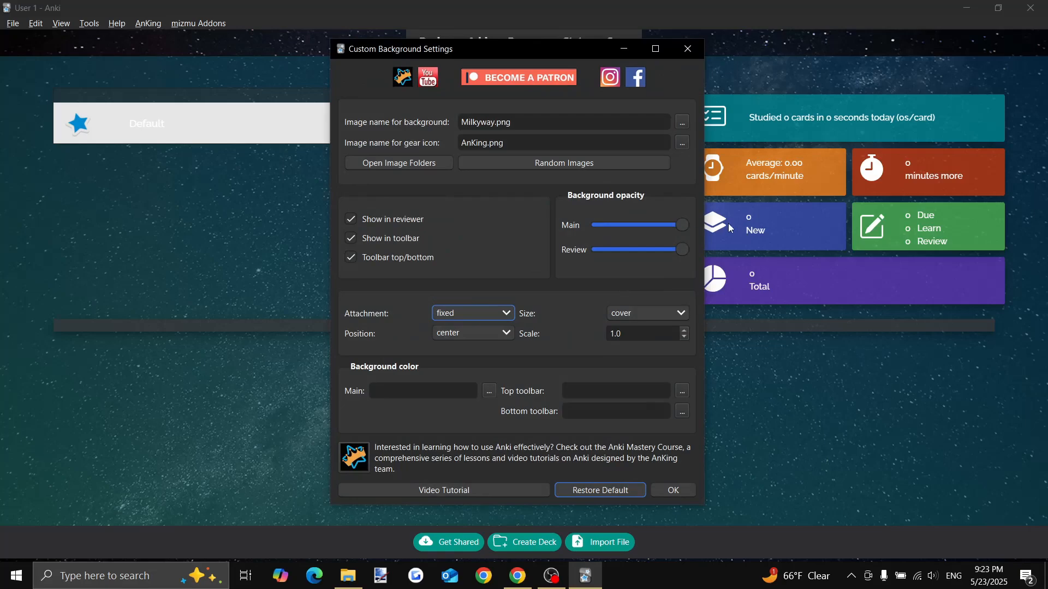
{"action": "left_click", "coordinate": [413, 166]}
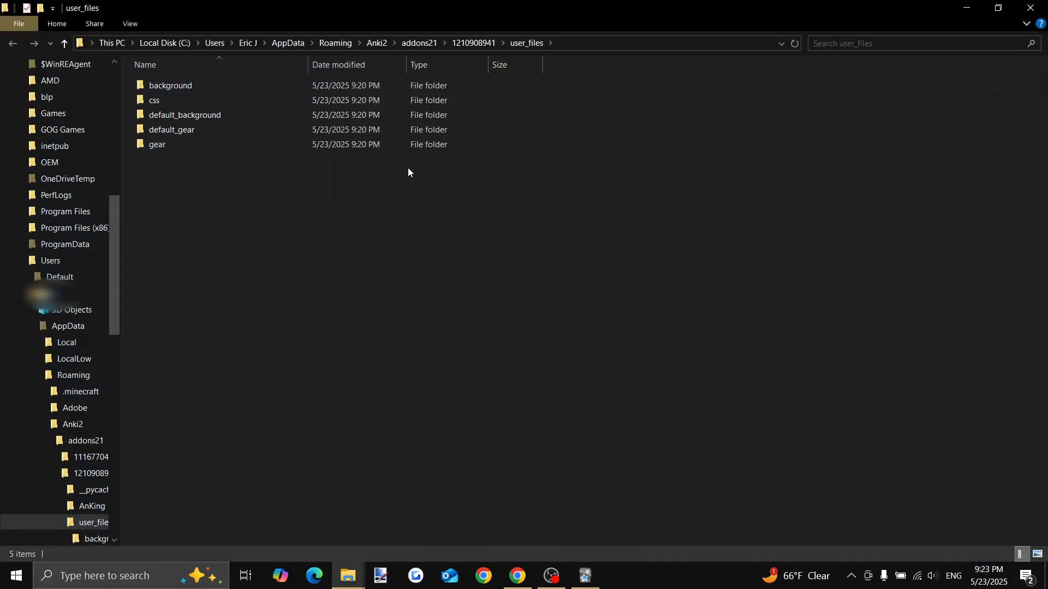
{"action": "double_click", "coordinate": [193, 86]}
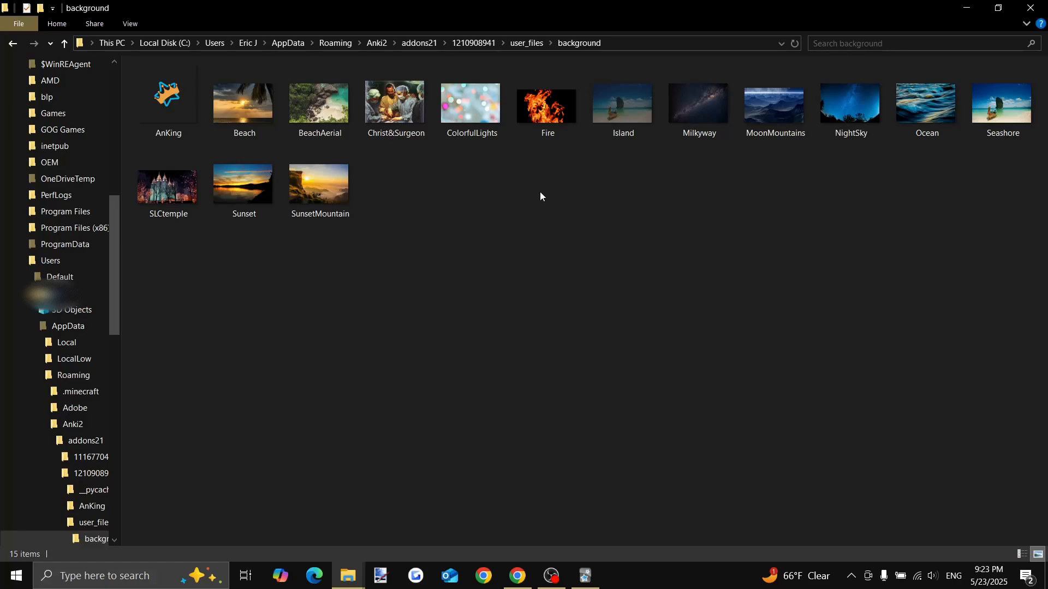
Delete all the default images in the background folder except AnKing, including SLCtemple
{"action": "left_click_drag", "start_coordinate": [580, 198], "coordinate": [544, 197]}
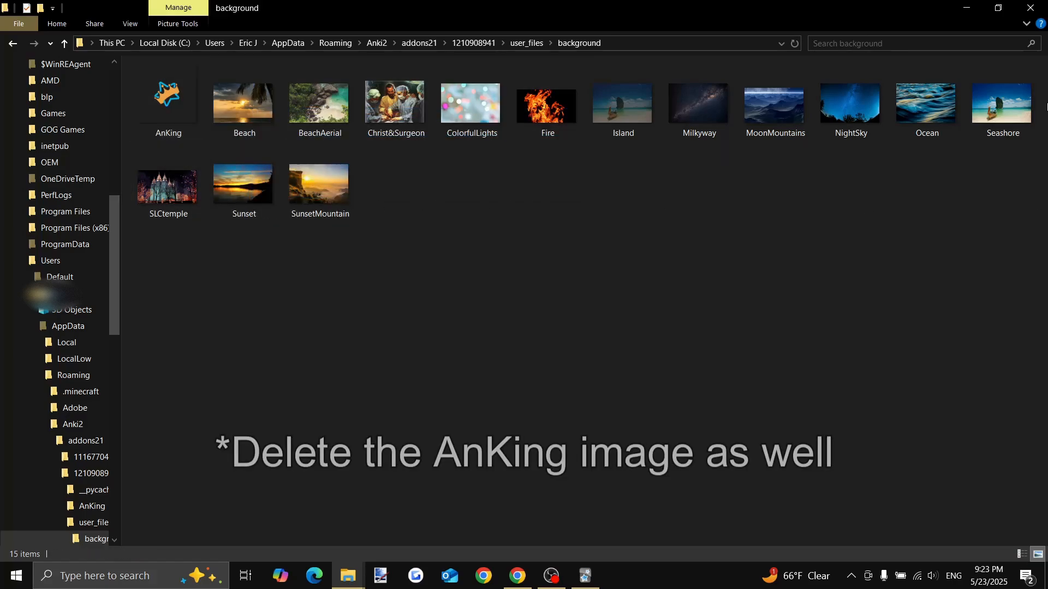
{"action": "left_click_drag", "start_coordinate": [1047, 106], "coordinate": [242, 174]}
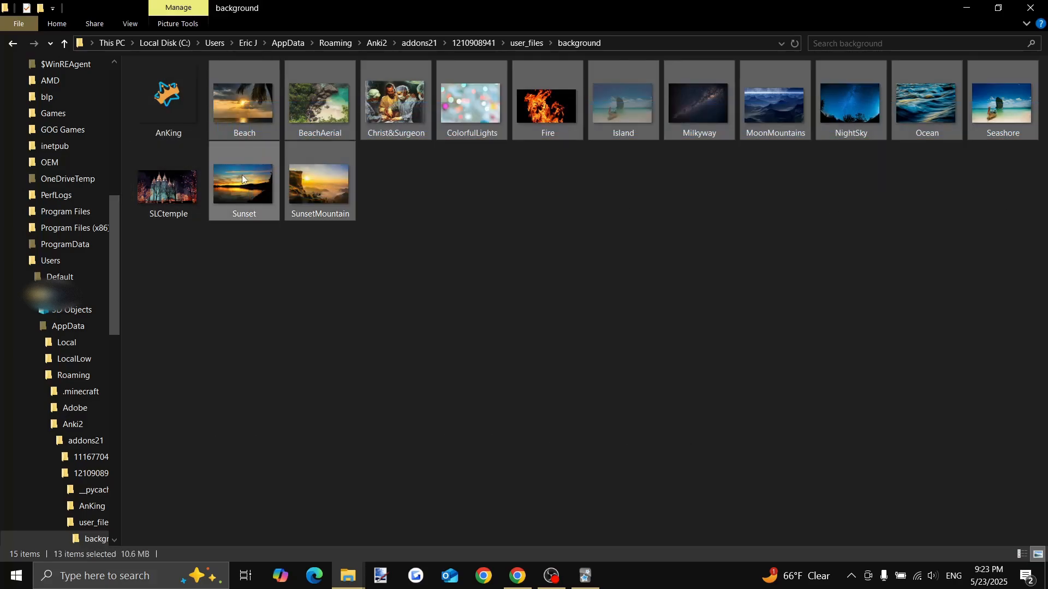
{"action": "right_click", "coordinate": [242, 179]}
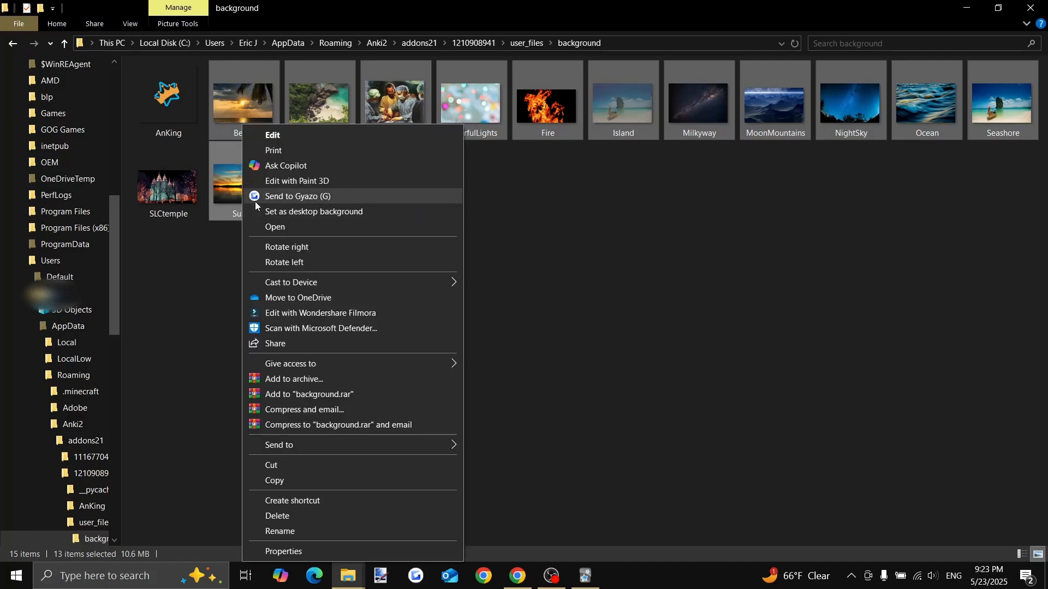
{"action": "left_click", "coordinate": [286, 516]}
{"action": "left_click", "coordinate": [247, 104]}
{"action": "right_click", "coordinate": [247, 105]}
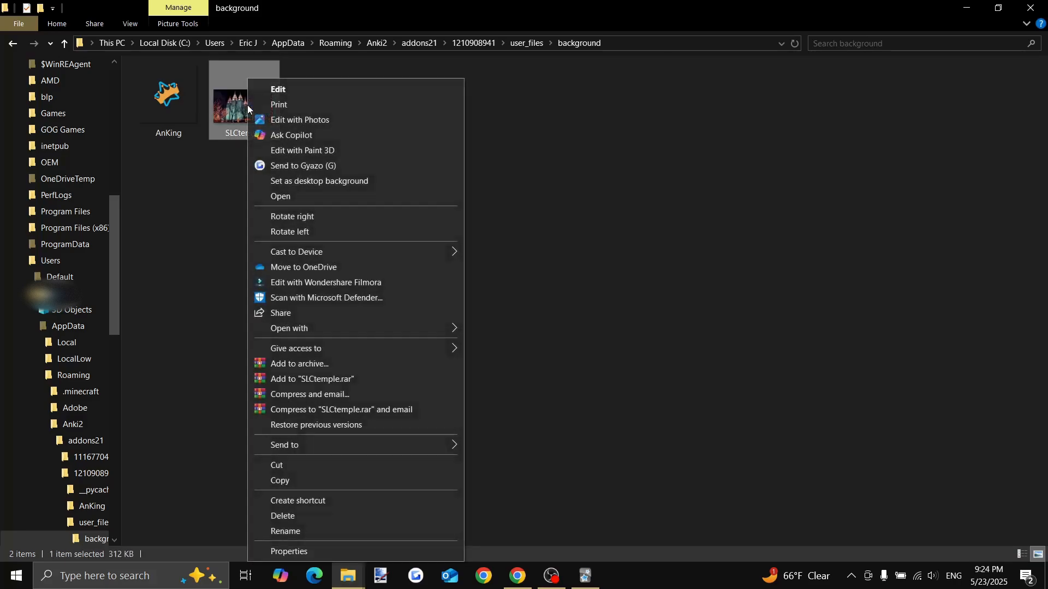
{"action": "left_click", "coordinate": [301, 516]}
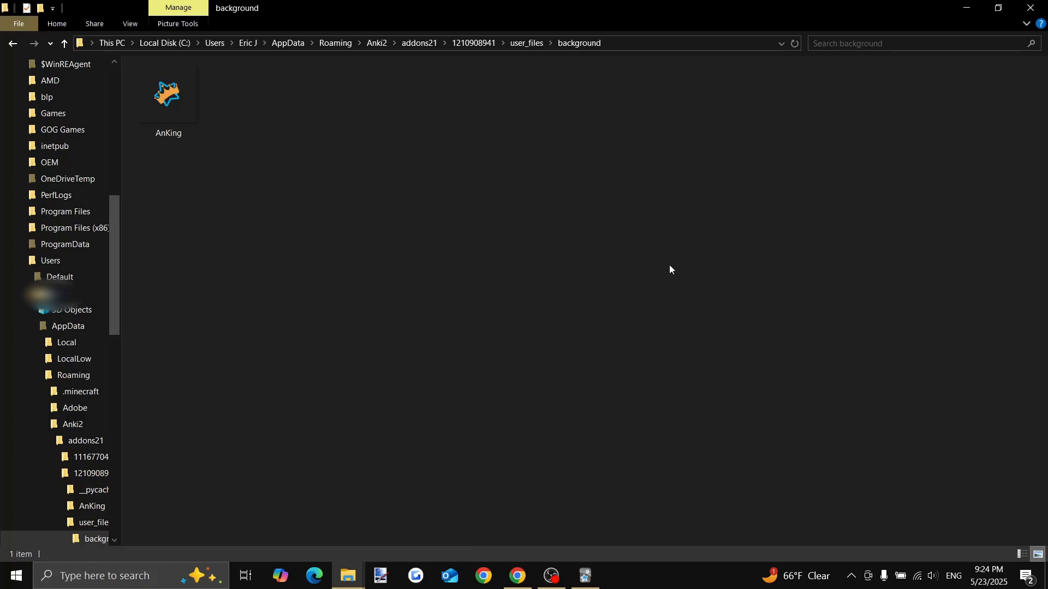
Bring up the Downloads folder and restore both it and the background folder to smaller windows visible together
{"action": "left_click", "coordinate": [348, 576]}
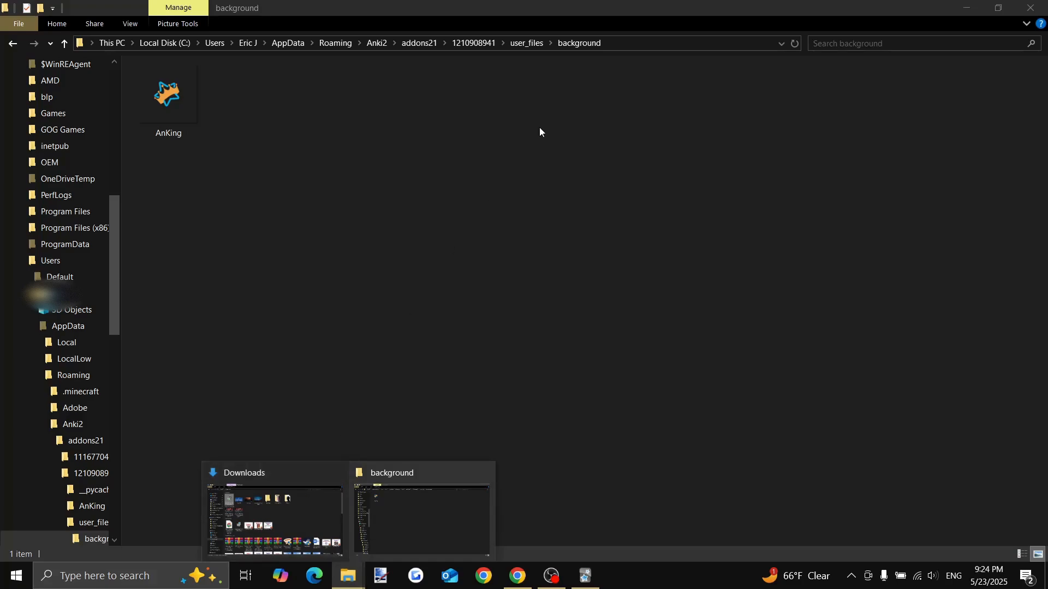
{"action": "left_click", "coordinate": [457, 228]}
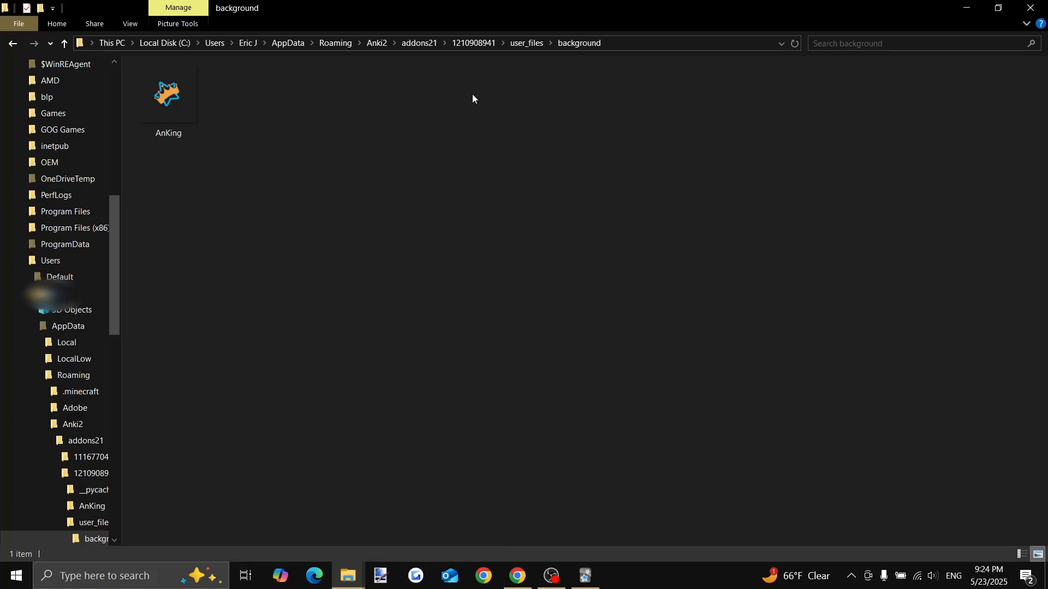
{"action": "mouse_move", "coordinate": [353, 580]}
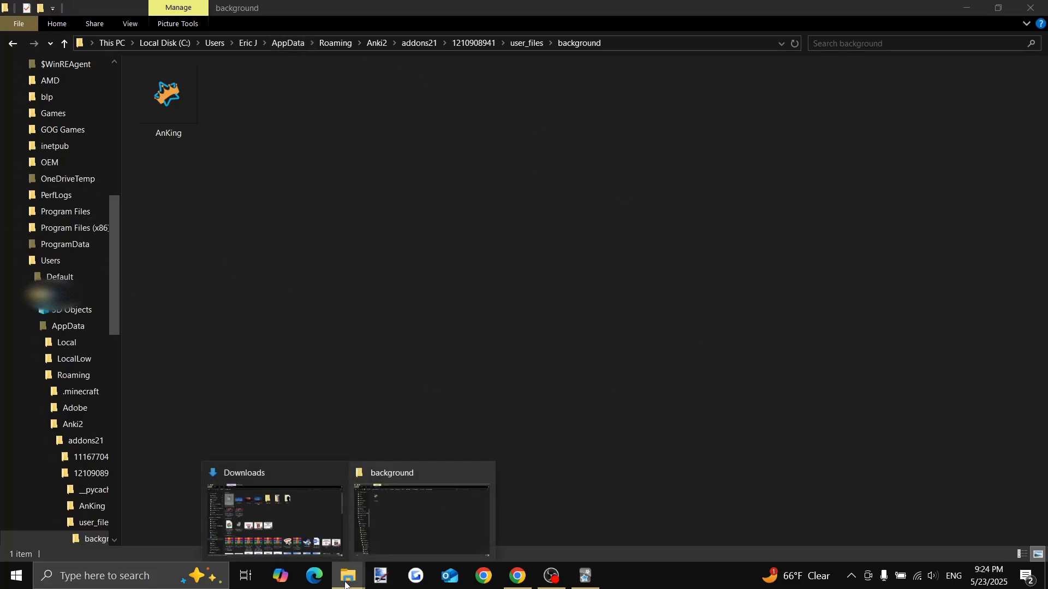
{"action": "left_click", "coordinate": [266, 518]}
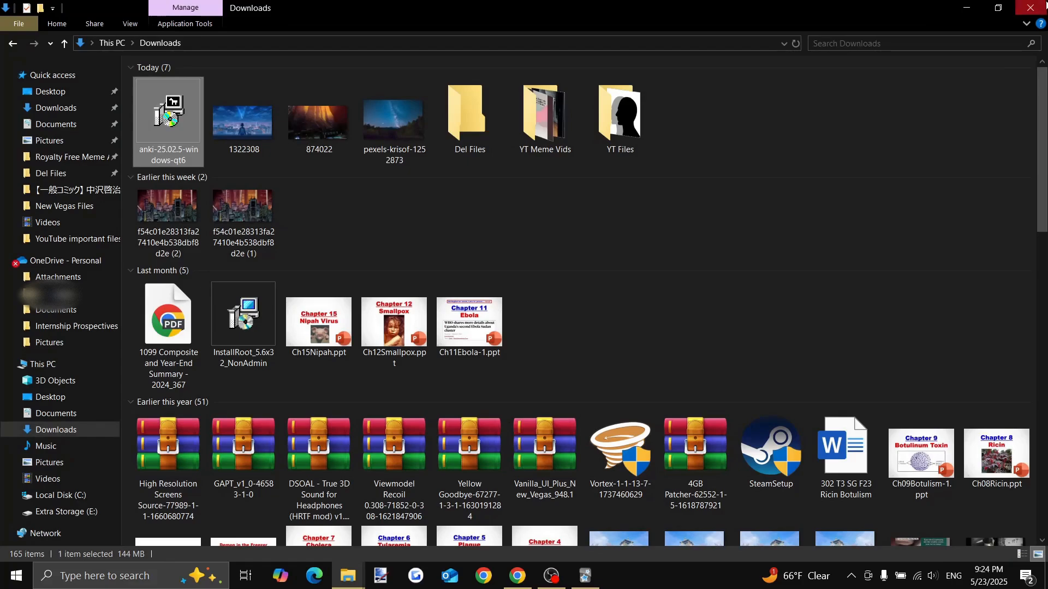
{"action": "left_click", "coordinate": [998, 7]}
{"action": "left_click", "coordinate": [807, 112]}
{"action": "left_click", "coordinate": [1001, 8]}
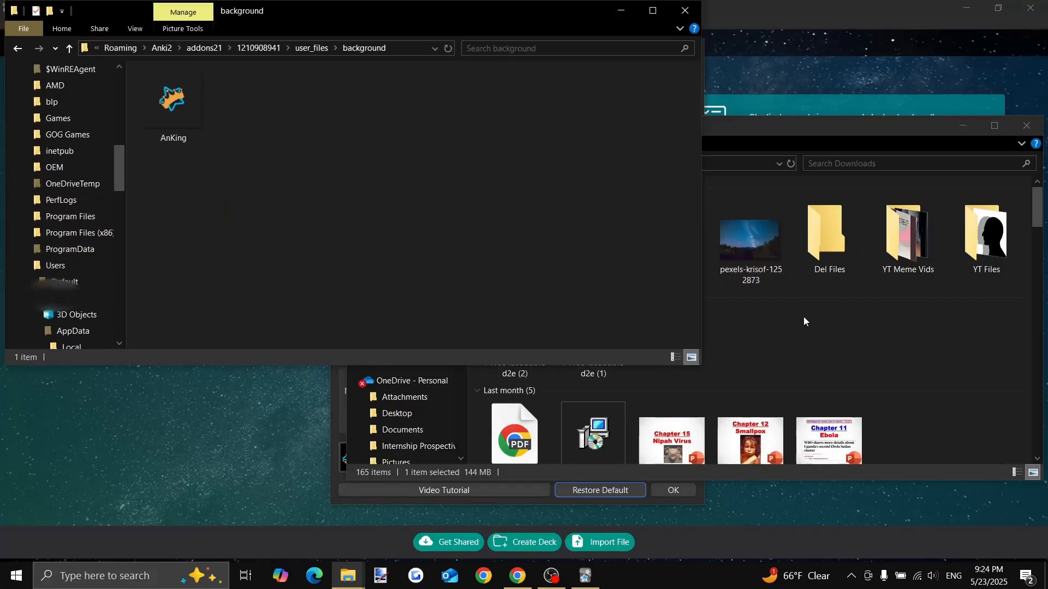
Move the image 1322308 from the Downloads folder into the add-on's background folder
{"action": "left_click", "coordinate": [807, 332]}
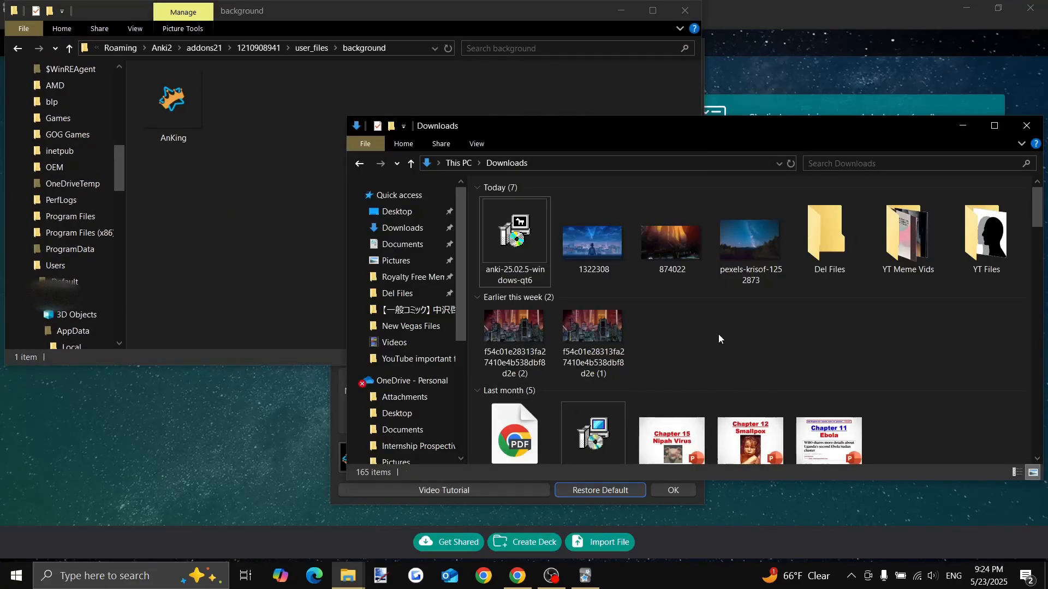
{"action": "left_click_drag", "start_coordinate": [616, 248], "coordinate": [284, 242]}
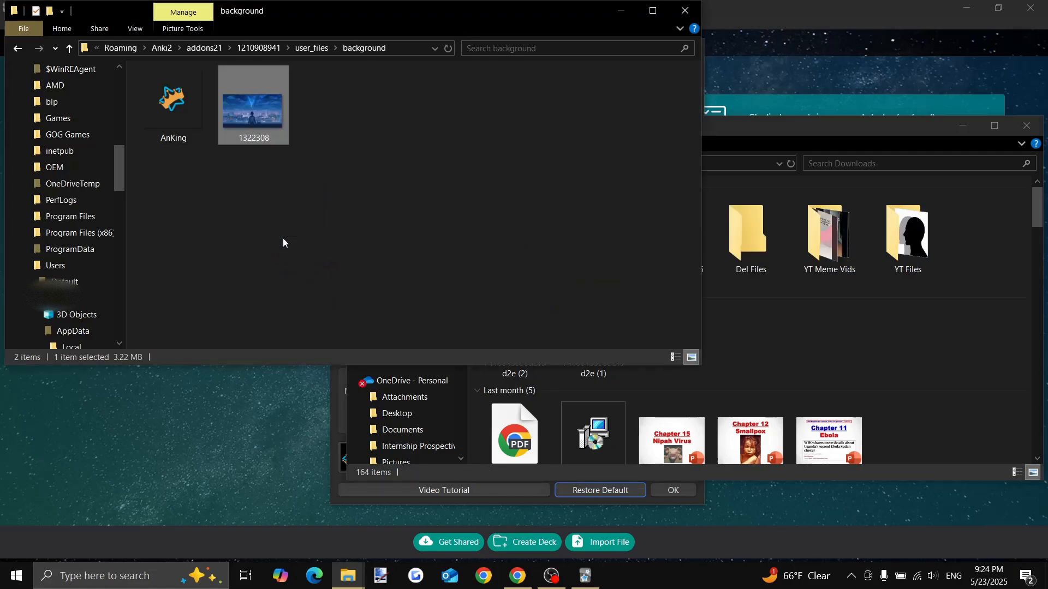
{"action": "left_click", "coordinate": [935, 126]}
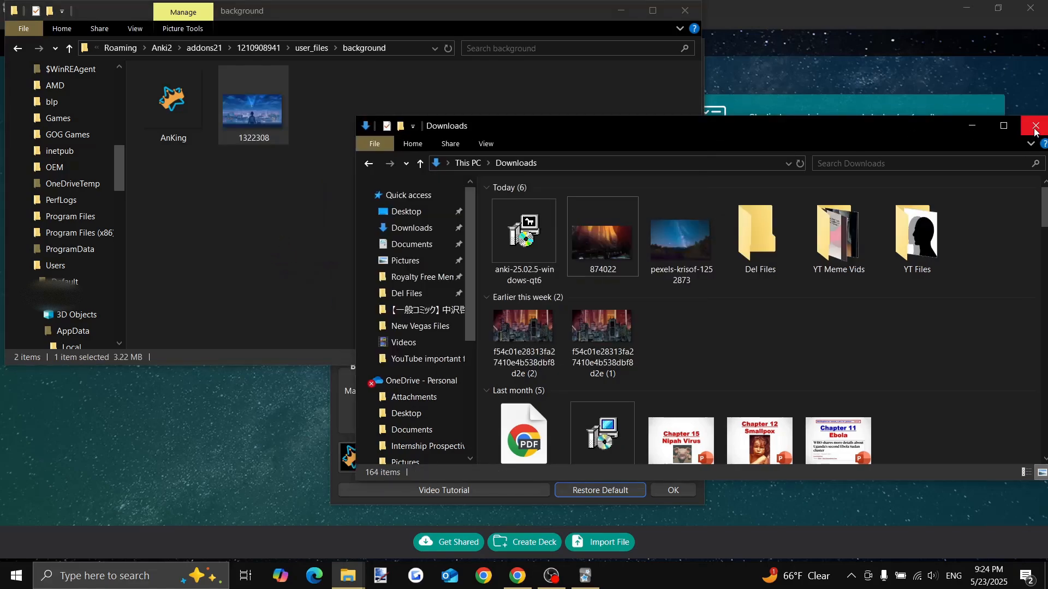
Close both folder windows and set the background and gear icon to random images in the Custom Background settings
{"action": "left_click", "coordinate": [1029, 126]}
{"action": "left_click", "coordinate": [683, 10]}
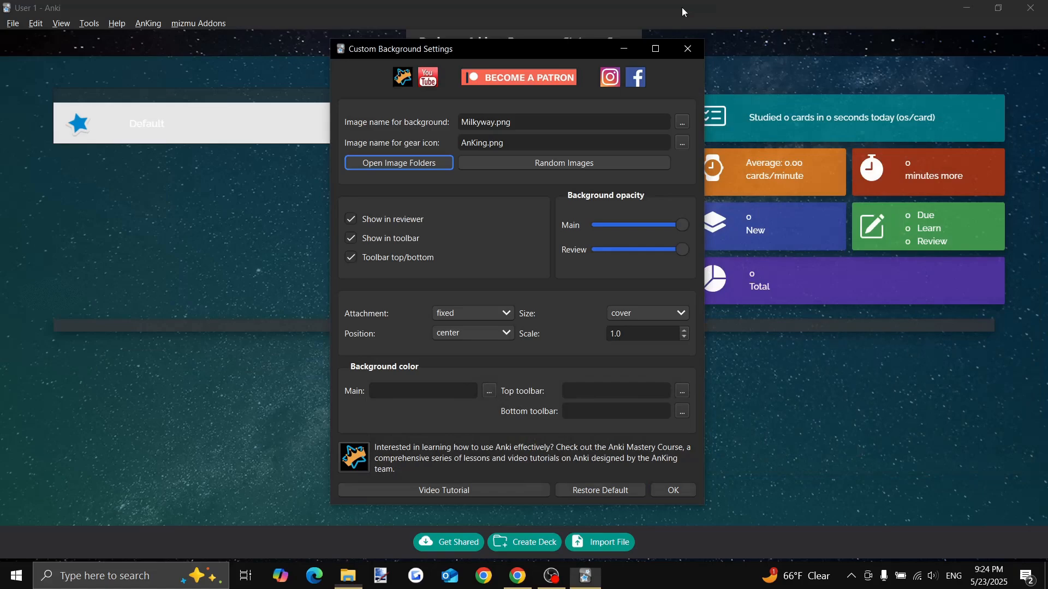
{"action": "left_click", "coordinate": [583, 167]}
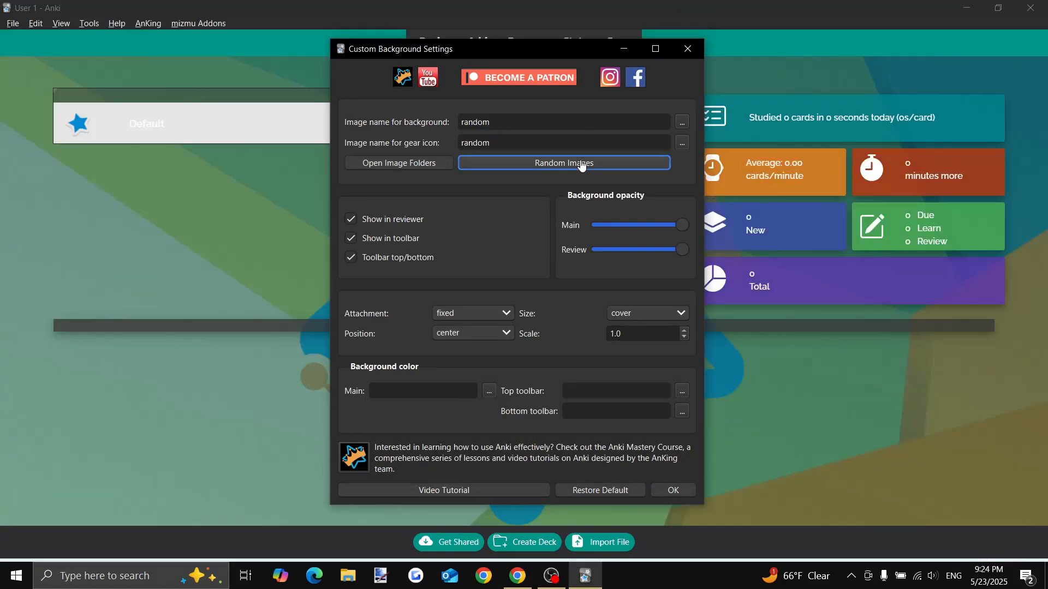
{"action": "left_click", "coordinate": [688, 49]}
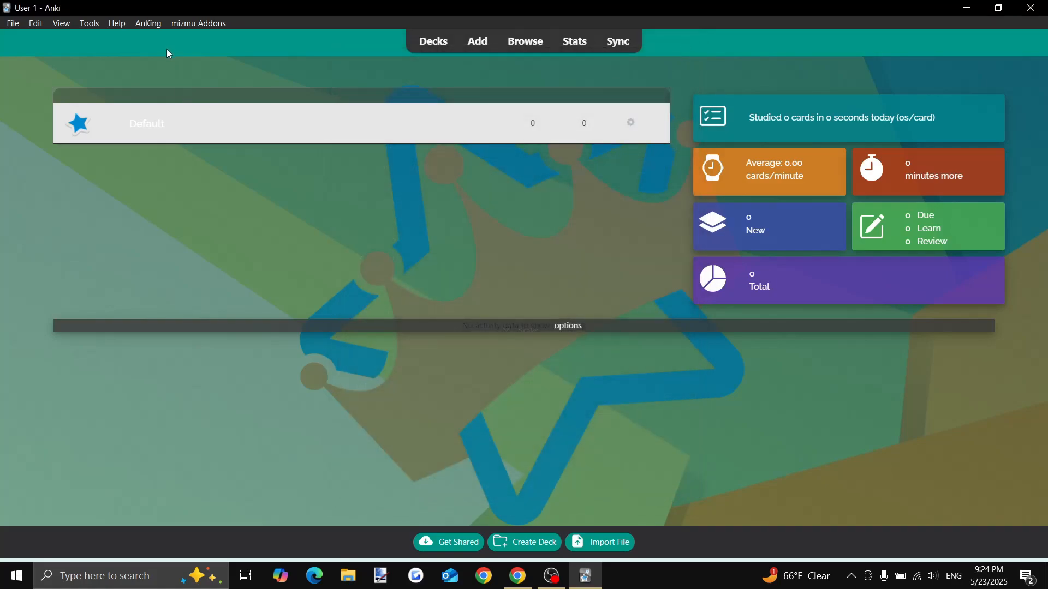
View the files of the Beautify-Anki 20 mizmu add-on and go to the assets folder inside user_files
{"action": "left_click", "coordinate": [88, 24]}
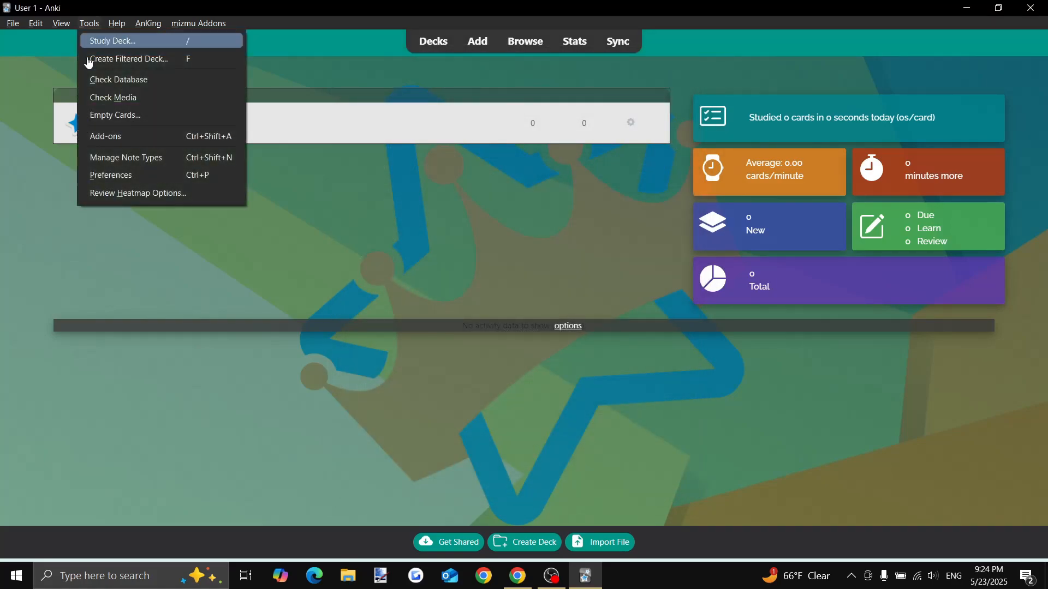
{"action": "left_click", "coordinate": [99, 143]}
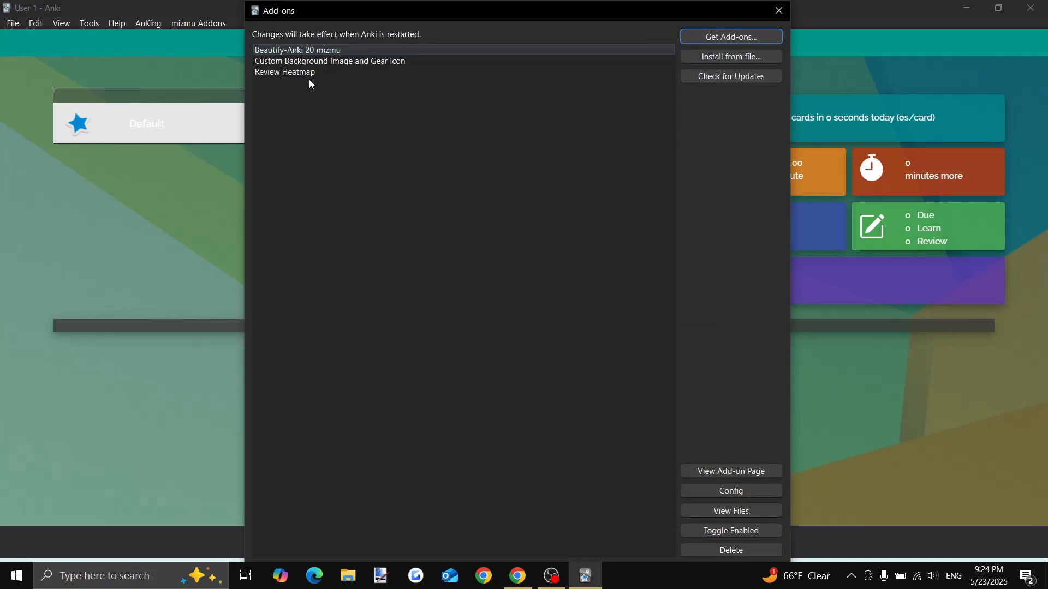
{"action": "left_click", "coordinate": [323, 49]}
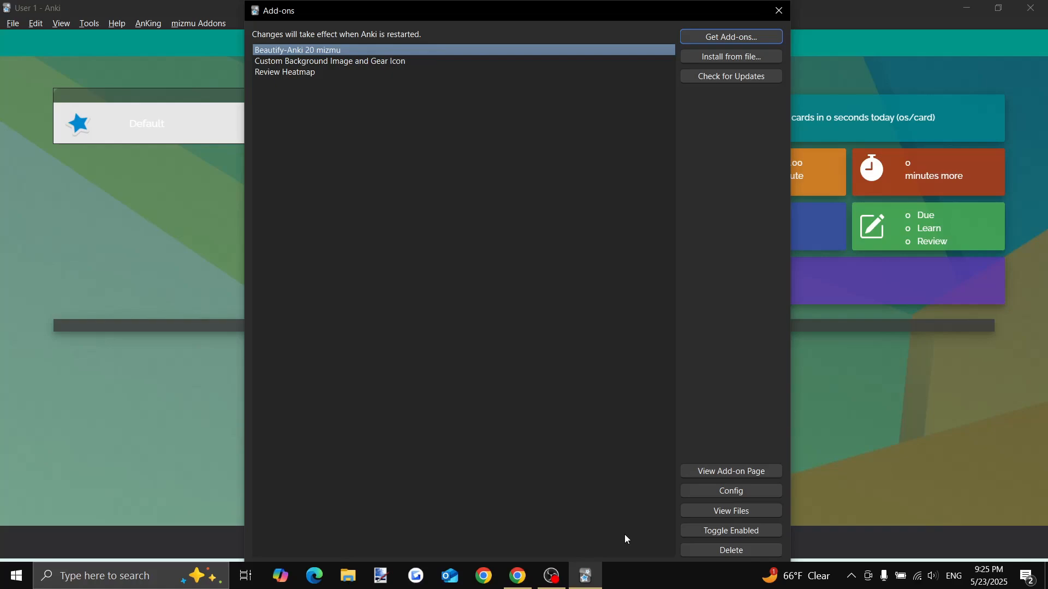
{"action": "left_click", "coordinate": [710, 514]}
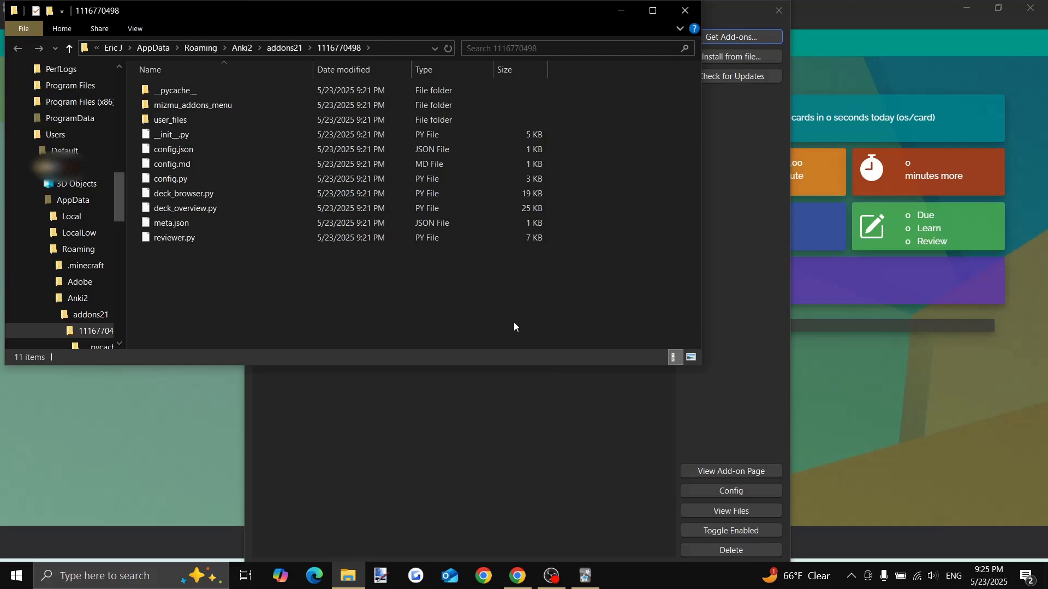
{"action": "double_click", "coordinate": [196, 121]}
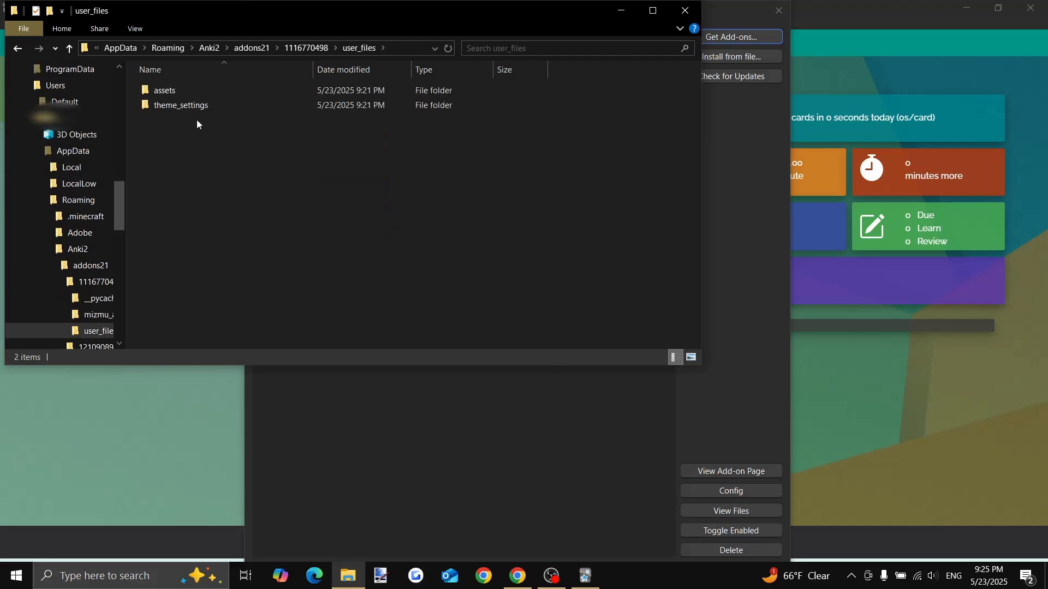
{"action": "double_click", "coordinate": [179, 93]}
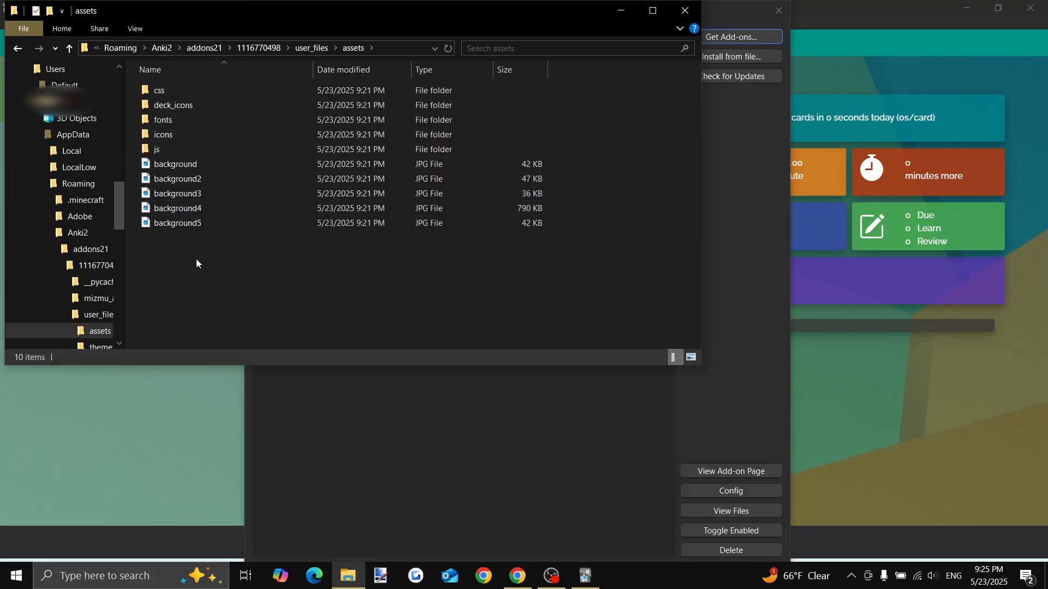
Delete the five images background through background5 from the Beautify-Anki assets folder
{"action": "left_click_drag", "start_coordinate": [196, 270], "coordinate": [204, 162]}
{"action": "right_click", "coordinate": [204, 162]}
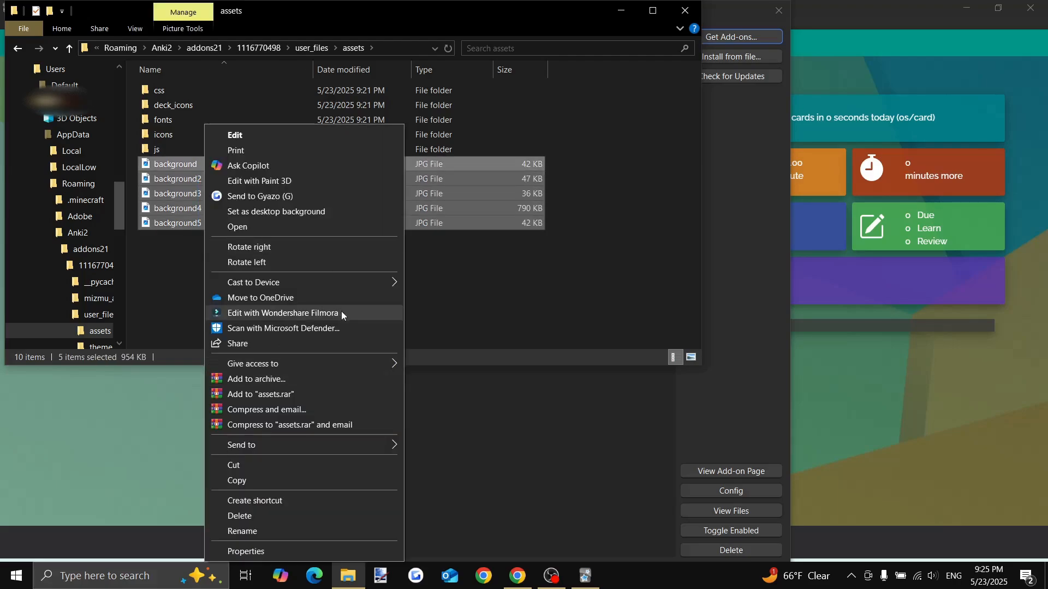
{"action": "left_click", "coordinate": [263, 519]}
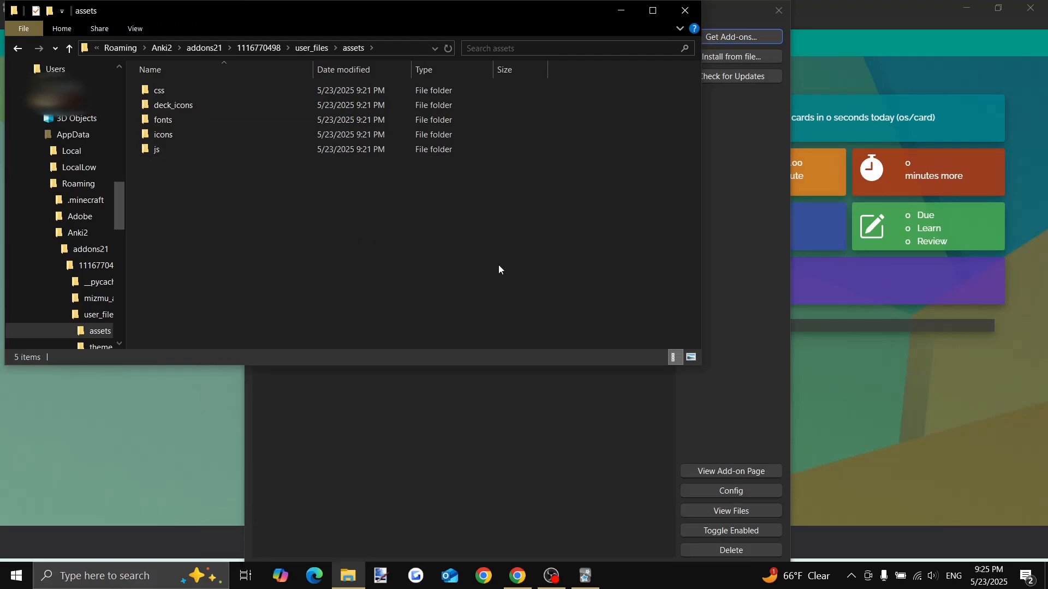
In the deckbrowser style sheet of the css folder, set the .deck-row min-height to 100px, save the file and close the folder
{"action": "double_click", "coordinate": [197, 87]}
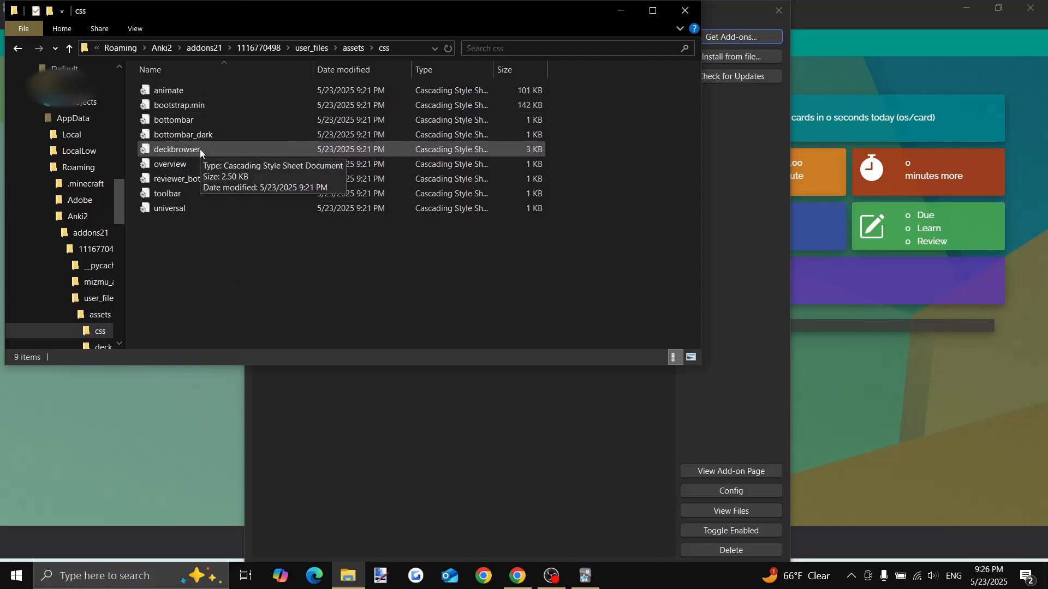
{"action": "double_click", "coordinate": [200, 149]}
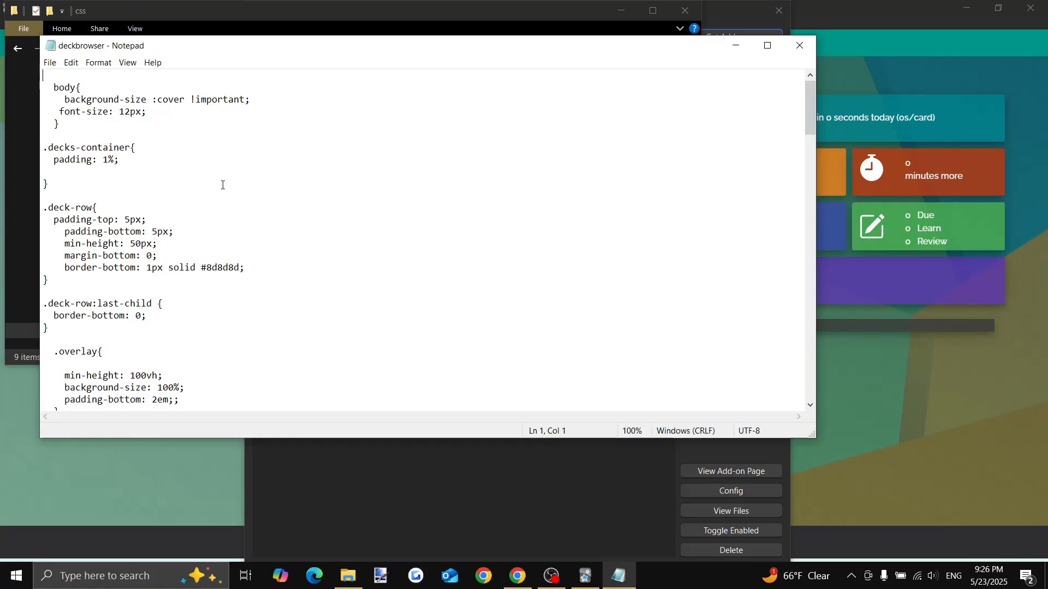
{"action": "scroll", "coordinate": [222, 185], "scroll_direction": "down", "scroll_amount": 1}
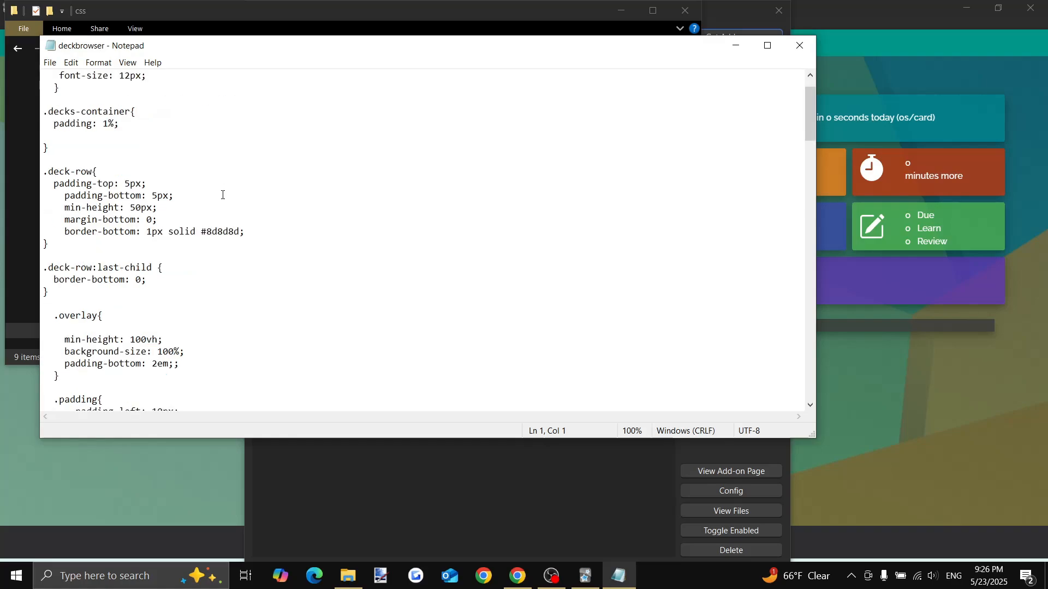
{"action": "left_click", "coordinate": [136, 208]}
{"action": "key", "text": "BackSpace"}
{"action": "type", "text": "10"}
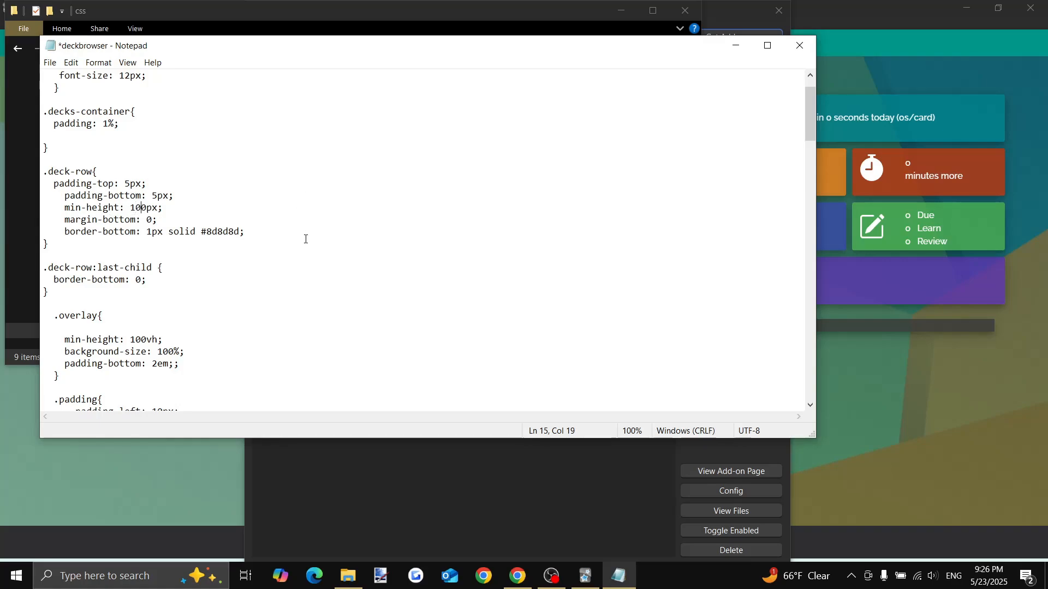
{"action": "left_click", "coordinate": [305, 244]}
{"action": "left_click", "coordinate": [800, 46]}
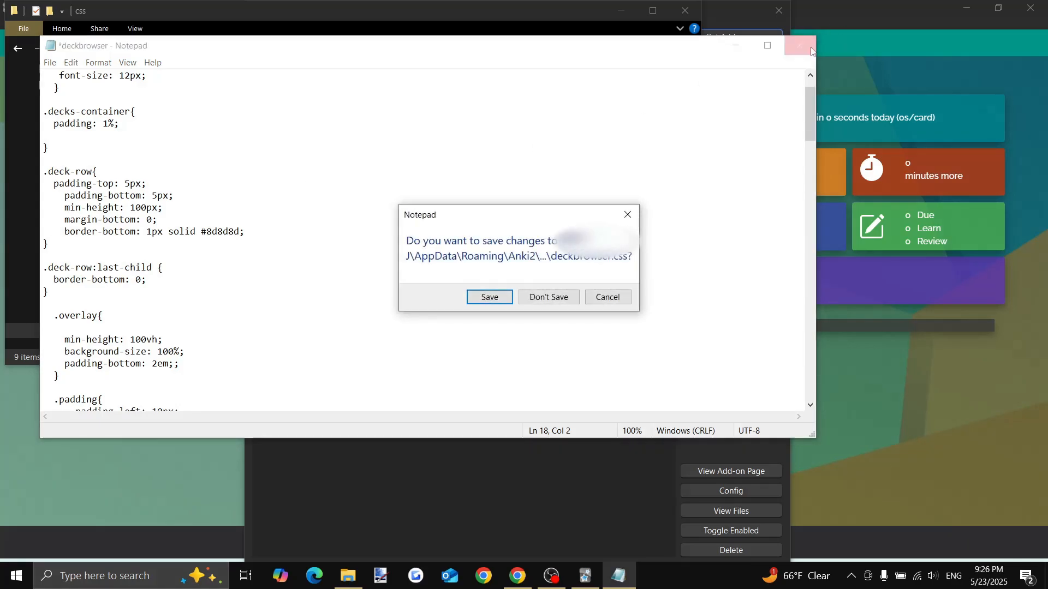
{"action": "left_click", "coordinate": [483, 299]}
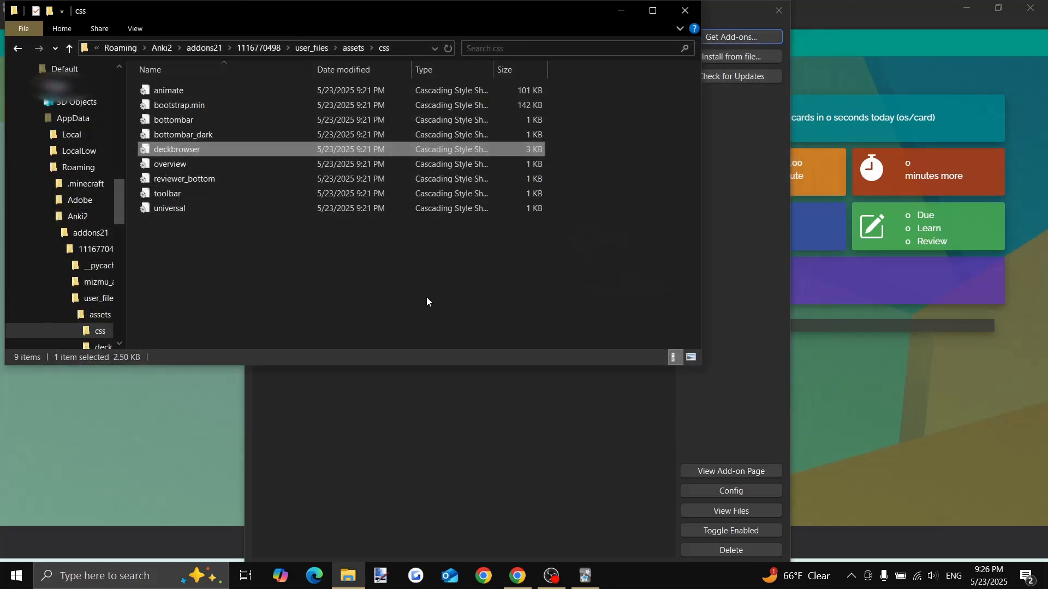
{"action": "left_click", "coordinate": [689, 12]}
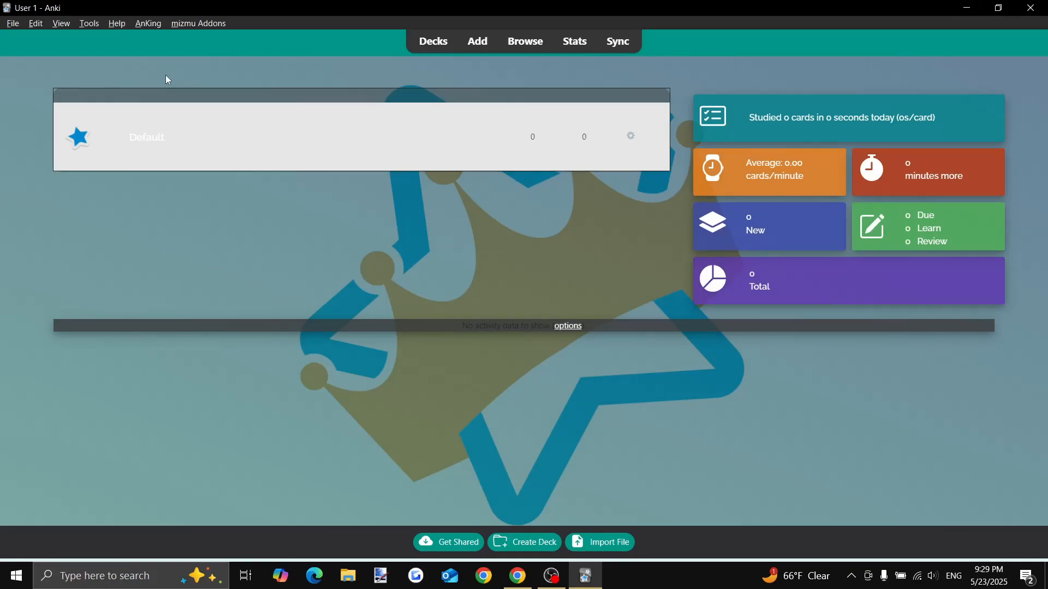
Delete the AnKing image from the background folder of the Custom Background and Gear Icon add-on
{"action": "left_click", "coordinate": [146, 24]}
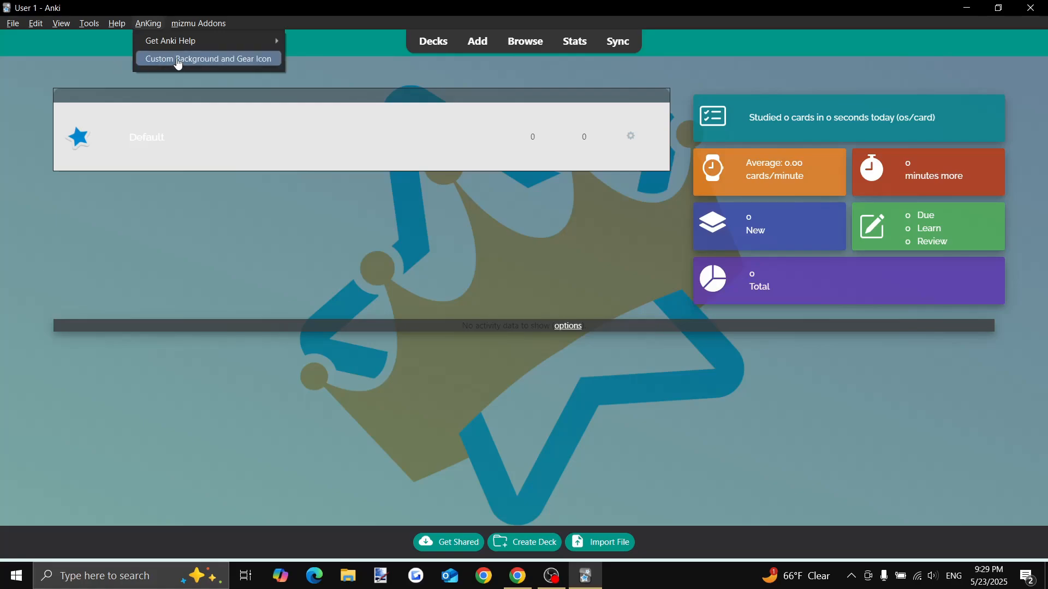
{"action": "left_click", "coordinate": [178, 64]}
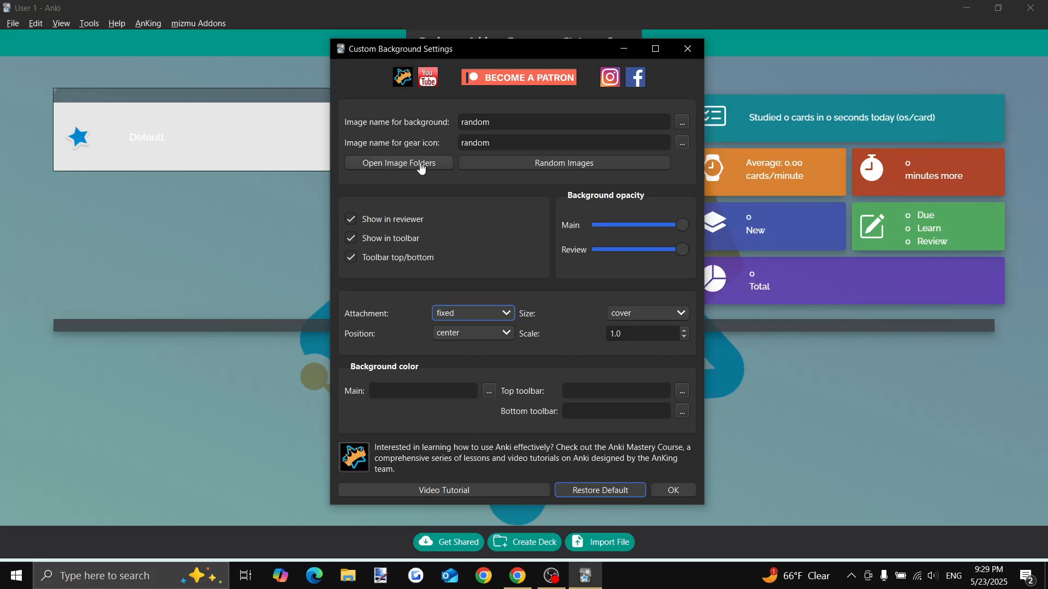
{"action": "left_click", "coordinate": [420, 164]}
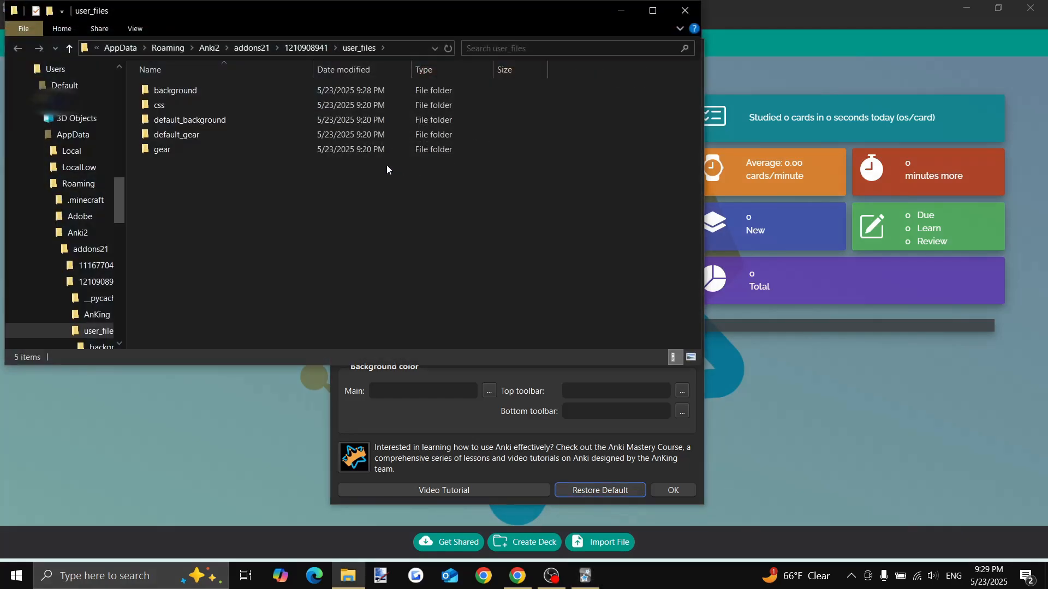
{"action": "left_click", "coordinate": [195, 90]}
{"action": "double_click", "coordinate": [194, 91]}
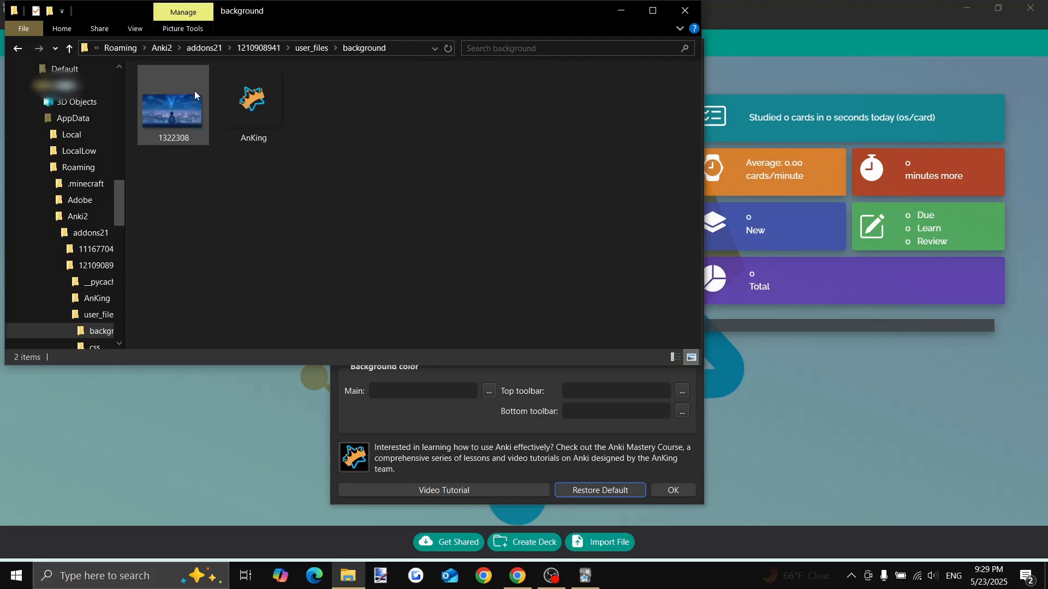
{"action": "left_click", "coordinate": [261, 106]}
{"action": "right_click", "coordinate": [262, 109]}
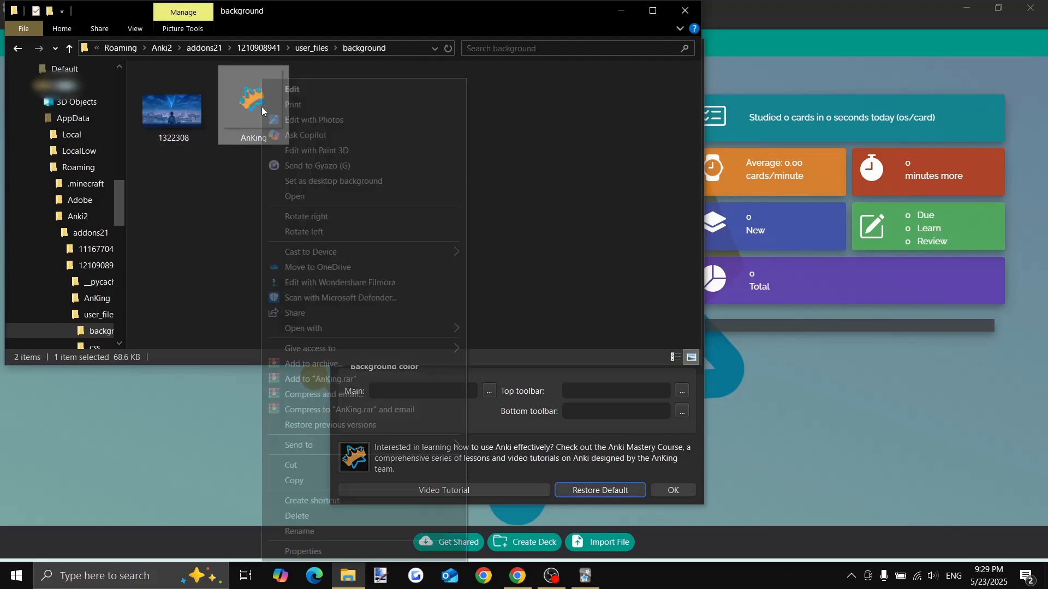
{"action": "left_click", "coordinate": [331, 523]}
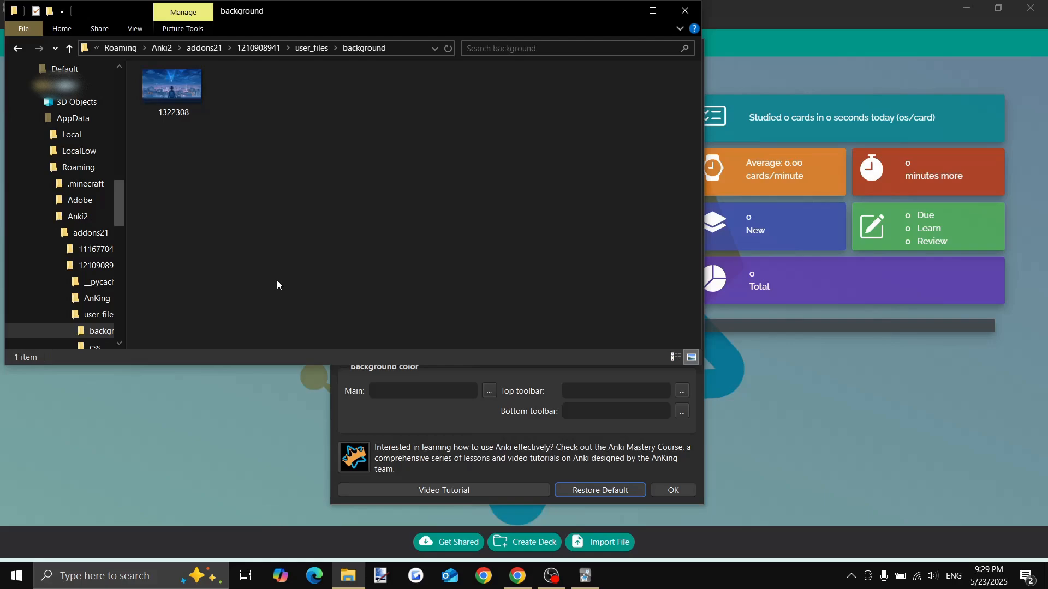
Close the background folder, reapply random images in the Custom Background settings and close the settings
{"action": "left_click", "coordinate": [683, 11]}
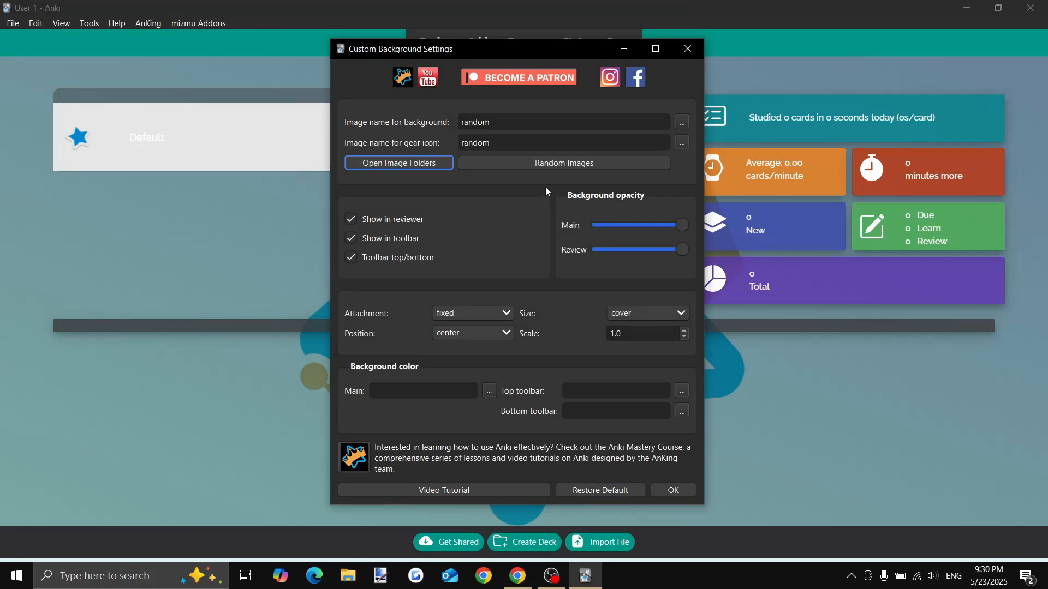
{"action": "left_click", "coordinate": [543, 170]}
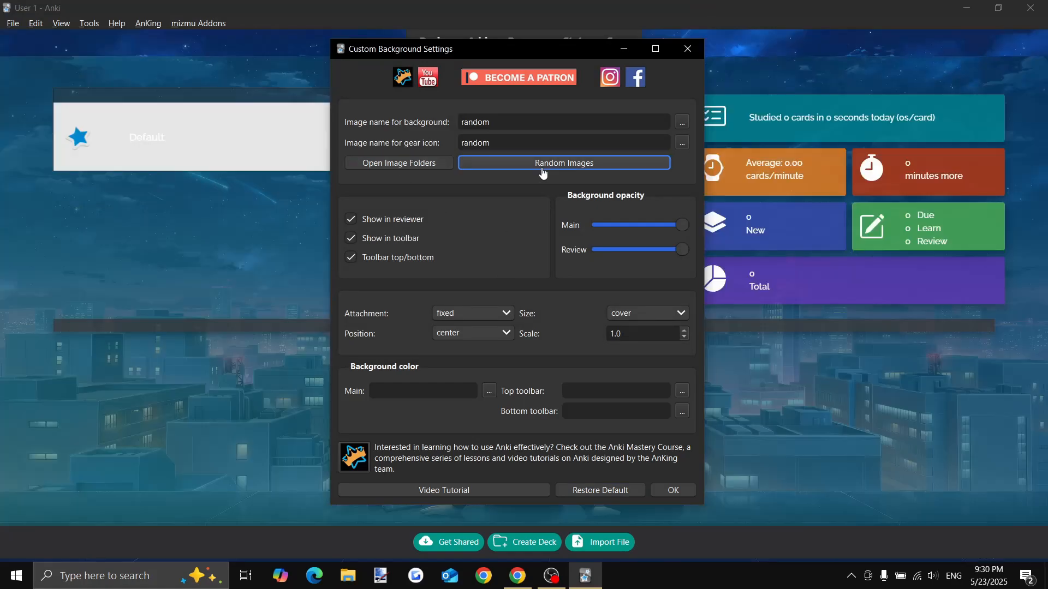
{"action": "left_click", "coordinate": [688, 49]}
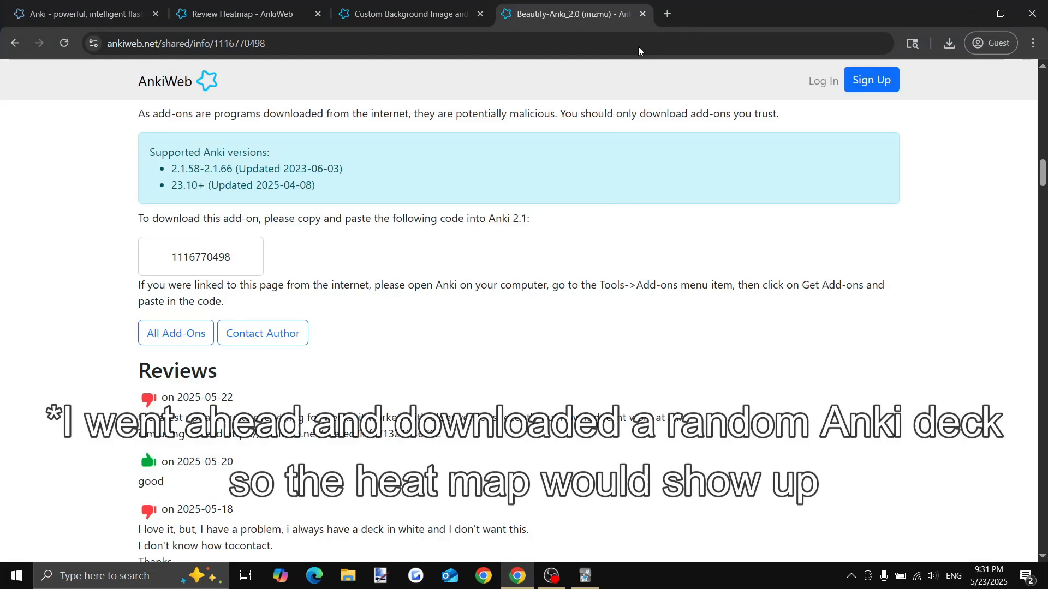
Search the web for "anki japanese deck" in a new browser tab and open AnkiWeb's shared Japanese decks
{"action": "left_click", "coordinate": [667, 13]}
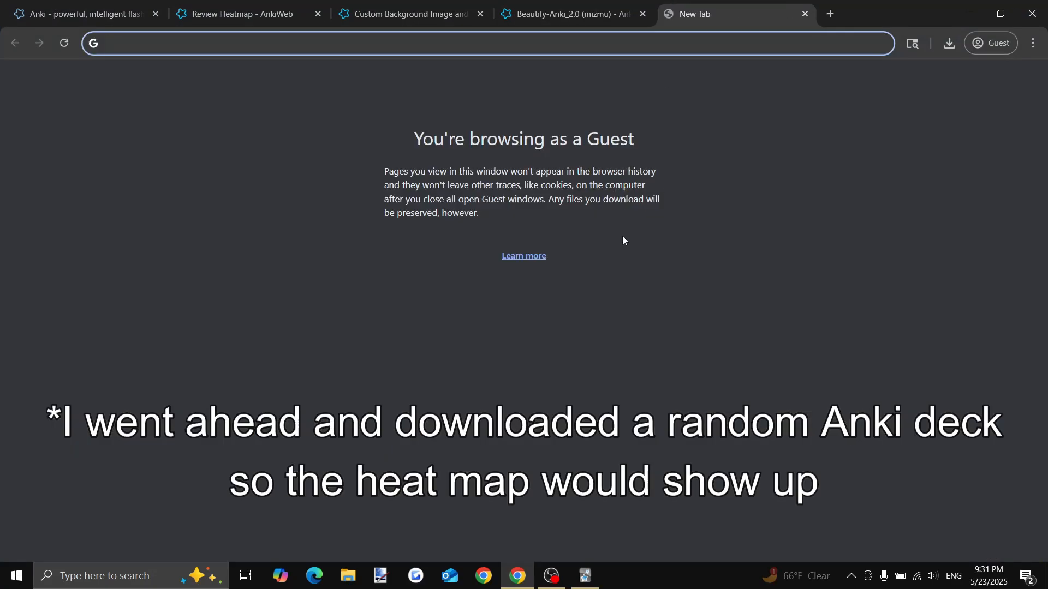
{"action": "type", "text": "anki japanese deck"}
{"action": "key", "text": "Return"}
{"action": "left_click", "coordinate": [175, 213]}
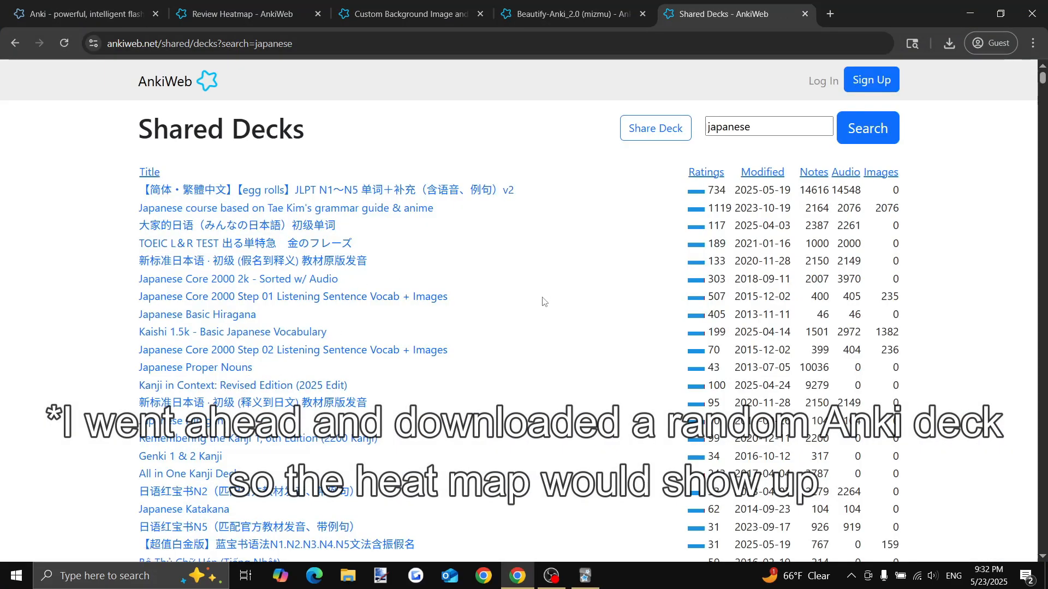
Download the shared deck Kaishi 1.5k - Basic Japanese Vocabulary, save the file and return to Anki
{"action": "left_click", "coordinate": [253, 332]}
{"action": "scroll", "coordinate": [251, 338], "scroll_direction": "down", "scroll_amount": 15}
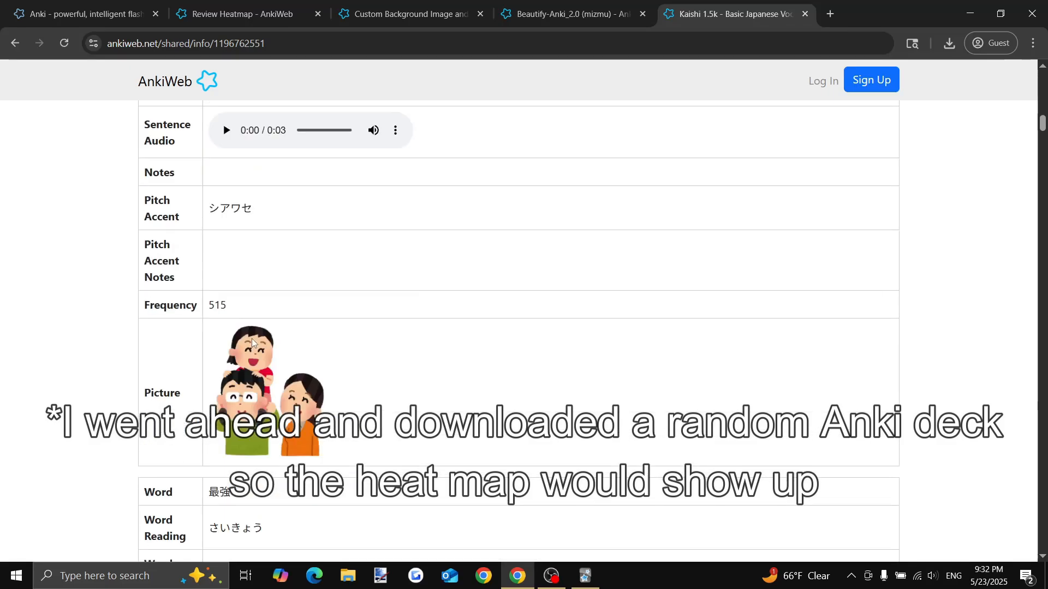
{"action": "scroll", "coordinate": [279, 346], "scroll_direction": "up", "scroll_amount": 8}
{"action": "left_click", "coordinate": [191, 371]}
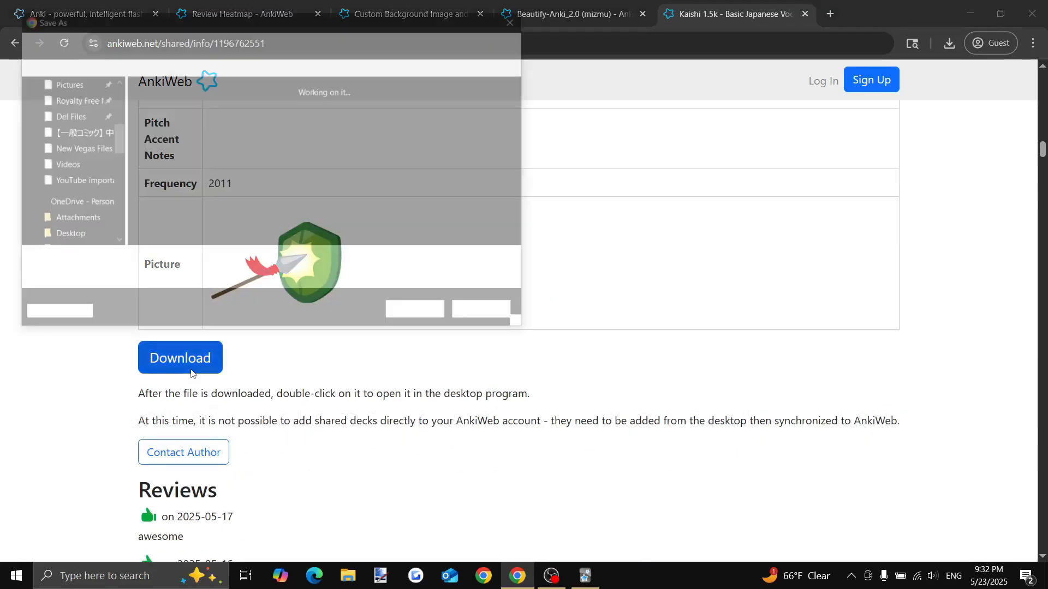
{"action": "left_click", "coordinate": [413, 315]}
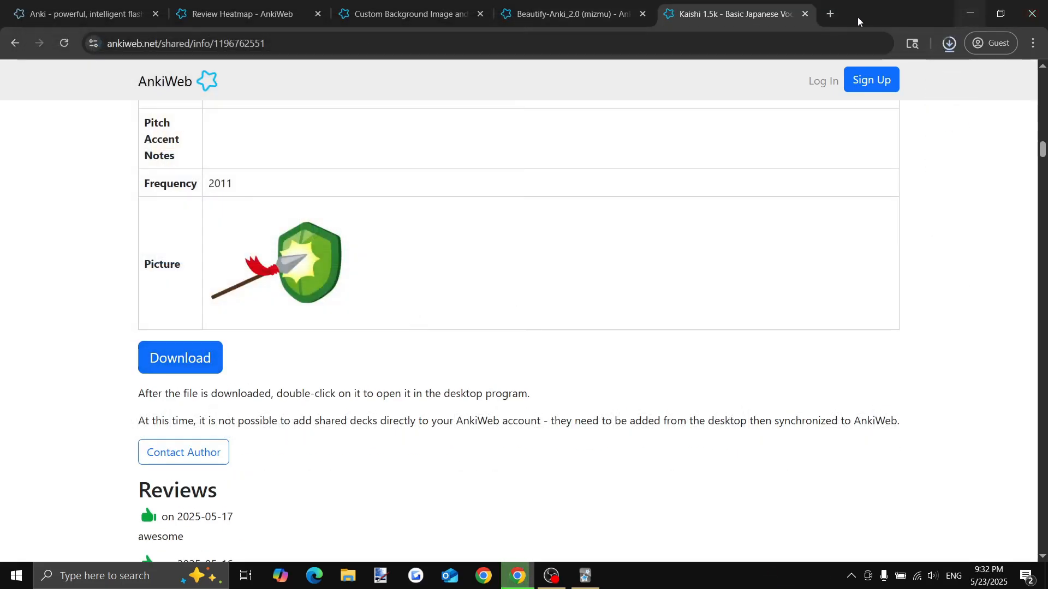
{"action": "left_click", "coordinate": [971, 10]}
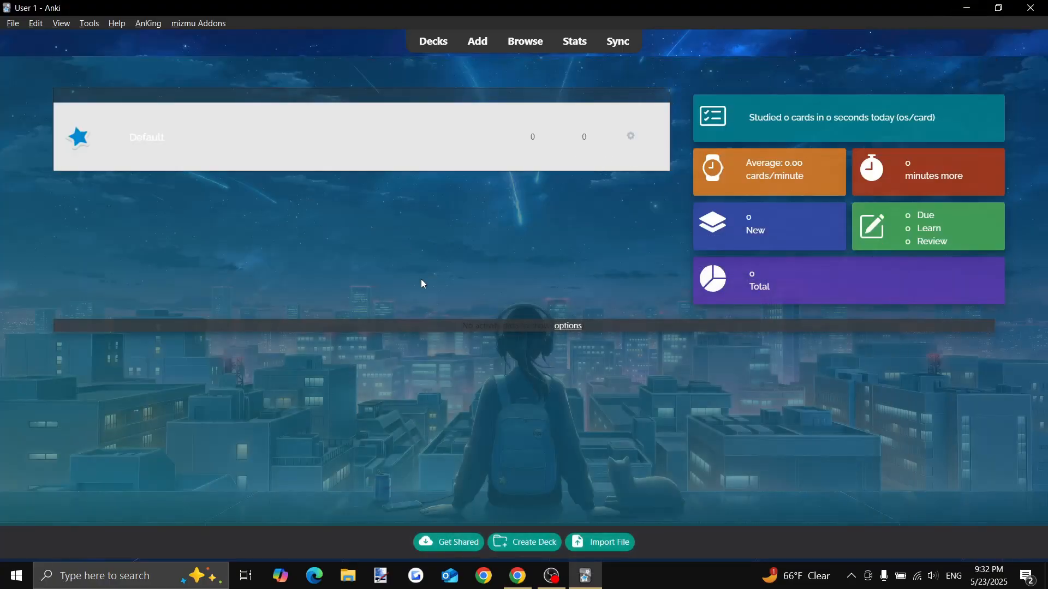
{"action": "left_click", "coordinate": [618, 42]}
{"action": "left_click", "coordinate": [595, 197]}
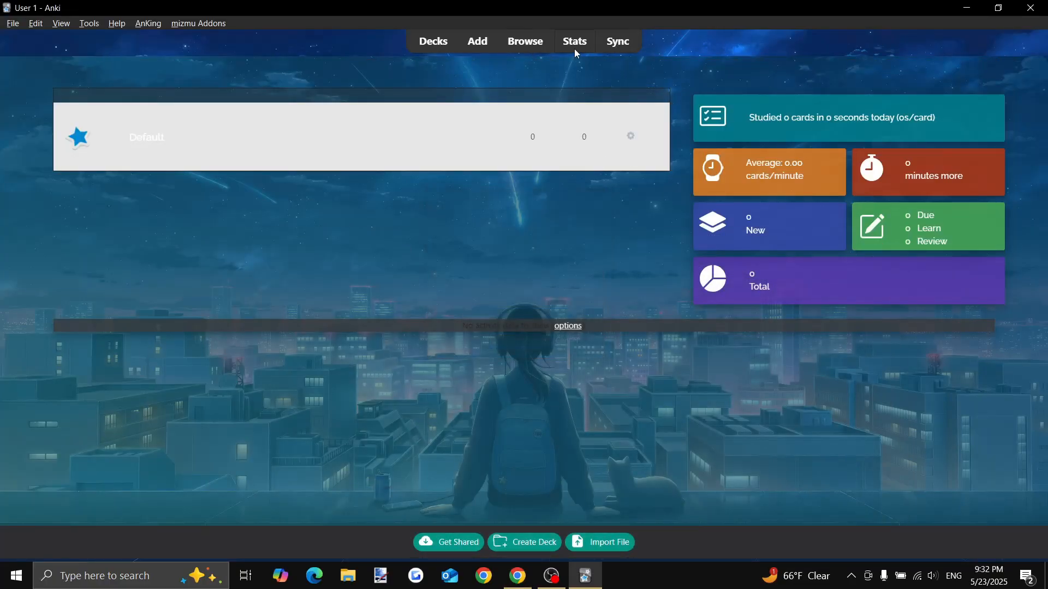
{"action": "left_click", "coordinate": [477, 42]}
{"action": "left_click", "coordinate": [763, 102]}
Choose the downloaded Kaishi_15k_-_Basic_Japanese_Vocabulary.apkg file for import into Anki
{"action": "left_click", "coordinate": [606, 541]}
{"action": "scroll", "coordinate": [60, 158], "scroll_direction": "up", "scroll_amount": 15}
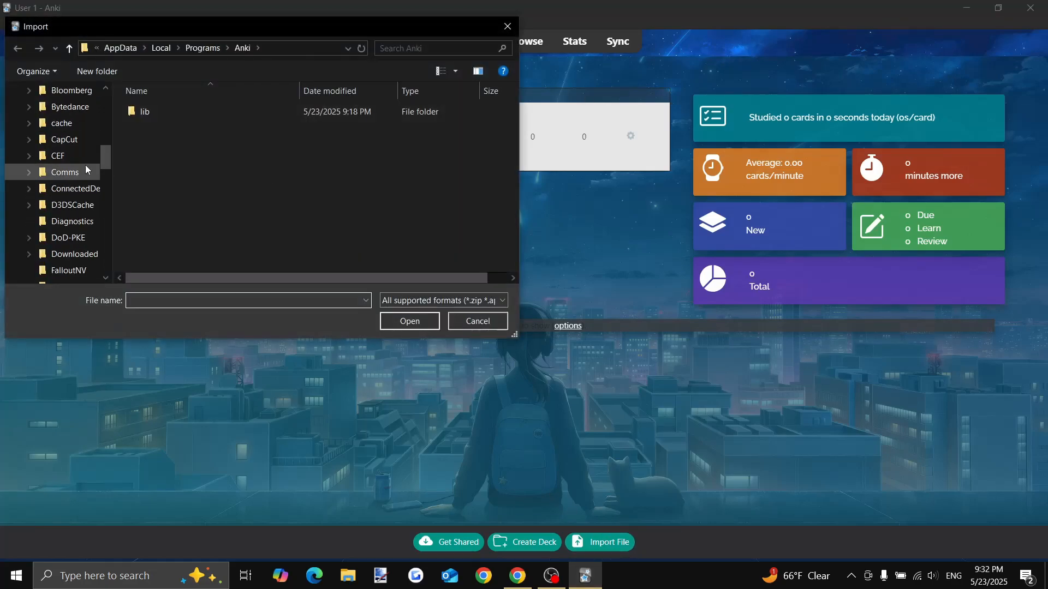
{"action": "left_click", "coordinate": [63, 135]}
{"action": "double_click", "coordinate": [159, 140]}
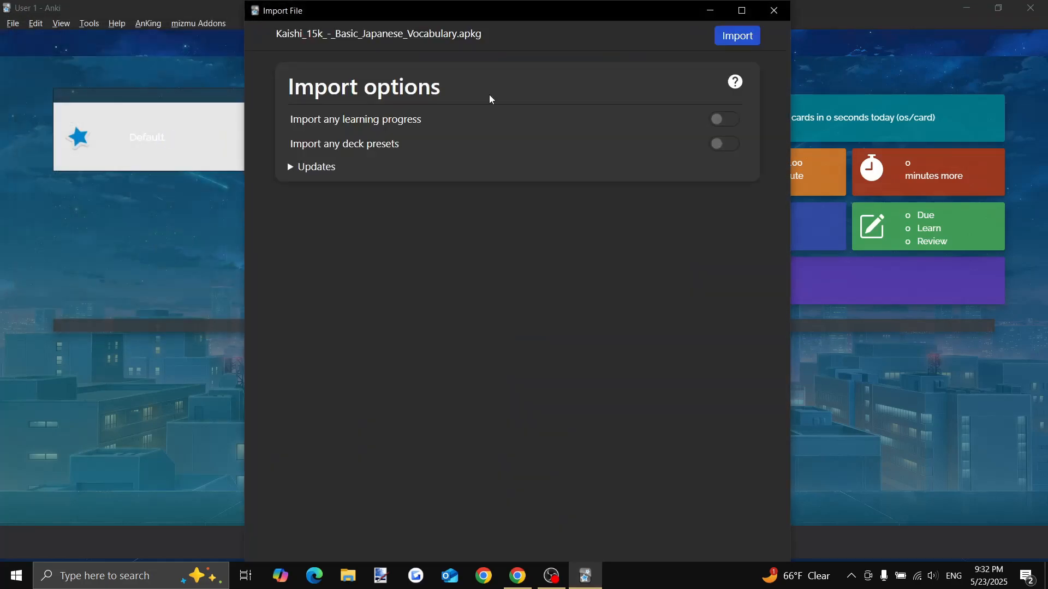
{"action": "left_click", "coordinate": [703, 155]}
{"action": "left_click", "coordinate": [298, 172]}
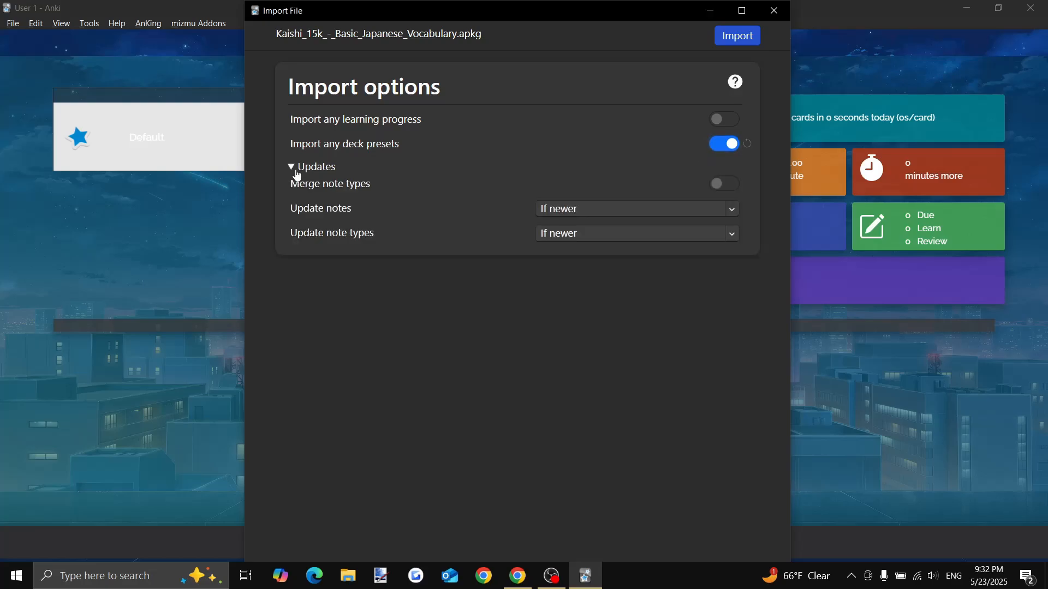
{"action": "left_click", "coordinate": [297, 173]}
{"action": "left_click", "coordinate": [719, 149]}
{"action": "left_click", "coordinate": [298, 172]}
{"action": "left_click", "coordinate": [298, 170]}
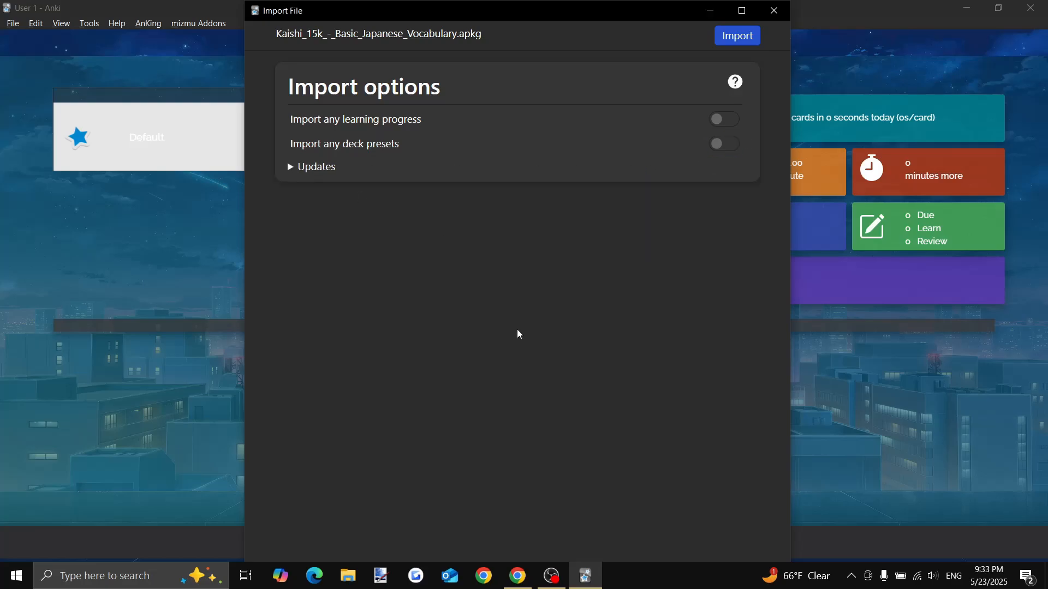
Import the Kaishi deck without learning progress or deck presets, look through the imported notes and close the import window
{"action": "left_click", "coordinate": [738, 36]}
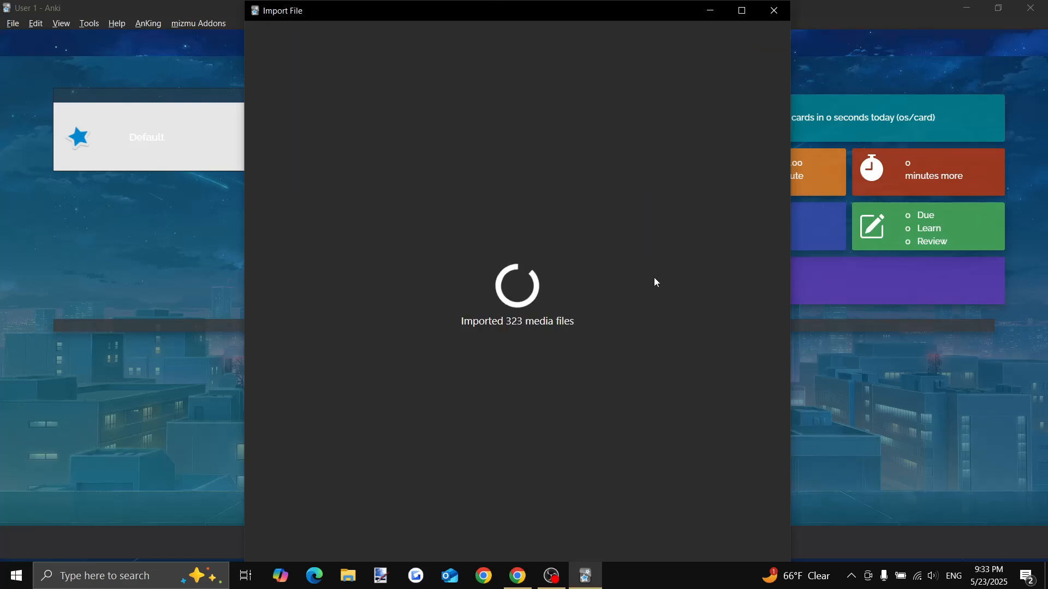
{"action": "scroll", "coordinate": [654, 278], "scroll_direction": "down", "scroll_amount": 15}
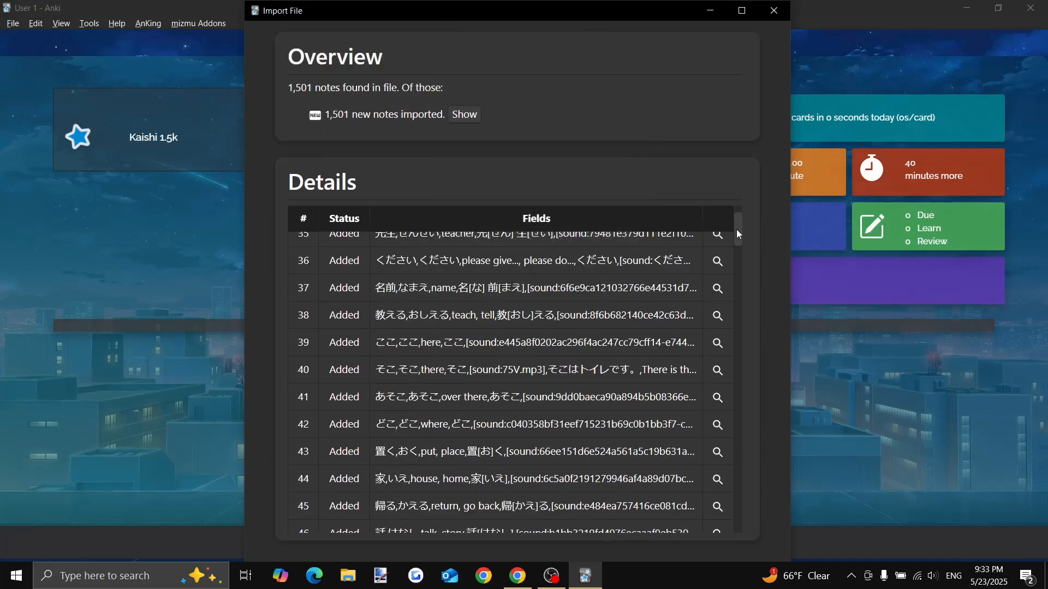
{"action": "left_click_drag", "start_coordinate": [738, 233], "coordinate": [517, 131]}
{"action": "left_click", "coordinate": [774, 10]}
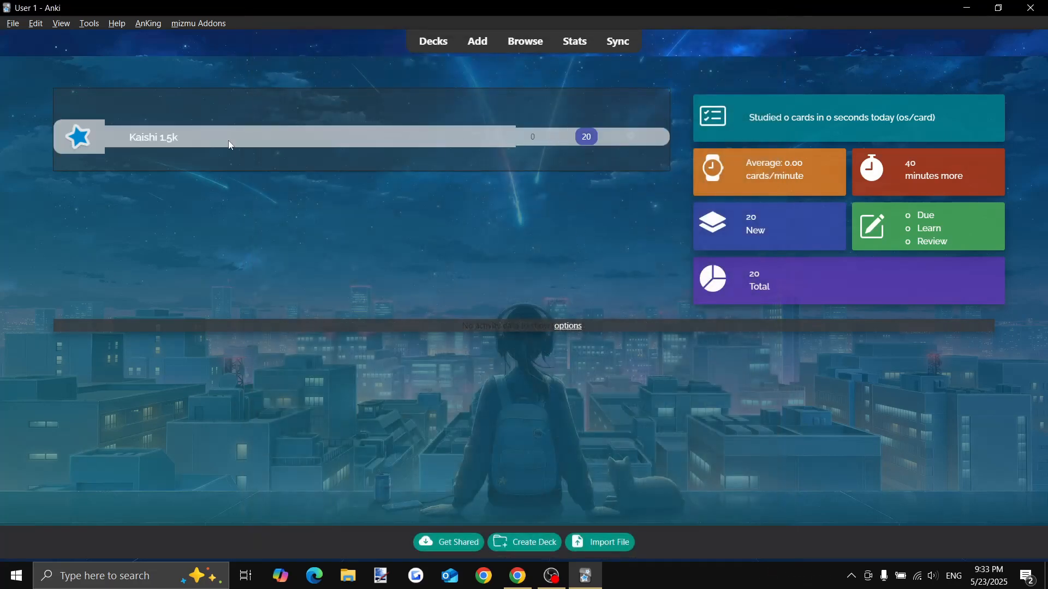
Study the welcome card of the Kaishi 1.5k deck, rate it and return to the deck list
{"action": "left_click", "coordinate": [143, 140]}
{"action": "left_click", "coordinate": [250, 314]}
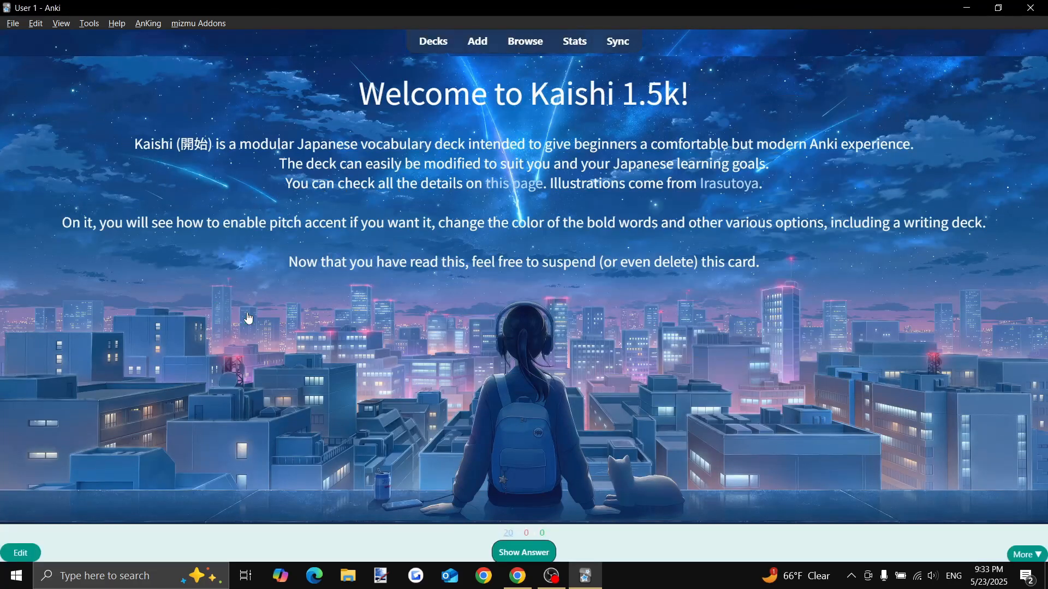
{"action": "left_click", "coordinate": [536, 554]}
{"action": "left_click", "coordinate": [575, 556]}
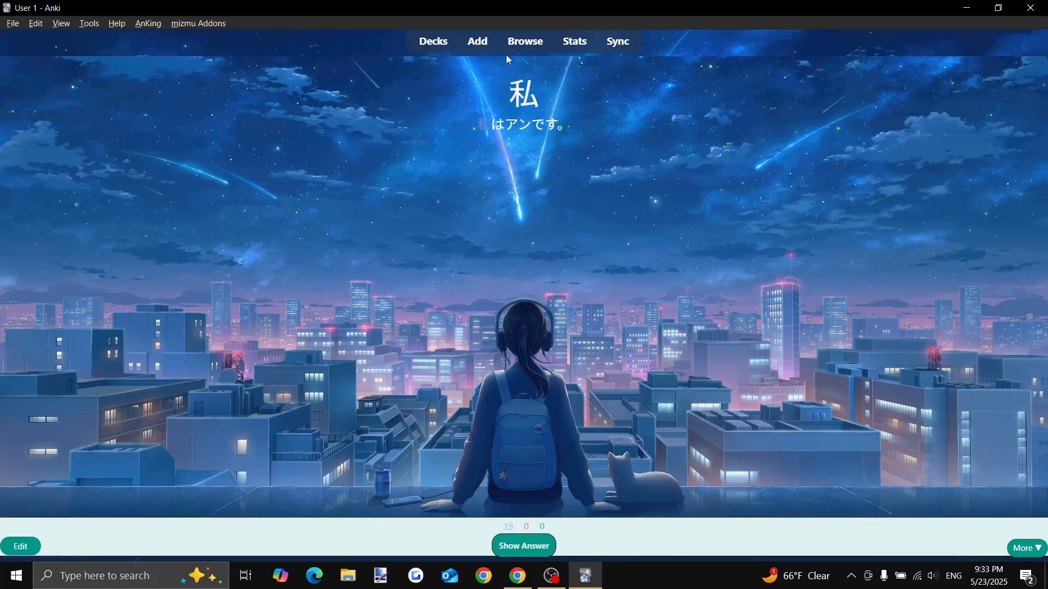
{"action": "left_click", "coordinate": [443, 47]}
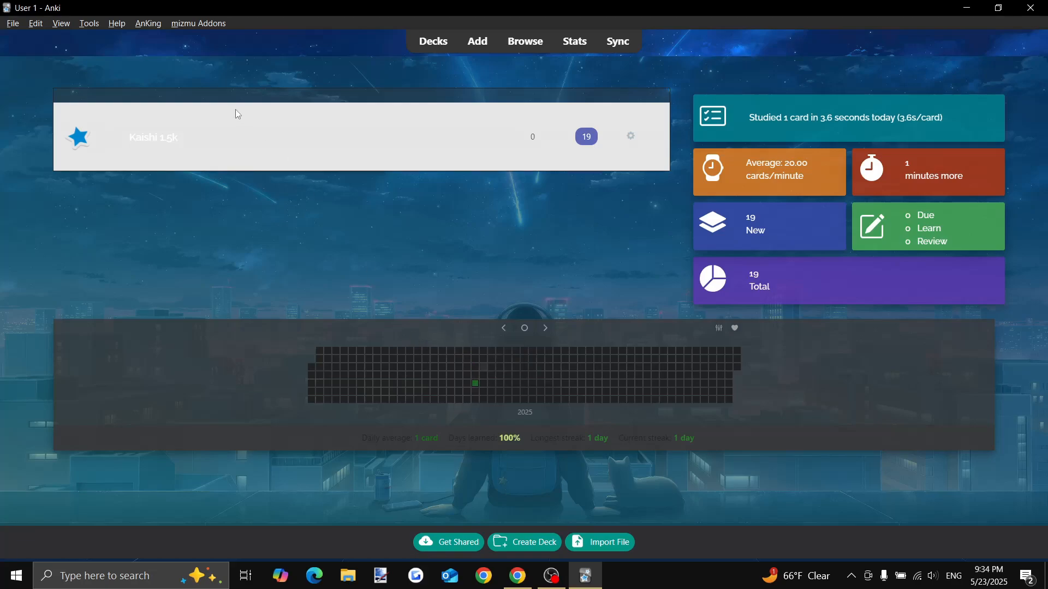
Set the Review Heatmap color scheme to Flame and save the settings
{"action": "left_click", "coordinate": [90, 23]}
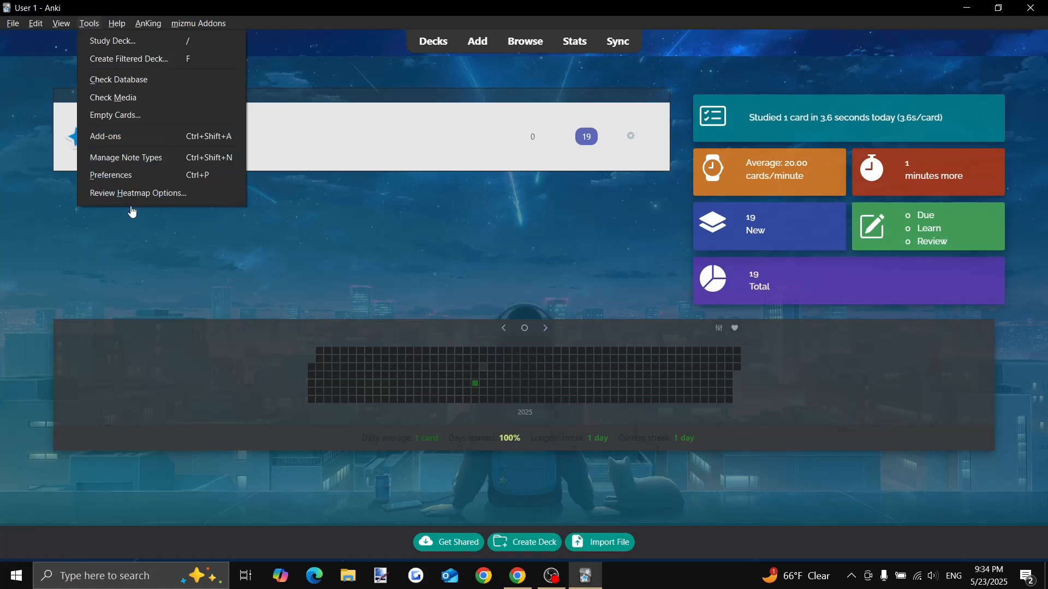
{"action": "left_click", "coordinate": [132, 198]}
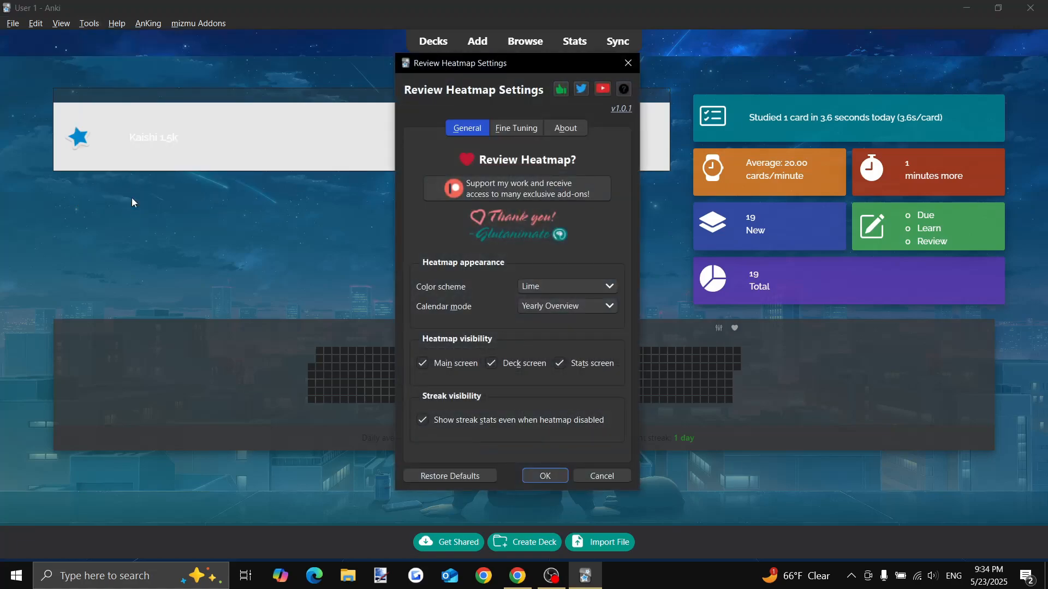
{"action": "left_click", "coordinate": [545, 284]}
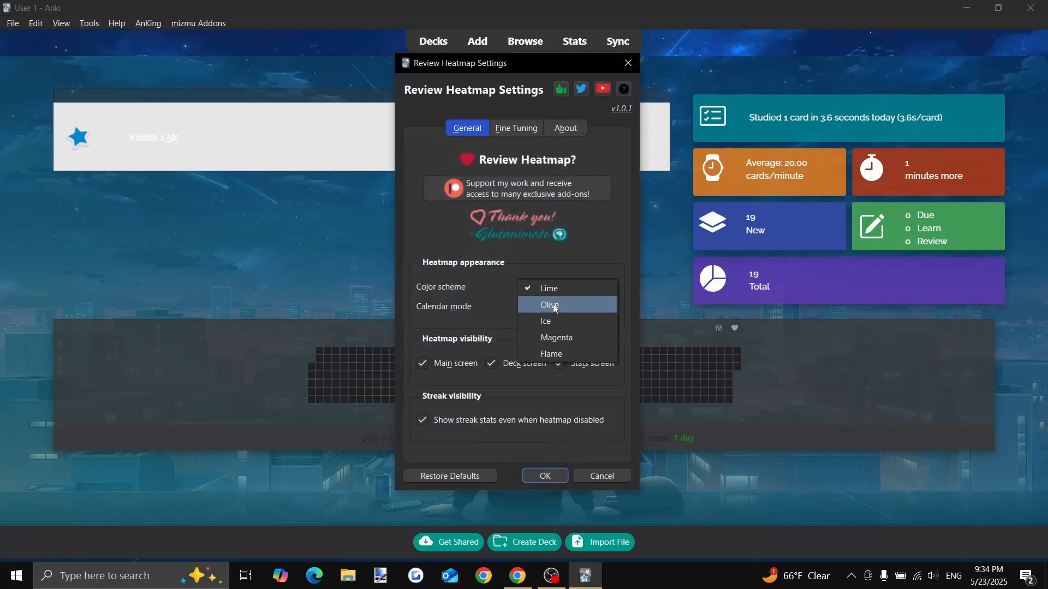
{"action": "left_click", "coordinate": [562, 354]}
{"action": "left_click", "coordinate": [548, 475]}
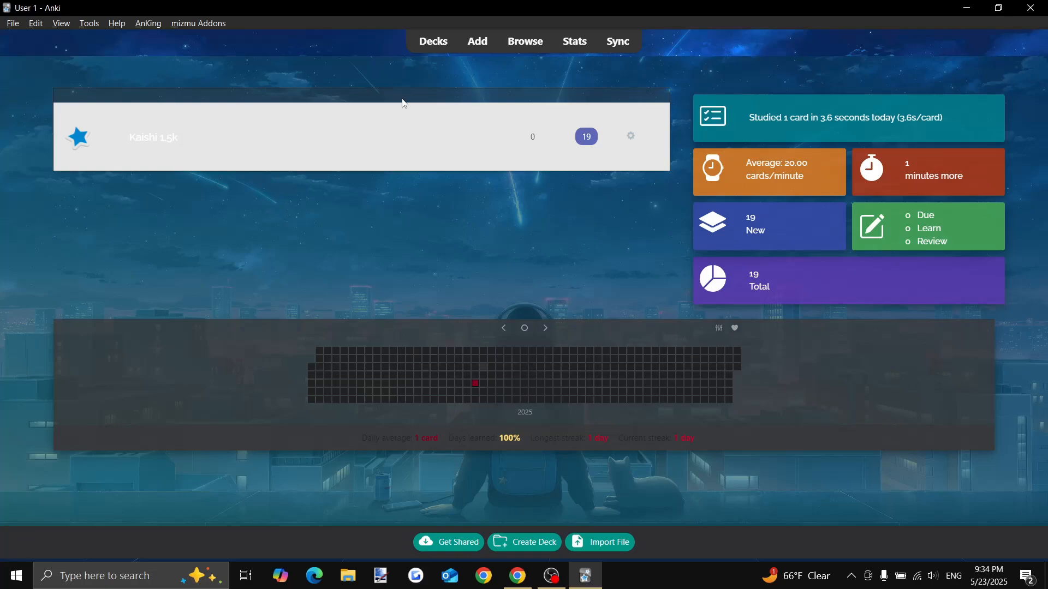
Change the Review Heatmap color scheme to Ice and save the settings
{"action": "left_click", "coordinate": [66, 27]}
{"action": "mouse_move", "coordinate": [82, 27]}
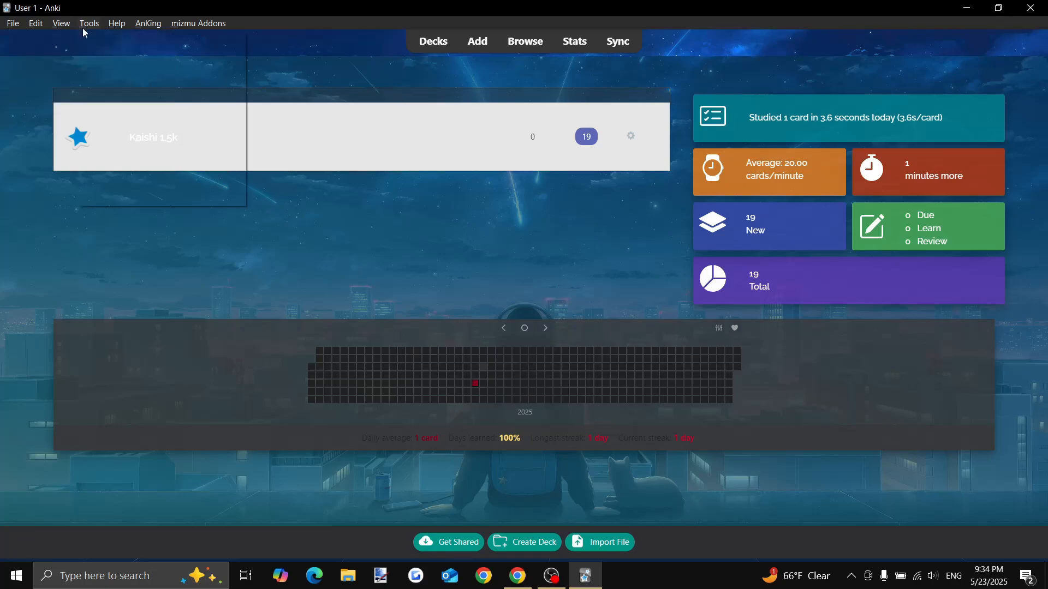
{"action": "left_click", "coordinate": [134, 197]}
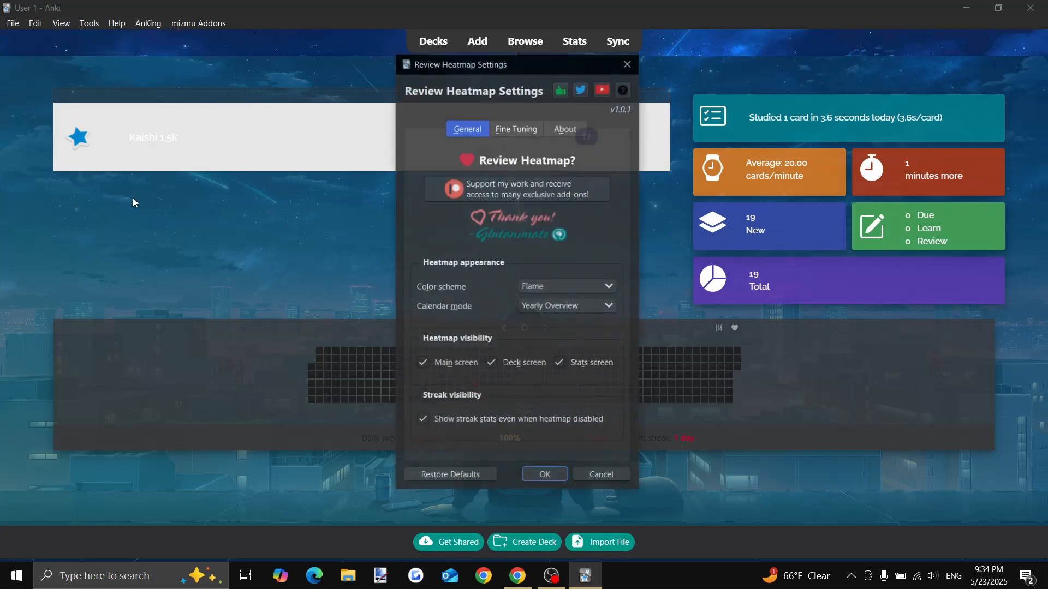
{"action": "left_click", "coordinate": [564, 286]}
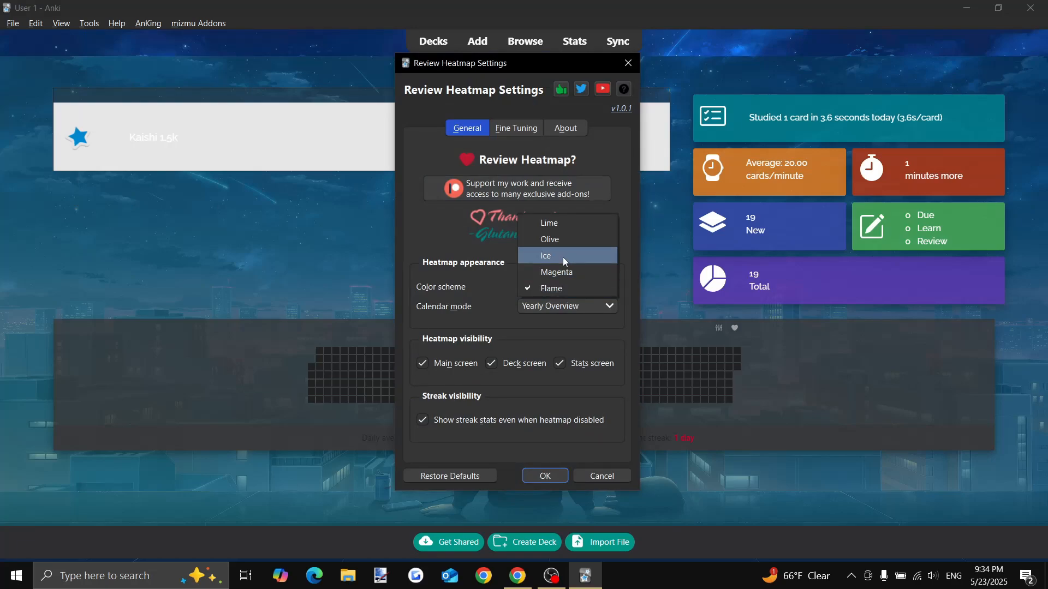
{"action": "left_click", "coordinate": [562, 256]}
{"action": "left_click", "coordinate": [546, 477]}
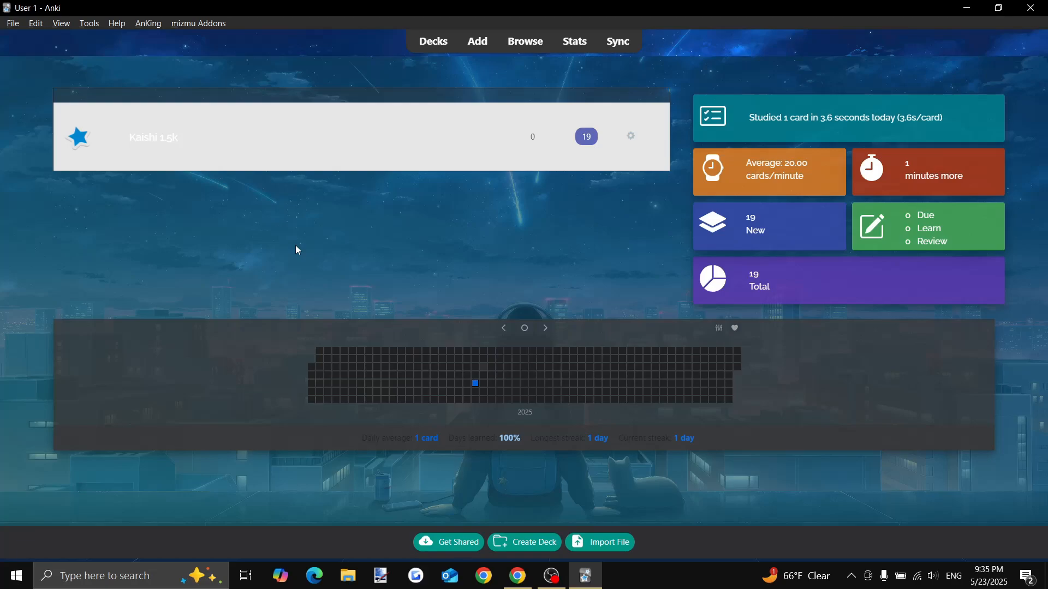
Open the Beautify-Anki add-on's files and go to the theme_settings folder inside user_files
{"action": "left_click", "coordinate": [90, 24]}
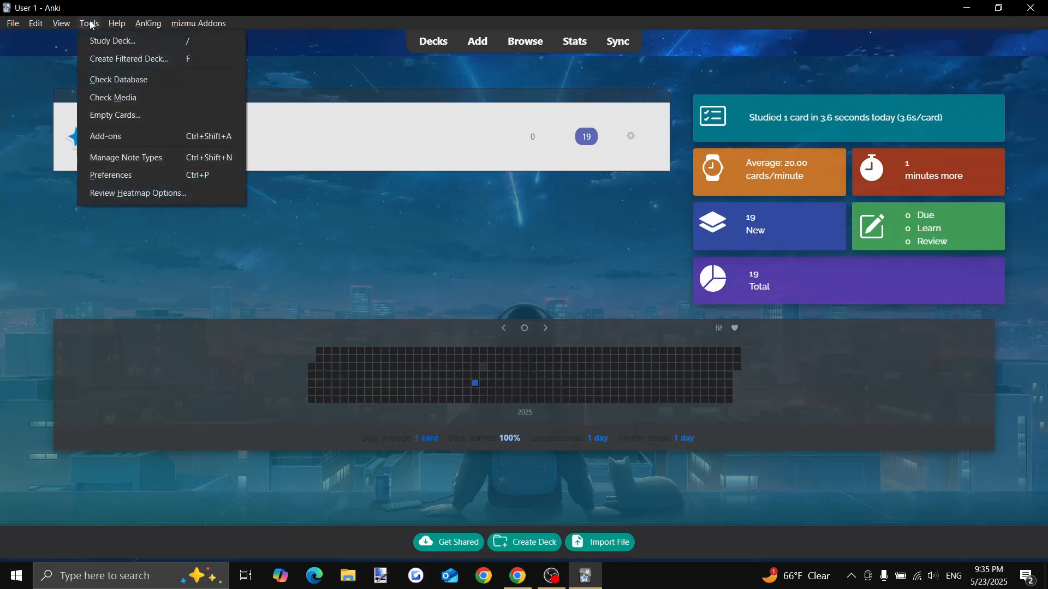
{"action": "left_click", "coordinate": [125, 136]}
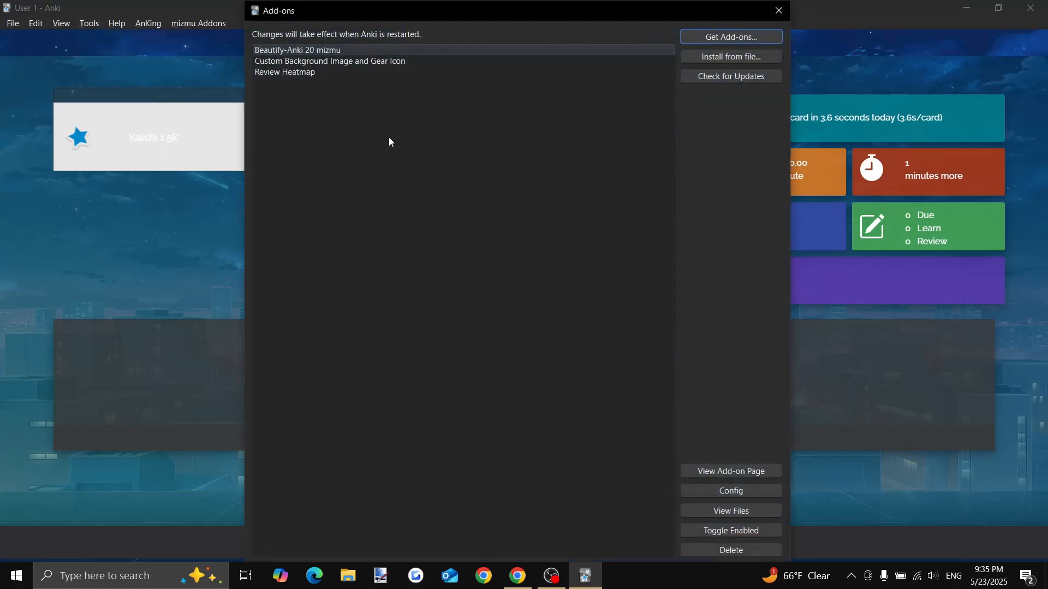
{"action": "left_click", "coordinate": [348, 52]}
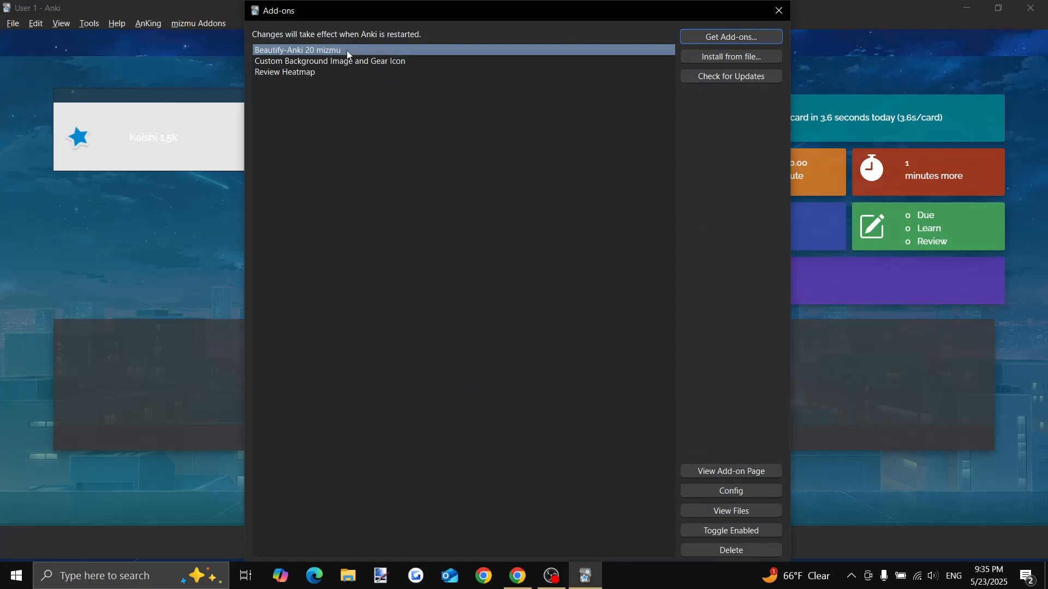
{"action": "left_click", "coordinate": [713, 512]}
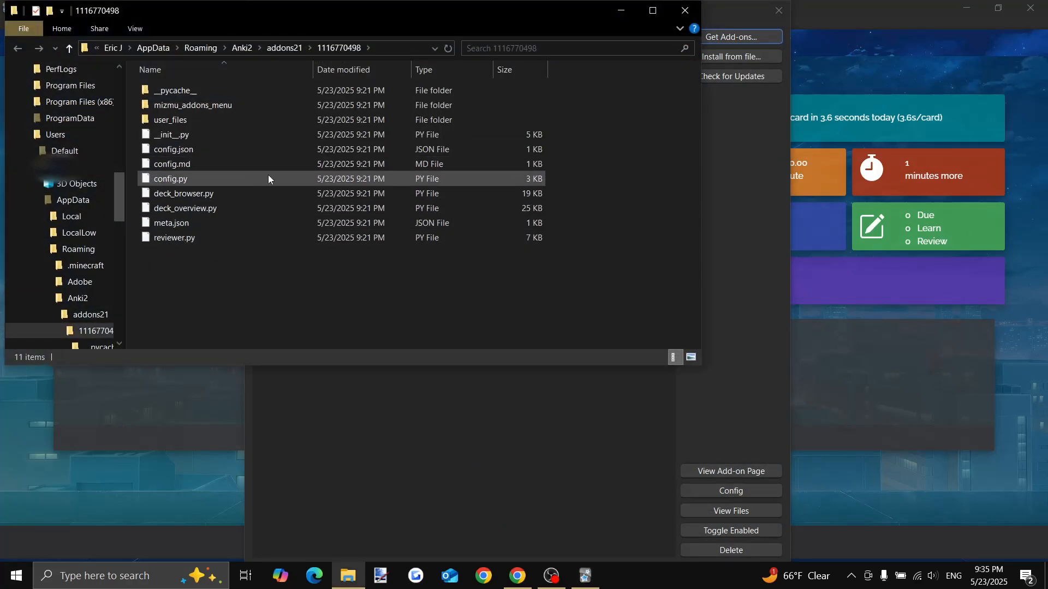
{"action": "double_click", "coordinate": [228, 118]}
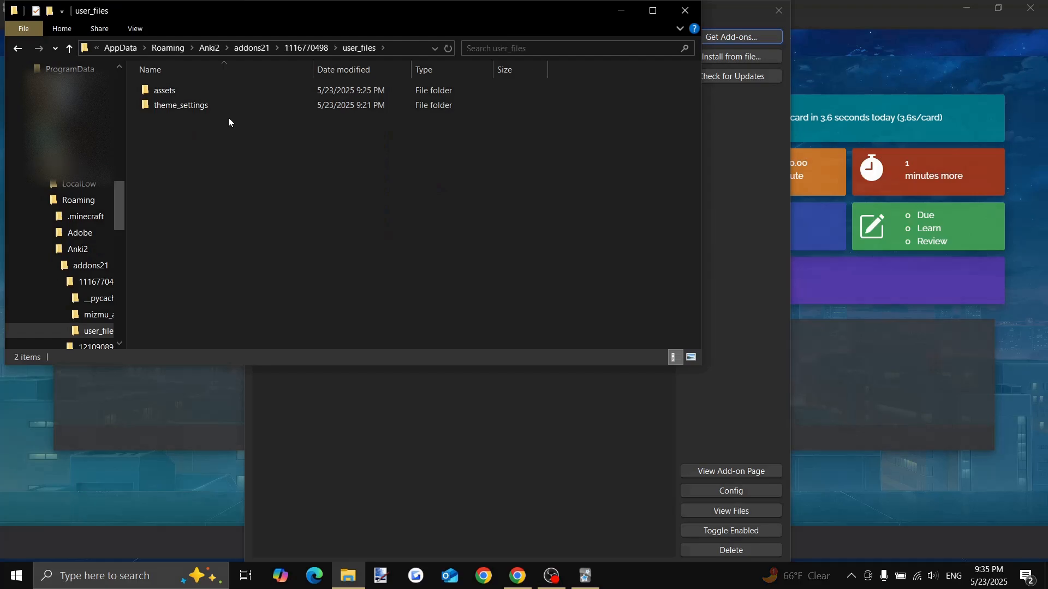
{"action": "double_click", "coordinate": [212, 107]}
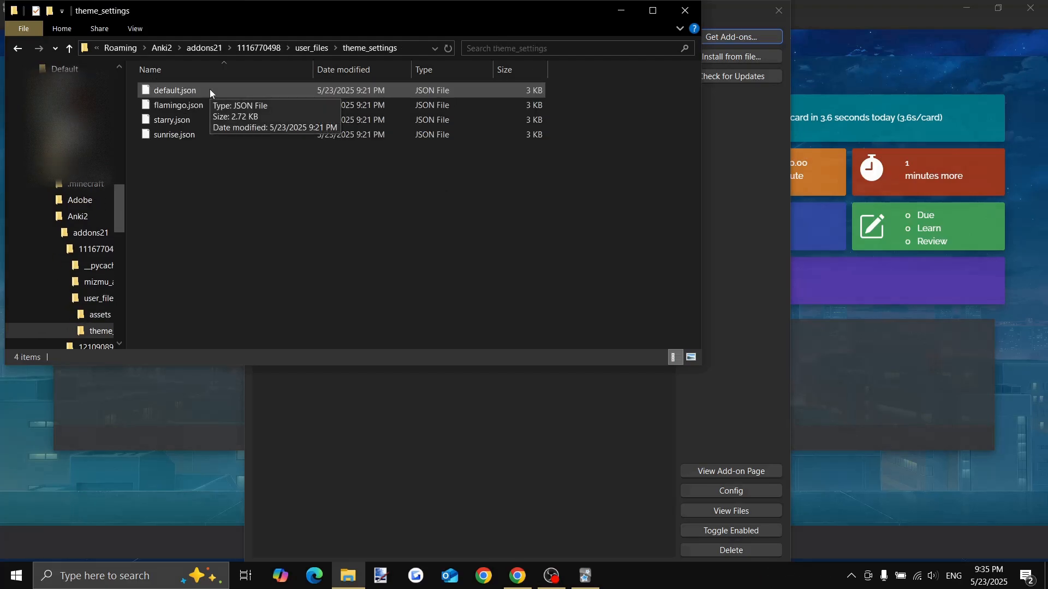
Open default.json in Notepad, keeping Notepad as the app always used for .json files
{"action": "double_click", "coordinate": [210, 89]}
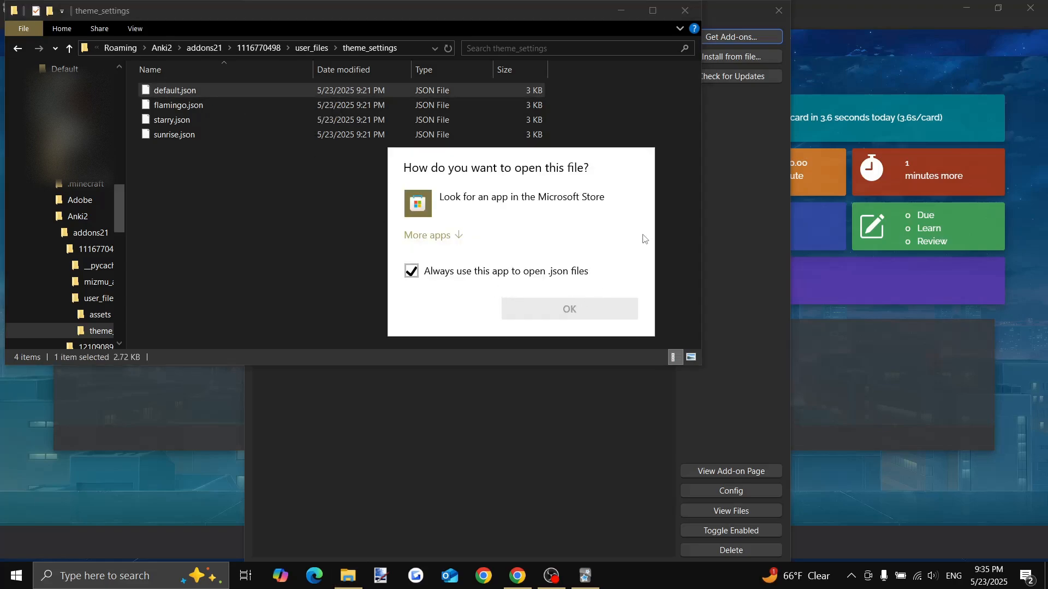
{"action": "left_click", "coordinate": [655, 235]}
{"action": "right_click", "coordinate": [218, 90]}
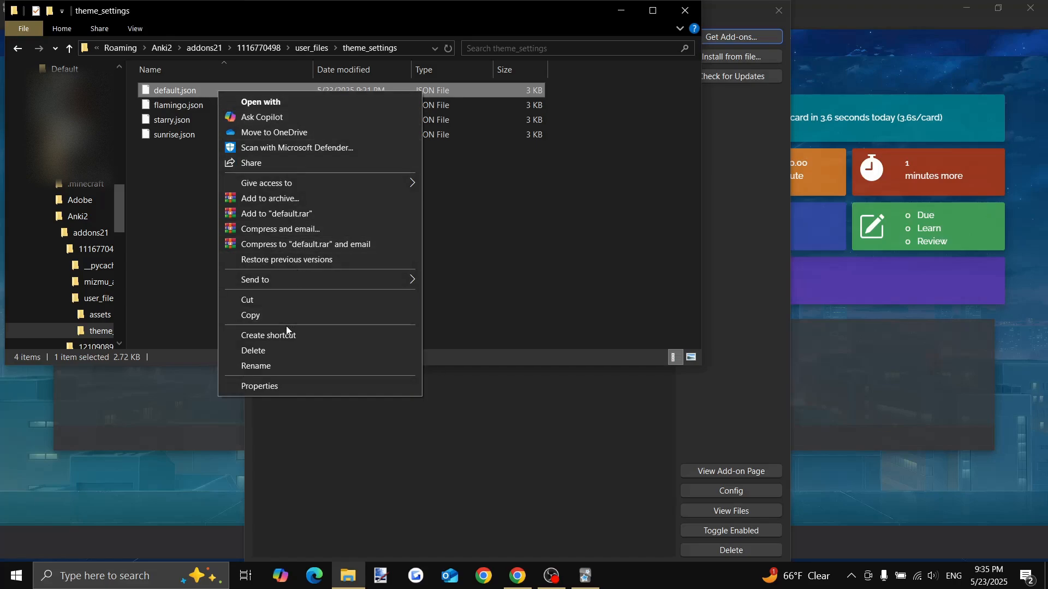
{"action": "left_click", "coordinate": [311, 100]}
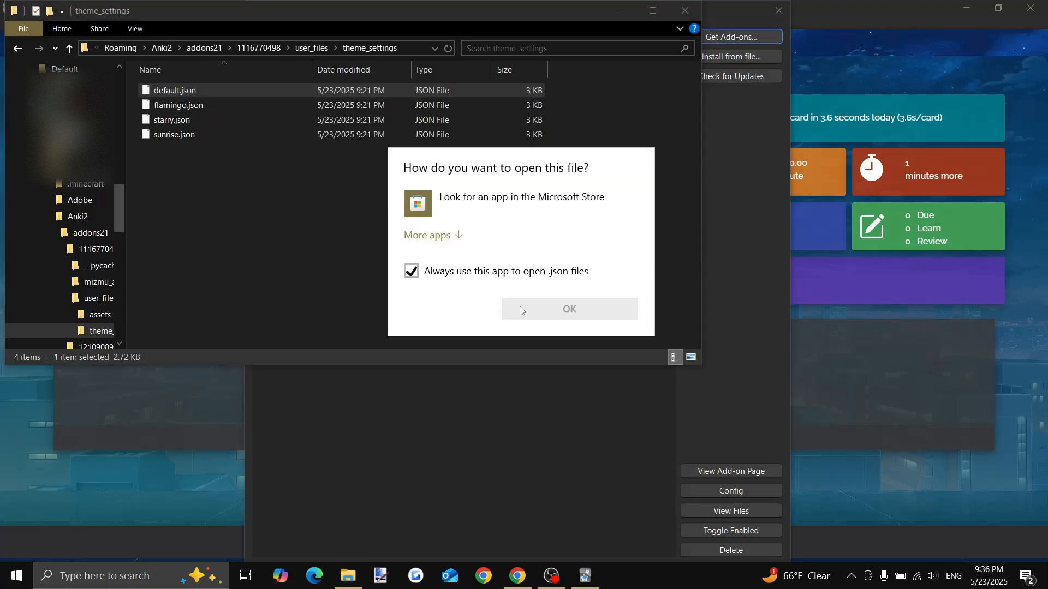
{"action": "left_click", "coordinate": [443, 235]}
{"action": "left_click", "coordinate": [455, 275]}
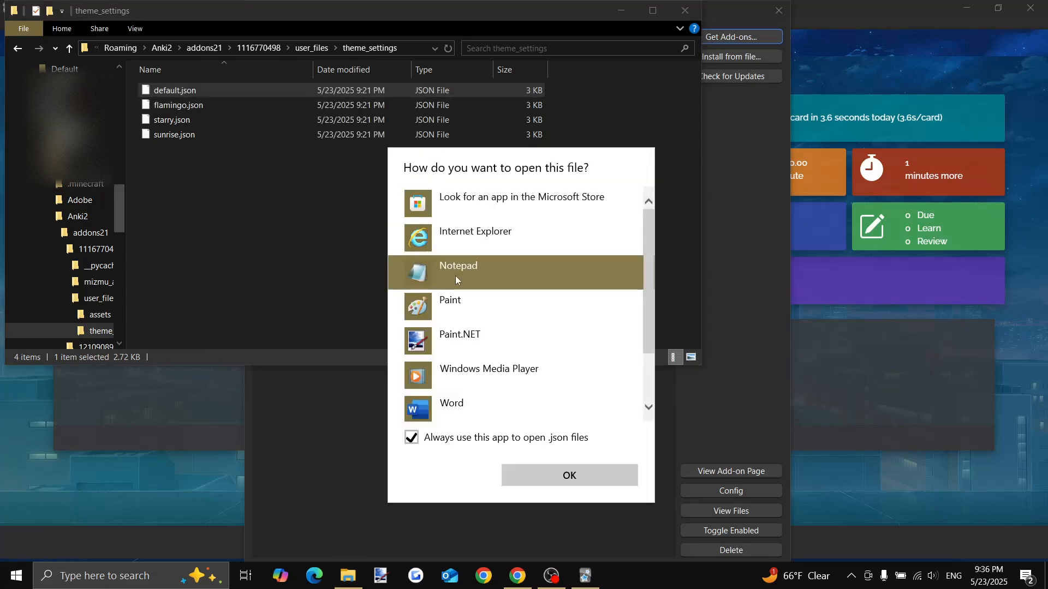
{"action": "left_click", "coordinate": [582, 476]}
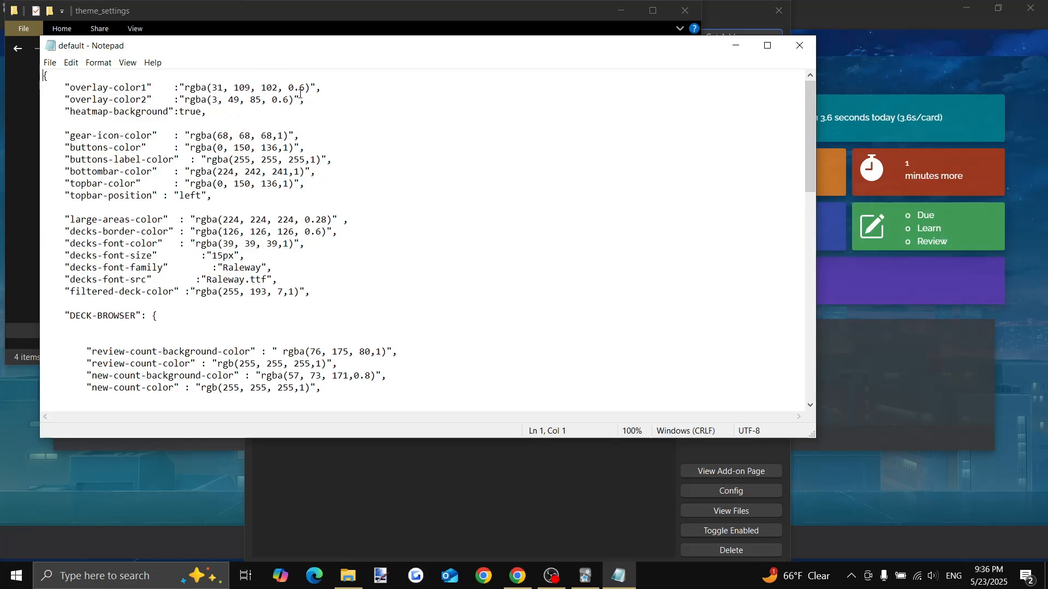
Change the overlay-color1 value in default.json to rgba(0, 0, 0, 0)
{"action": "left_click", "coordinate": [223, 88]}
{"action": "key", "text": "BackSpace"}
{"action": "key", "text": "BackSpace"}
{"action": "type", "text": "0"}
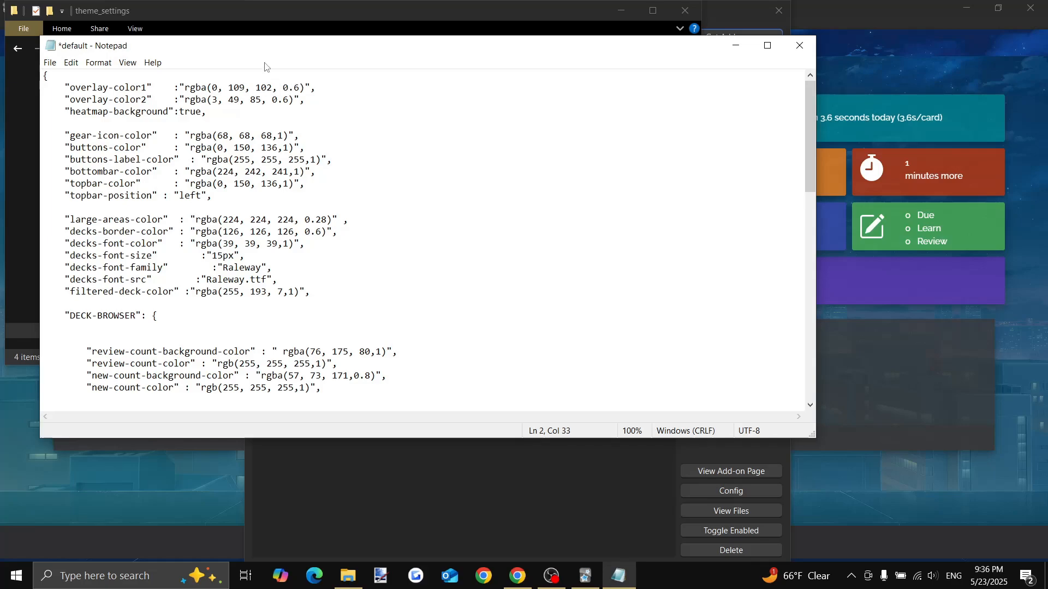
{"action": "key", "text": "BackSpace"}
{"action": "key", "text": "BackSpace"}
{"action": "key", "text": "BackSpace"}
{"action": "type", "text": "0"}
{"action": "left_click", "coordinate": [260, 90]}
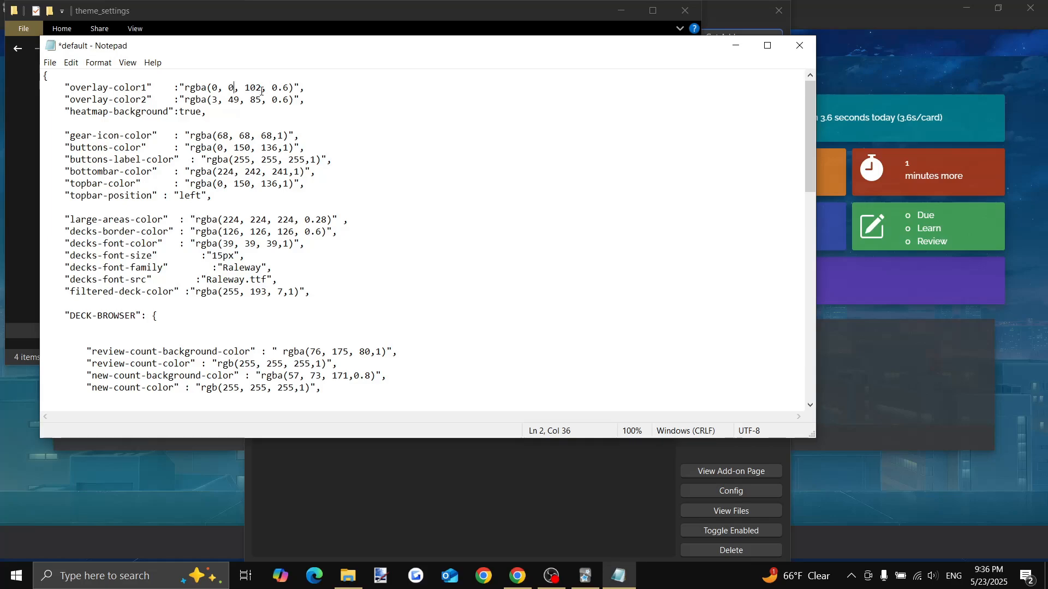
{"action": "key", "text": "BackSpace"}
{"action": "key", "text": "BackSpace"}
{"action": "key", "text": "BackSpace"}
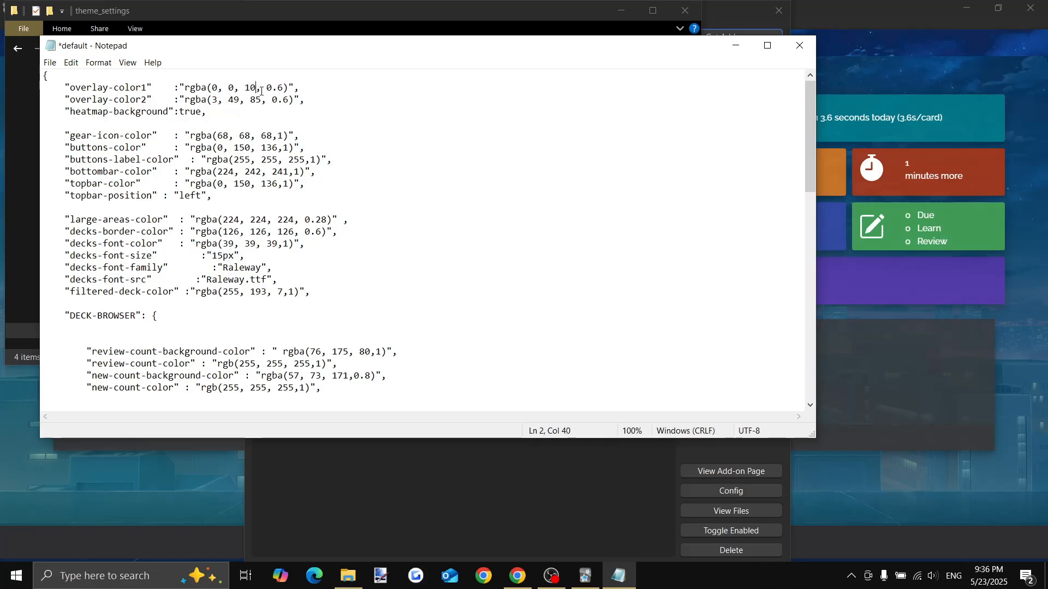
{"action": "type", "text": "0"}
{"action": "left_click", "coordinate": [279, 87]}
{"action": "key", "text": "BackSpace"}
{"action": "key", "text": "BackSpace"}
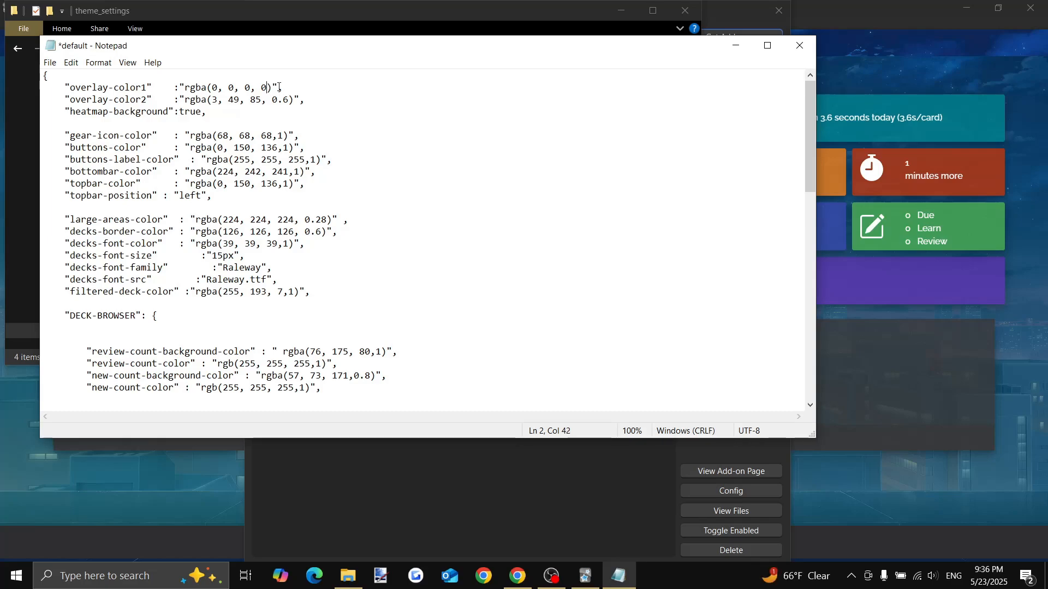
Change the overlay-color2 value in default.json to rgba(0, 0, 0, 0)
{"action": "left_click", "coordinate": [218, 100]}
{"action": "key", "text": "BackSpace"}
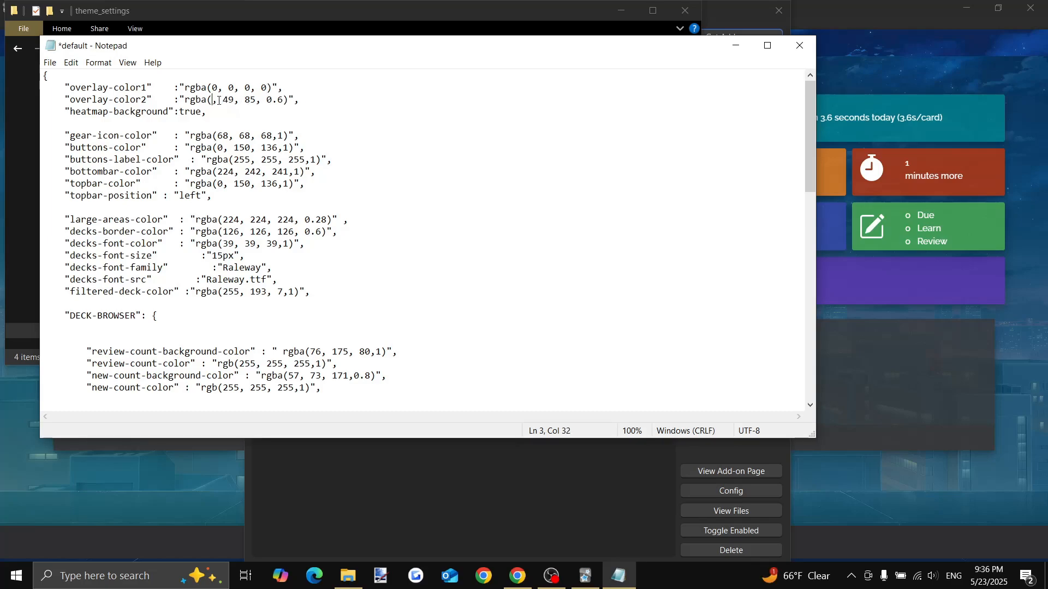
{"action": "type", "text": "0"}
{"action": "left_click", "coordinate": [241, 99]}
{"action": "key", "text": "BackSpace"}
{"action": "key", "text": "BackSpace"}
{"action": "type", "text": "0"}
{"action": "left_click", "coordinate": [256, 100]}
{"action": "key", "text": "BackSpace"}
{"action": "key", "text": "BackSpace"}
{"action": "type", "text": "0"}
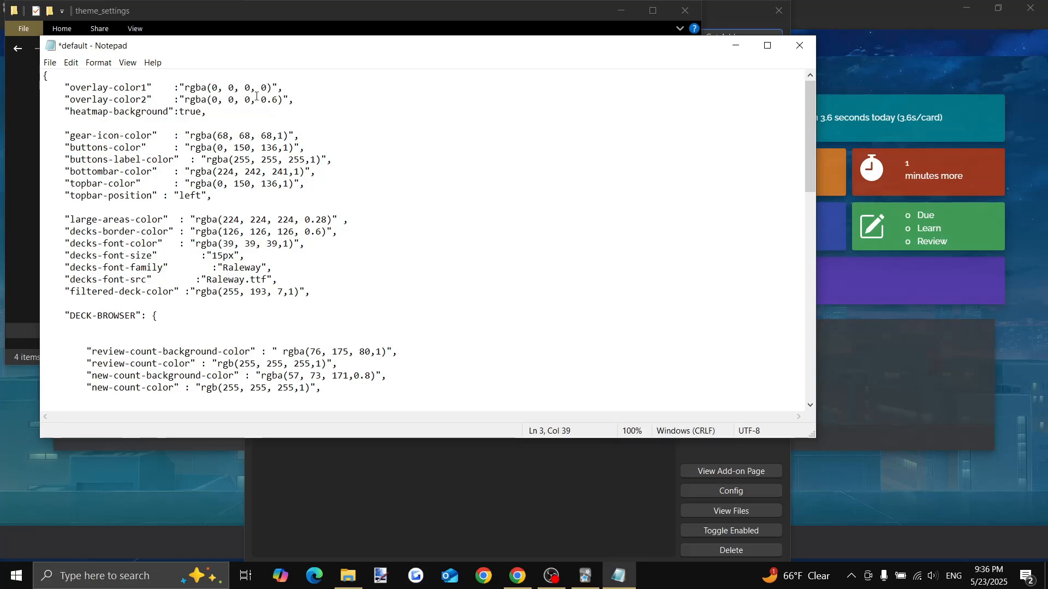
{"action": "left_click", "coordinate": [277, 100]}
{"action": "key", "text": "BackSpace"}
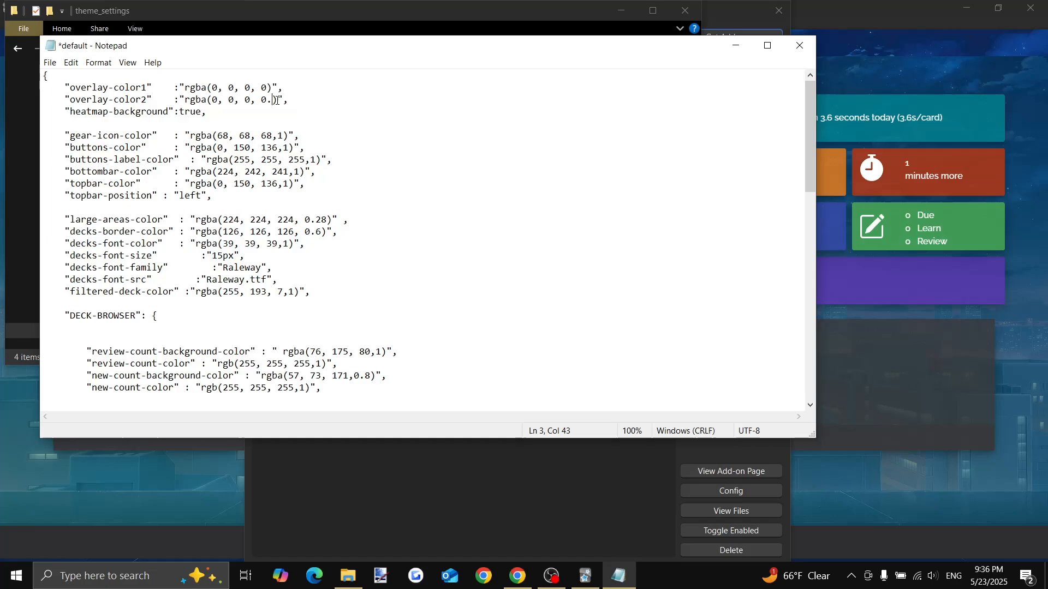
{"action": "key", "text": "BackSpace"}
Save default.json, then close it along with the theme_settings folder and the Add-ons window
{"action": "left_click", "coordinate": [71, 62]}
{"action": "mouse_move", "coordinate": [50, 62]}
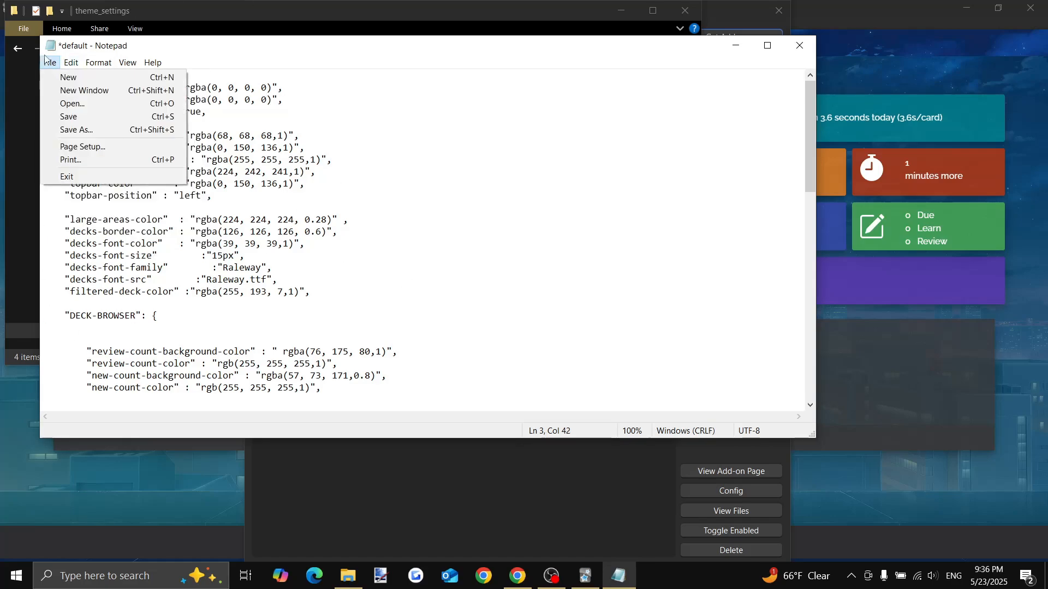
{"action": "left_click", "coordinate": [76, 116]}
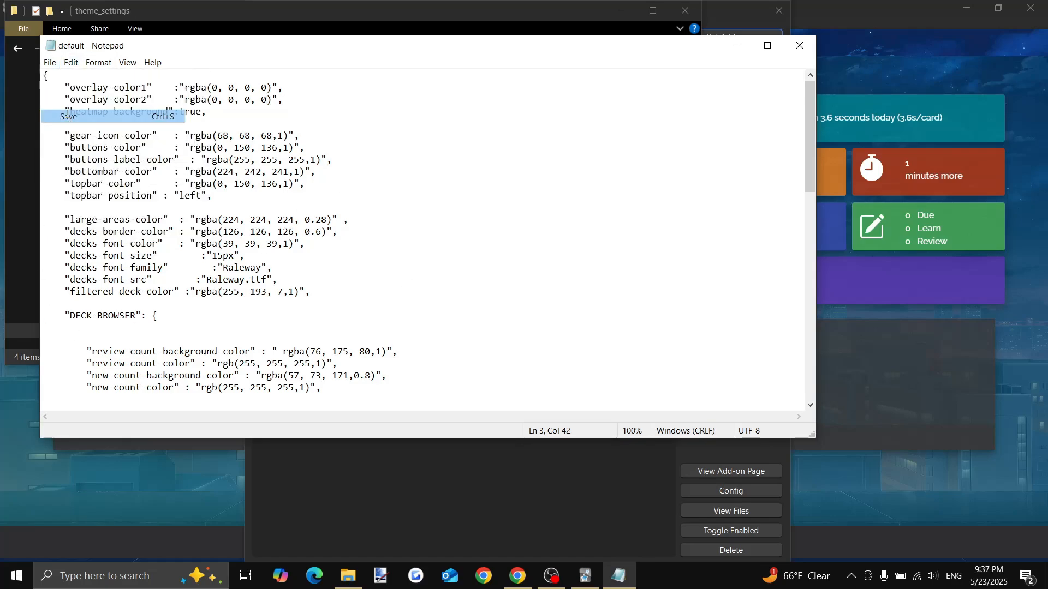
{"action": "left_click", "coordinate": [800, 45]}
{"action": "left_click", "coordinate": [687, 13]}
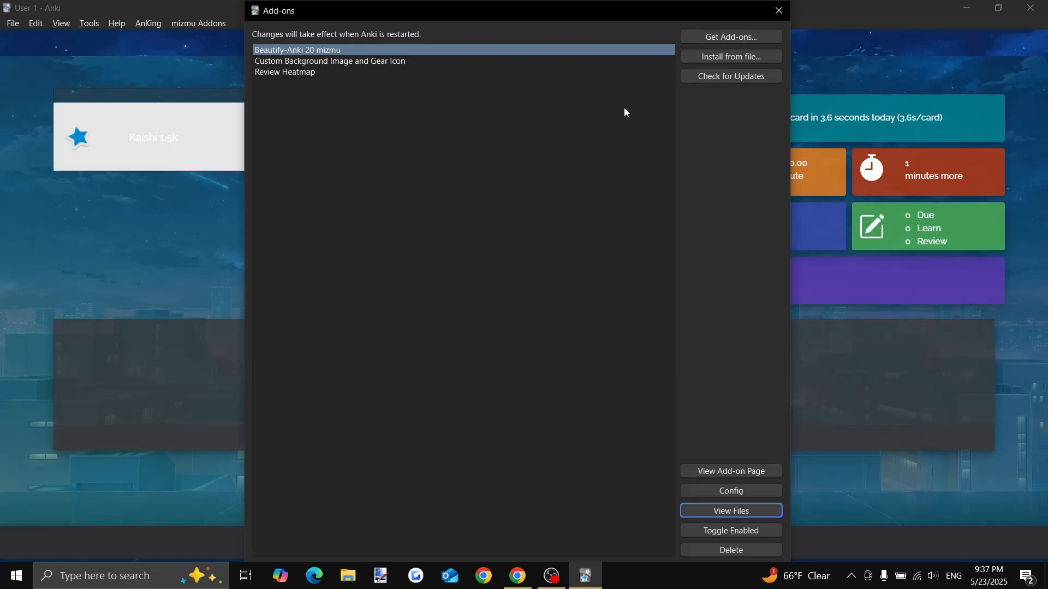
{"action": "left_click", "coordinate": [775, 14]}
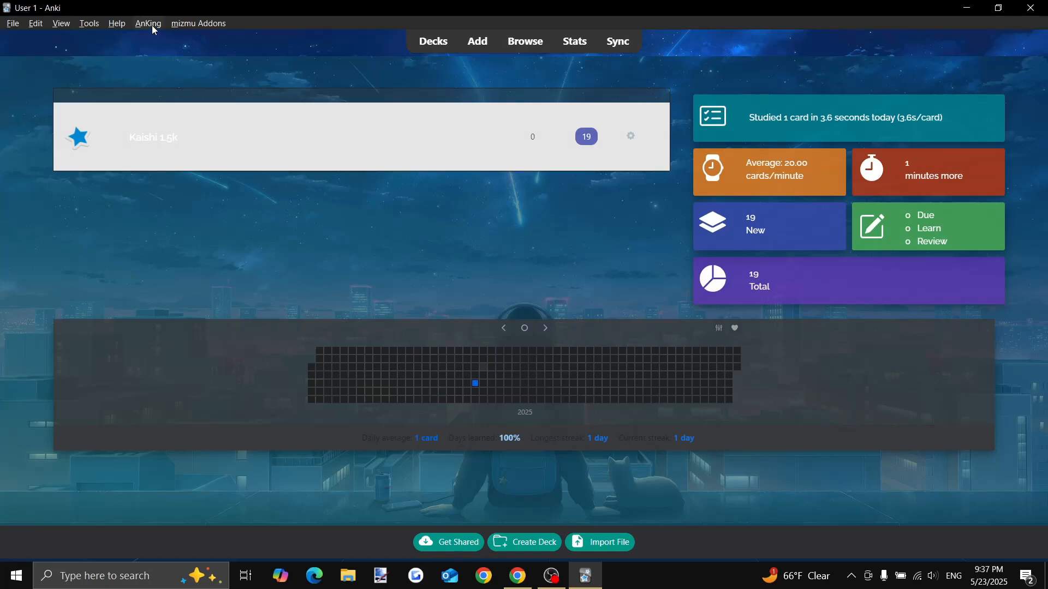
Open the Beautify-Anki add-on's files and open the deckbrowser stylesheet from user_files, assets, css
{"action": "left_click", "coordinate": [94, 25]}
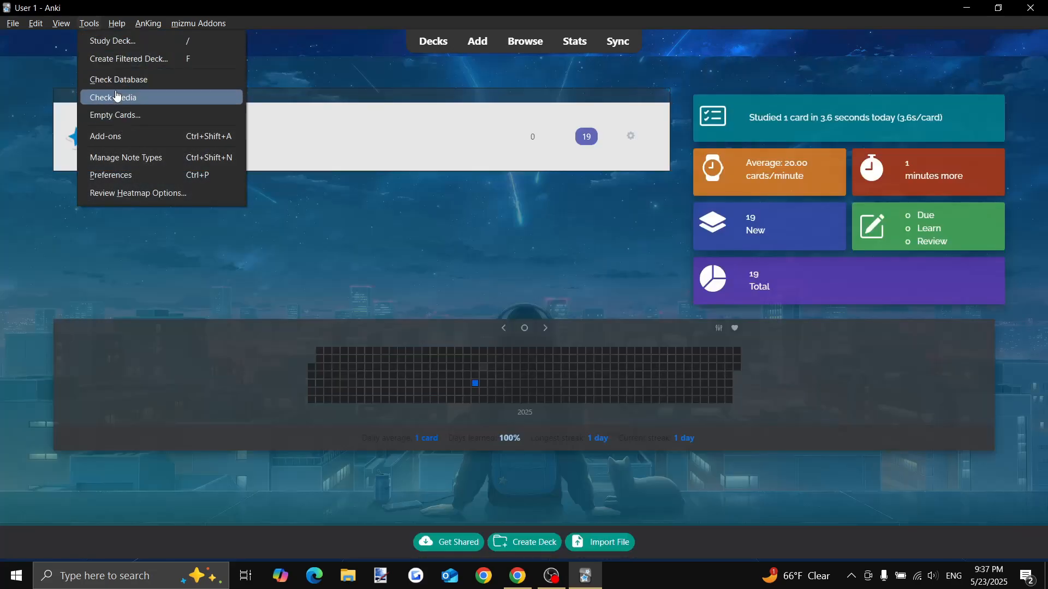
{"action": "left_click", "coordinate": [137, 137]}
{"action": "left_click", "coordinate": [376, 49]}
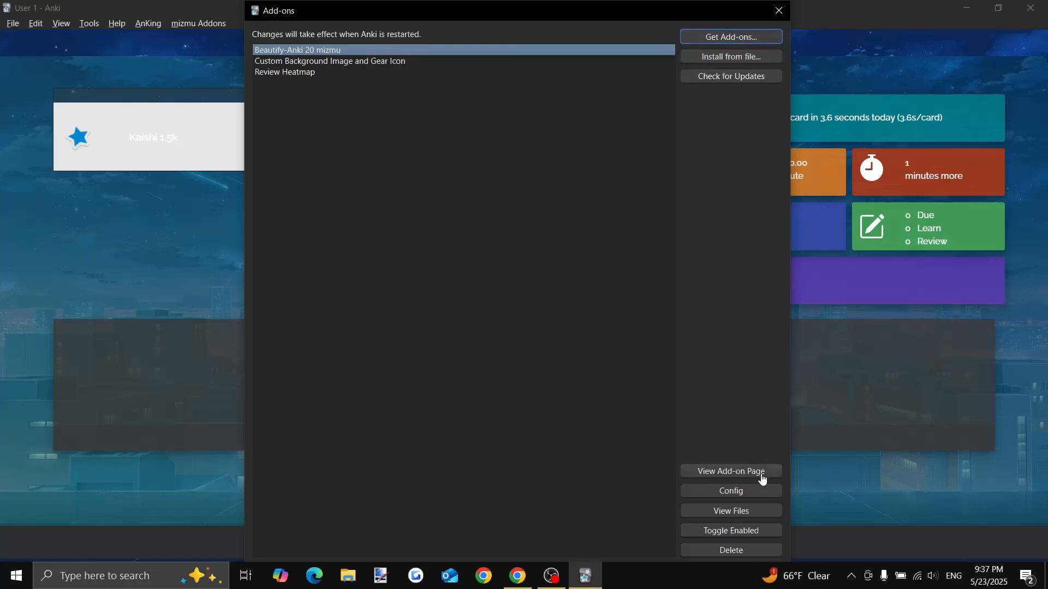
{"action": "left_click", "coordinate": [744, 513]}
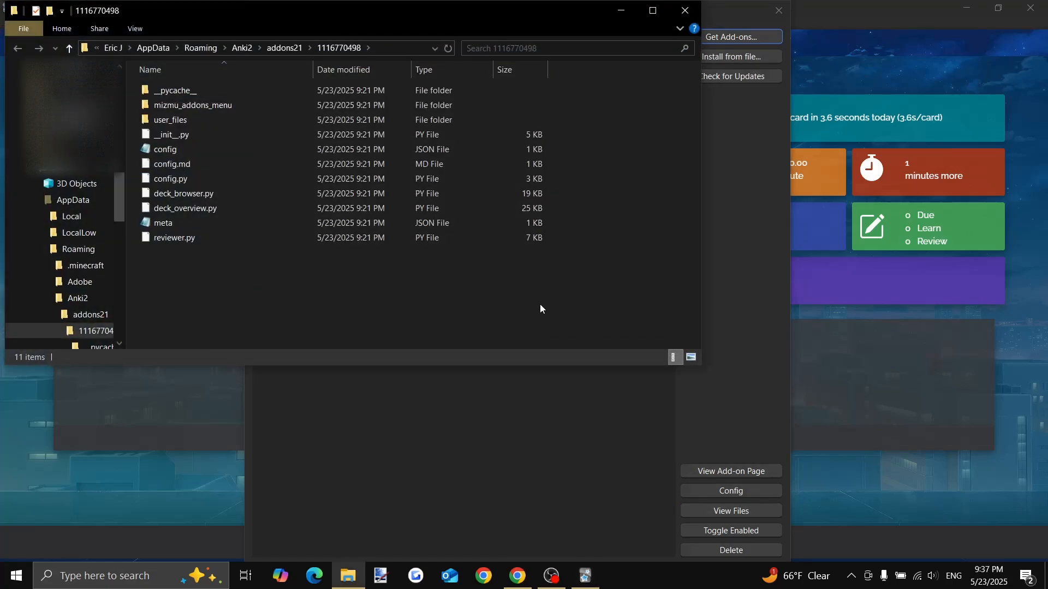
{"action": "double_click", "coordinate": [241, 119]}
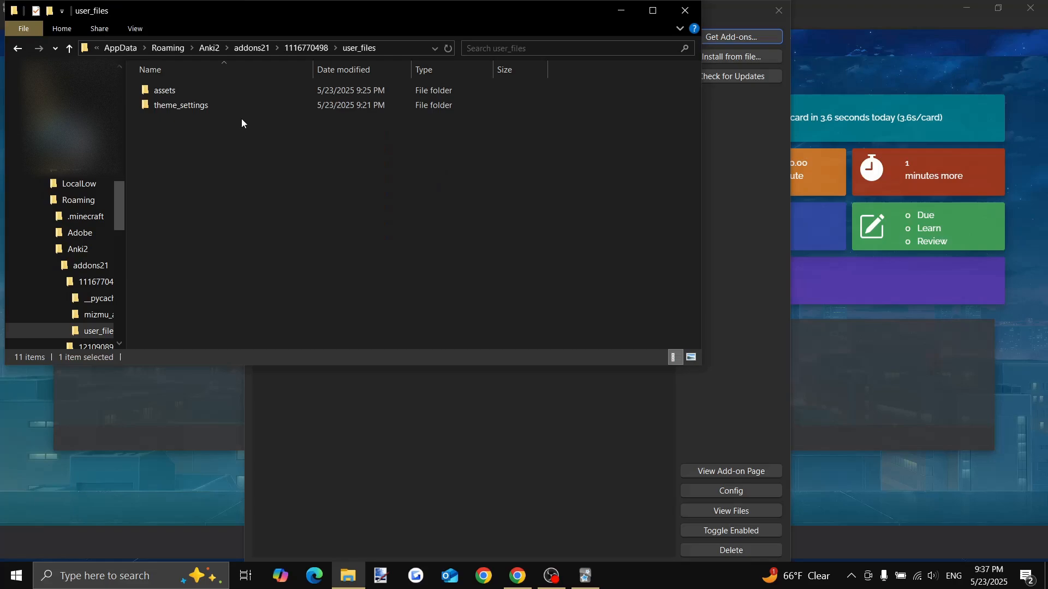
{"action": "double_click", "coordinate": [229, 90]}
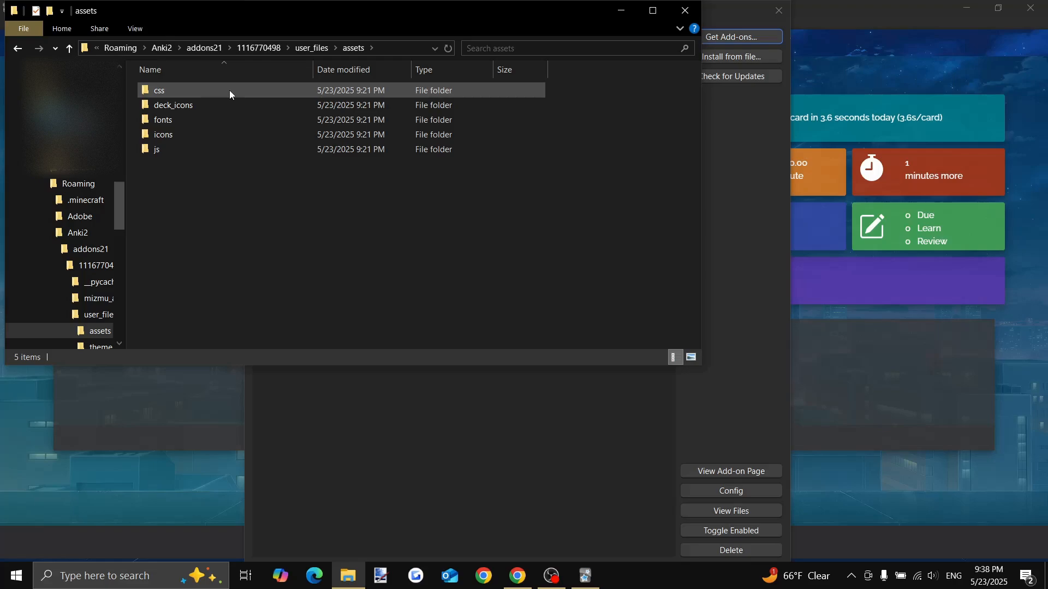
{"action": "double_click", "coordinate": [229, 90]}
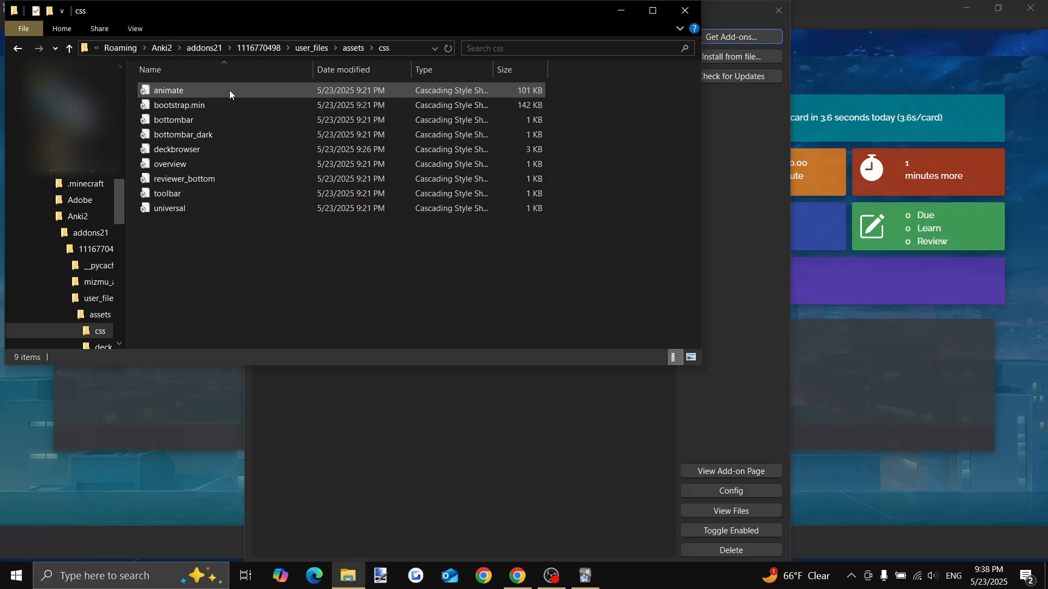
{"action": "double_click", "coordinate": [223, 147]}
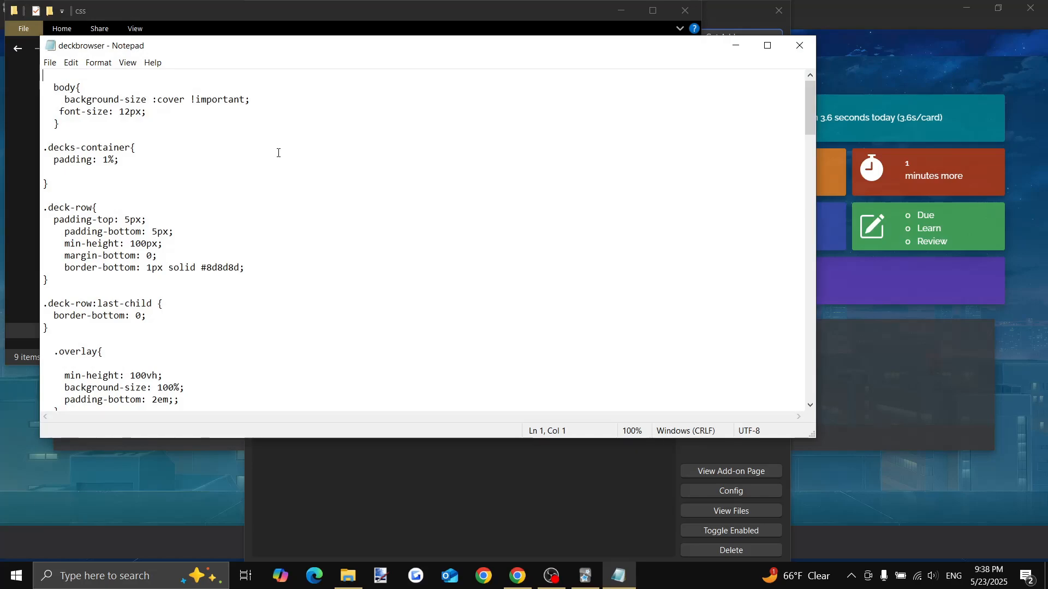
Set the .current background-color at the end of deckbrowser to rgba(231, 231, 231, 0.3), then save and close the file
{"action": "scroll", "coordinate": [278, 155], "scroll_direction": "down", "scroll_amount": 15}
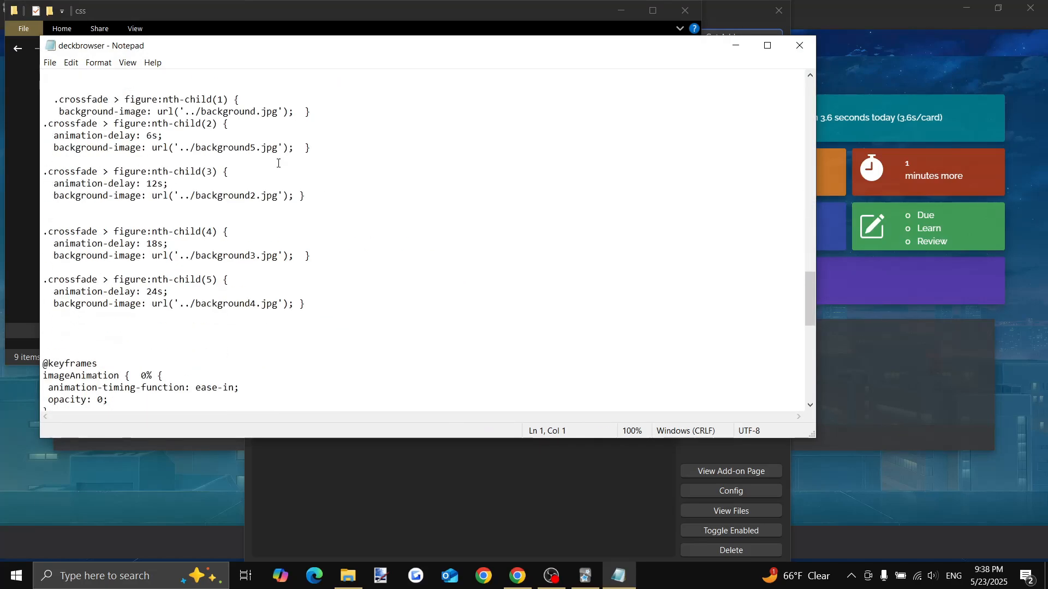
{"action": "scroll", "coordinate": [279, 164], "scroll_direction": "down", "scroll_amount": 12}
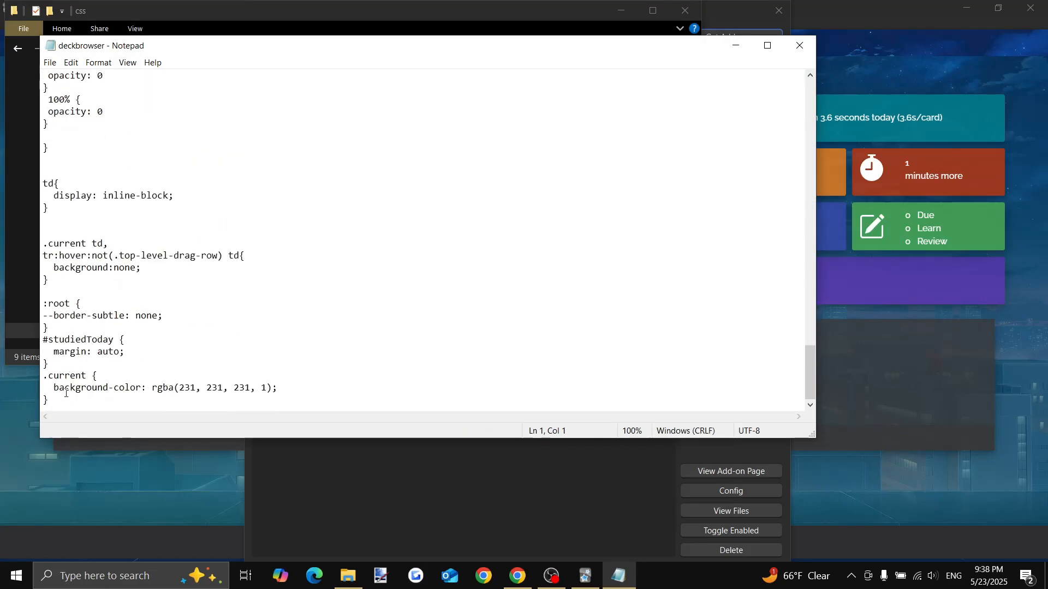
{"action": "left_click", "coordinate": [267, 386]}
{"action": "key", "text": "BackSpace"}
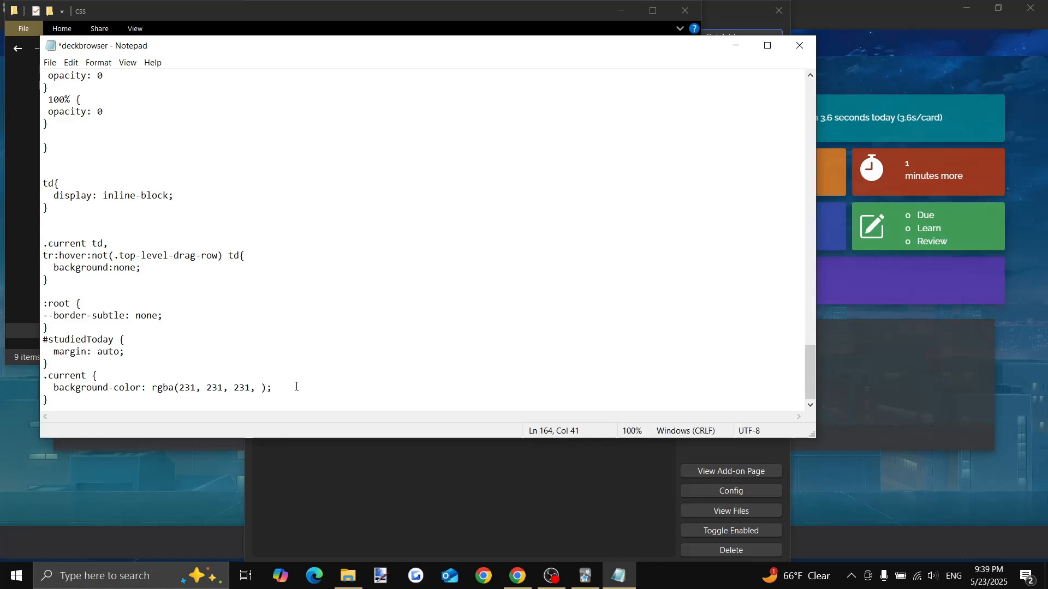
{"action": "type", "text": "0.3"}
{"action": "left_click", "coordinate": [47, 65]}
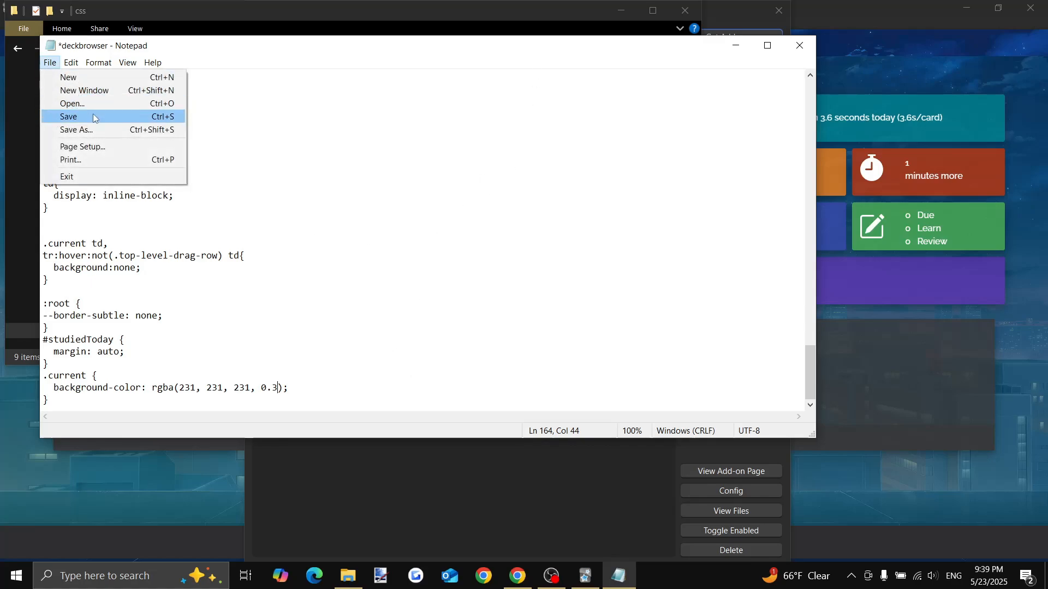
{"action": "left_click", "coordinate": [68, 117]}
{"action": "left_click", "coordinate": [794, 45]}
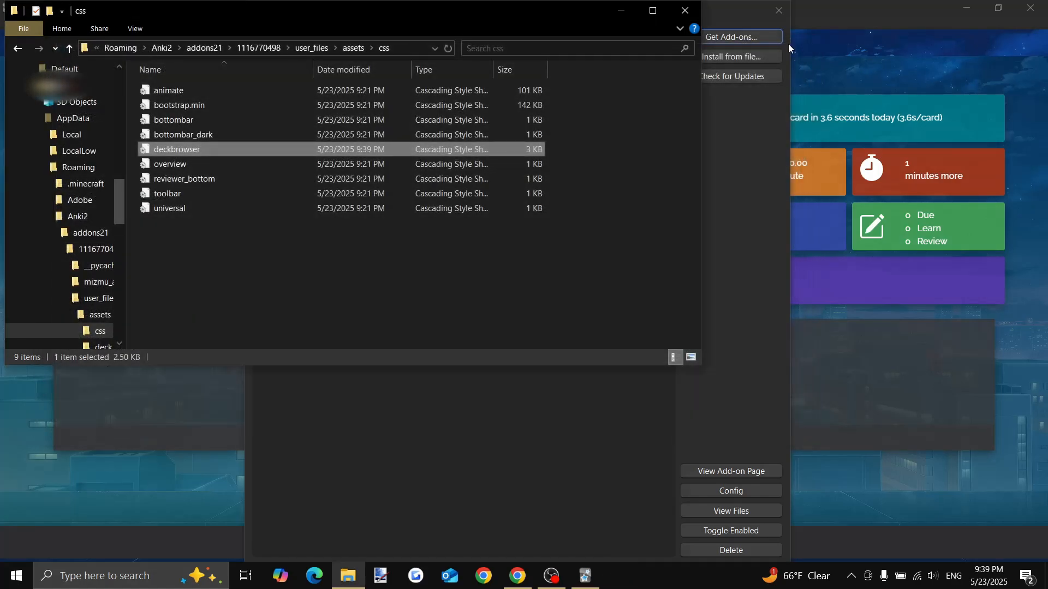
Close the css folder and the Add-ons window, then restart Anki to apply the edited theme files
{"action": "left_click", "coordinate": [689, 12]}
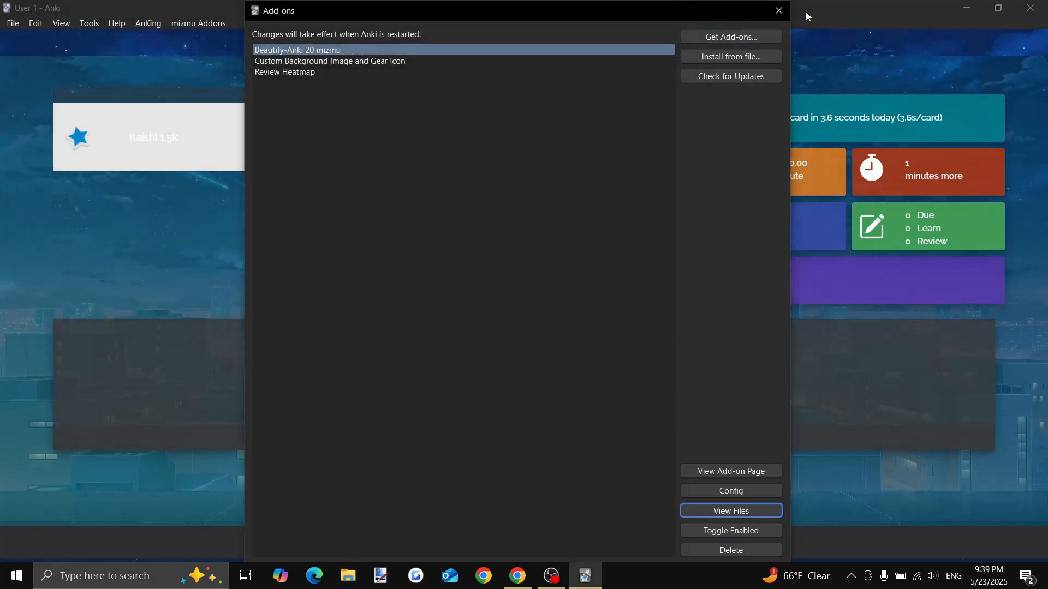
{"action": "left_click", "coordinate": [779, 10]}
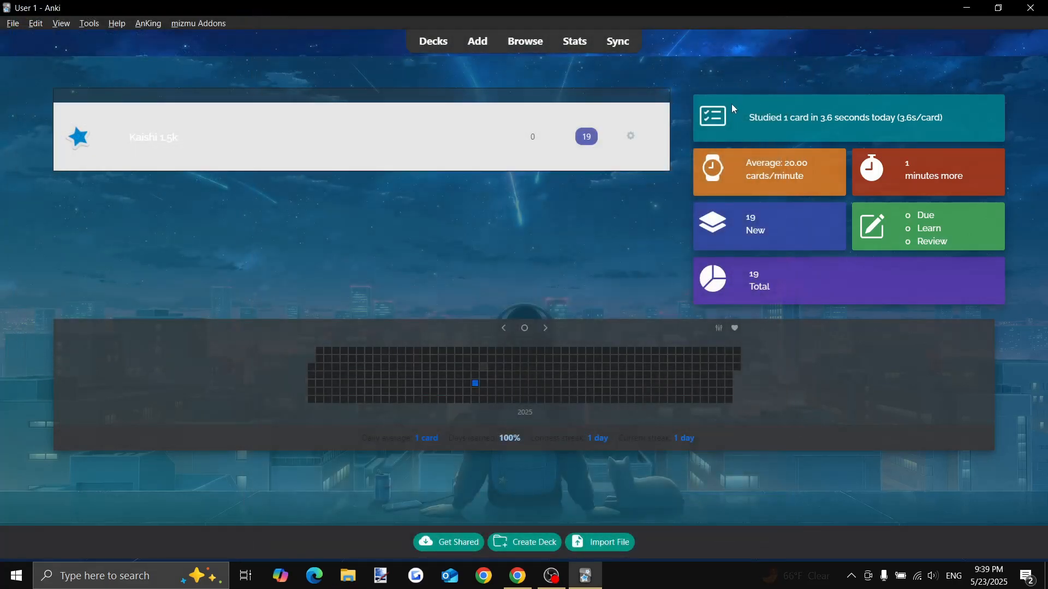
{"action": "left_click", "coordinate": [1037, 8]}
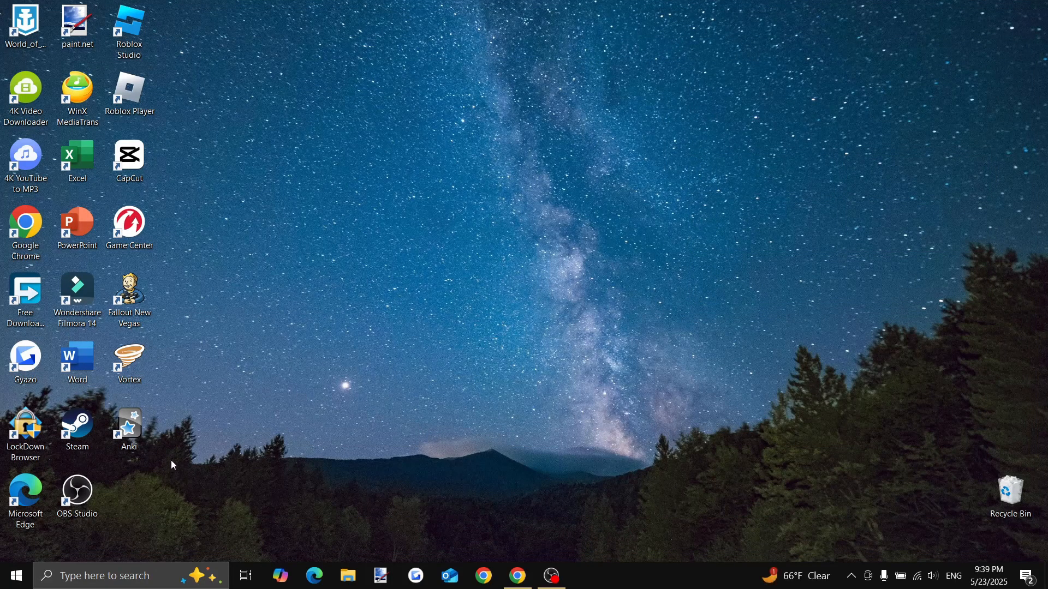
{"action": "double_click", "coordinate": [140, 427]}
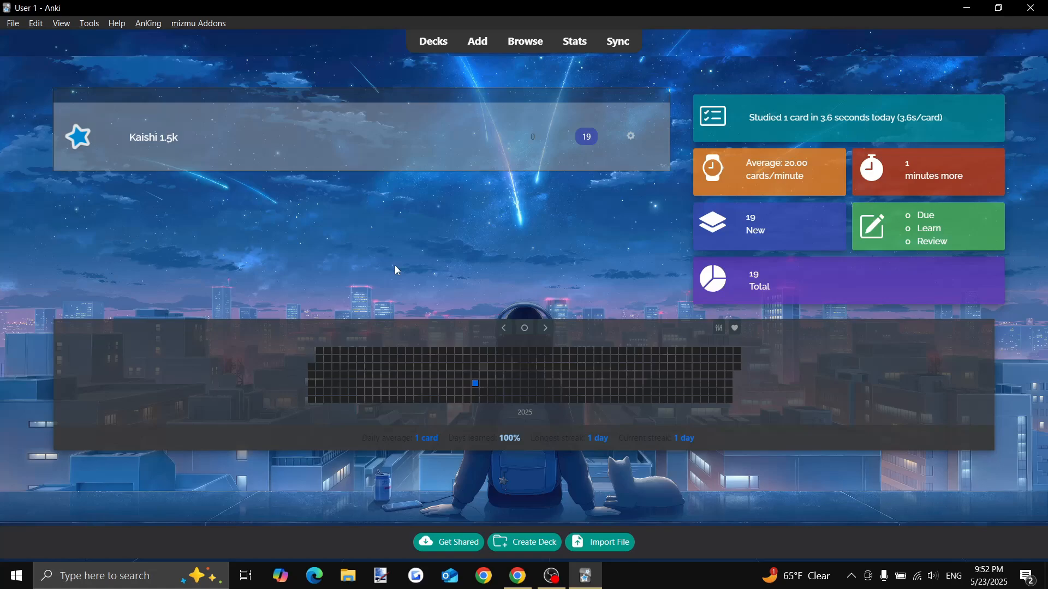
Switch to Chrome and open the Modern Sport Demo font page on 1001fonts.com
{"action": "left_click", "coordinate": [512, 582]}
{"action": "left_click", "coordinate": [831, 13]}
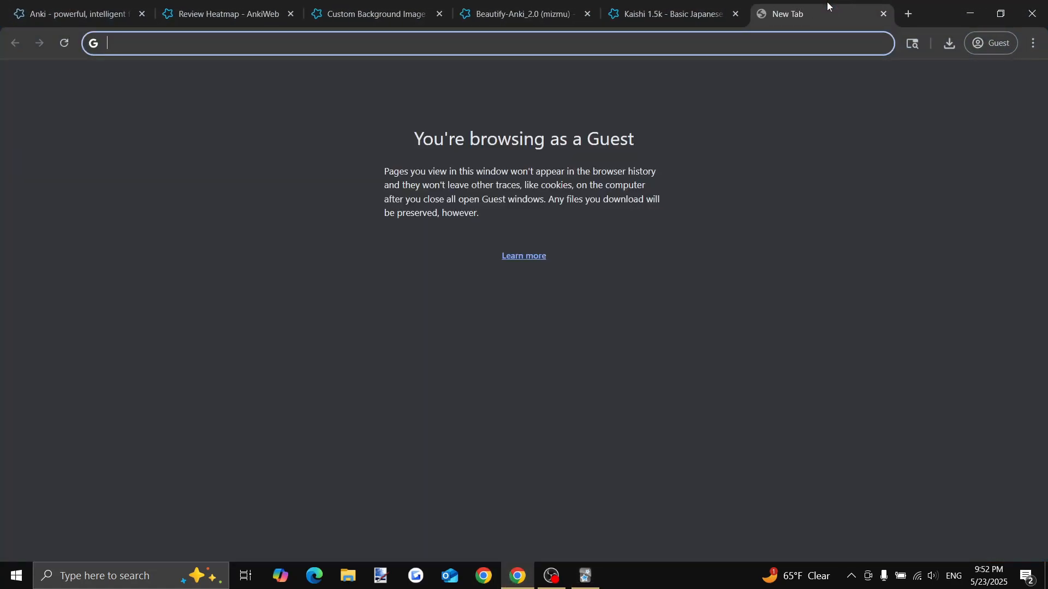
{"action": "left_click", "coordinate": [252, 208]}
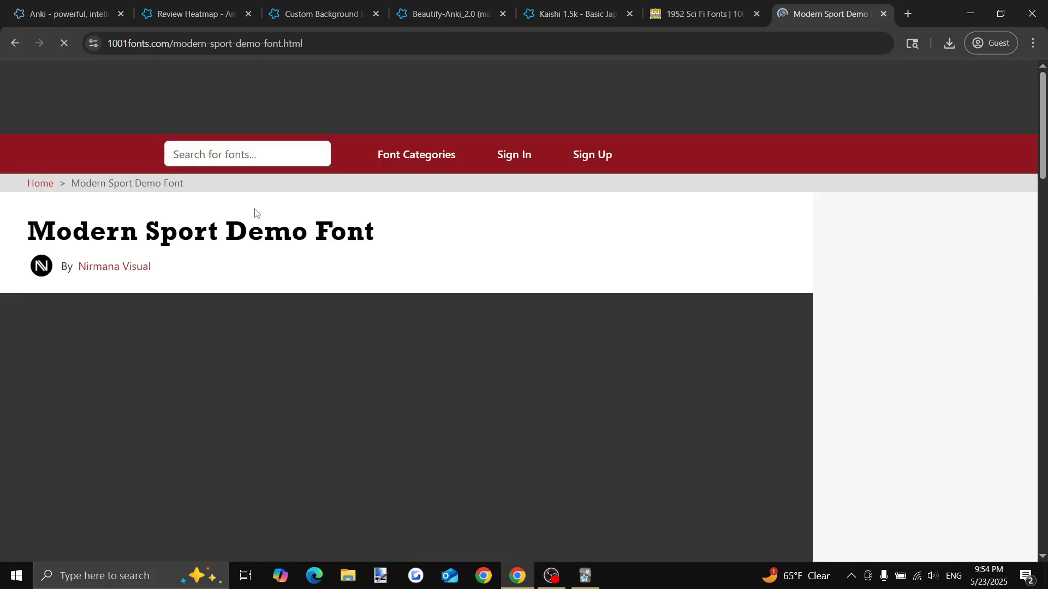
Examine the Modern Sport Demo font page, including its preview, download options, description and license terms
{"action": "scroll", "coordinate": [686, 266], "scroll_direction": "down", "scroll_amount": 5}
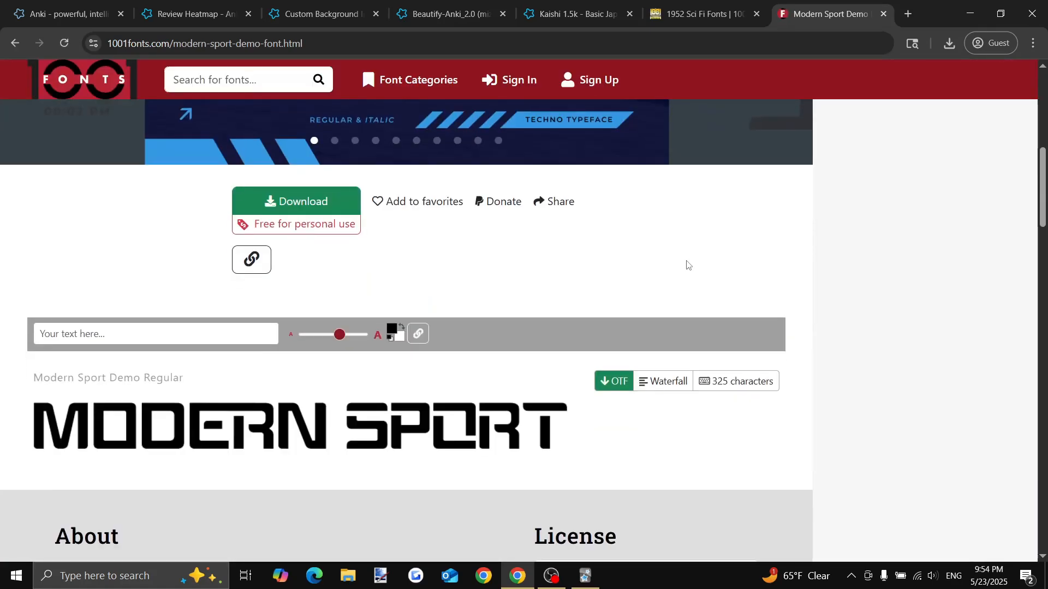
{"action": "scroll", "coordinate": [683, 267], "scroll_direction": "up", "scroll_amount": 8}
{"action": "scroll", "coordinate": [682, 266], "scroll_direction": "down", "scroll_amount": 4}
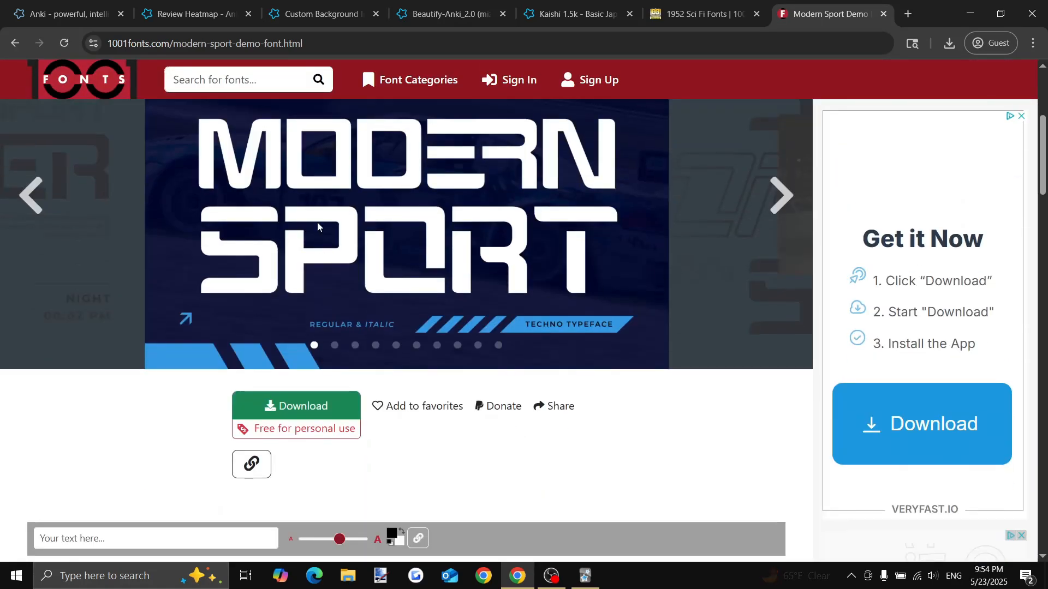
{"action": "scroll", "coordinate": [340, 152], "scroll_direction": "up", "scroll_amount": 4}
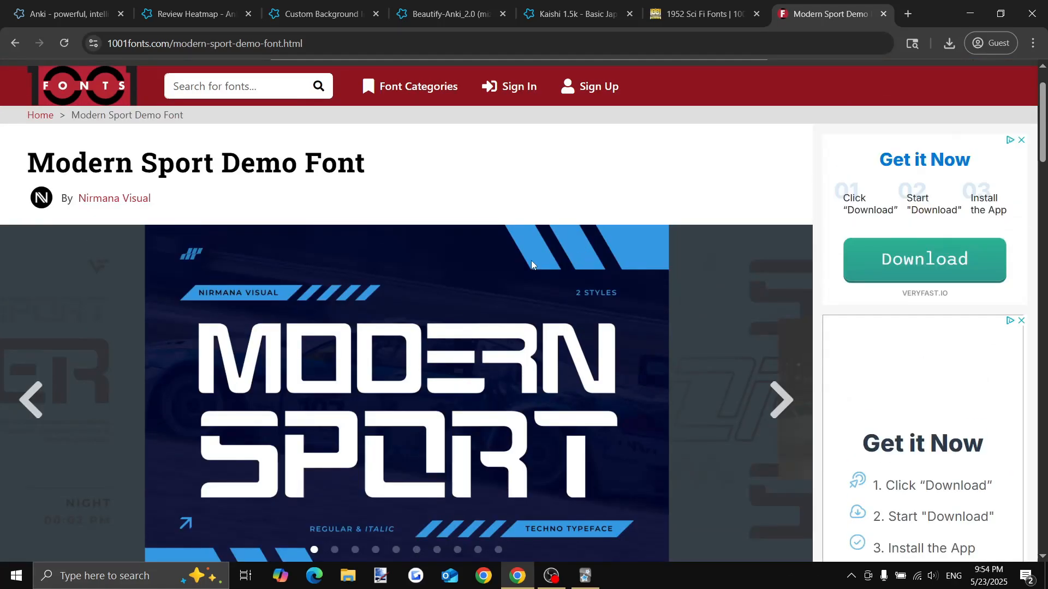
{"action": "scroll", "coordinate": [604, 267], "scroll_direction": "down", "scroll_amount": 6}
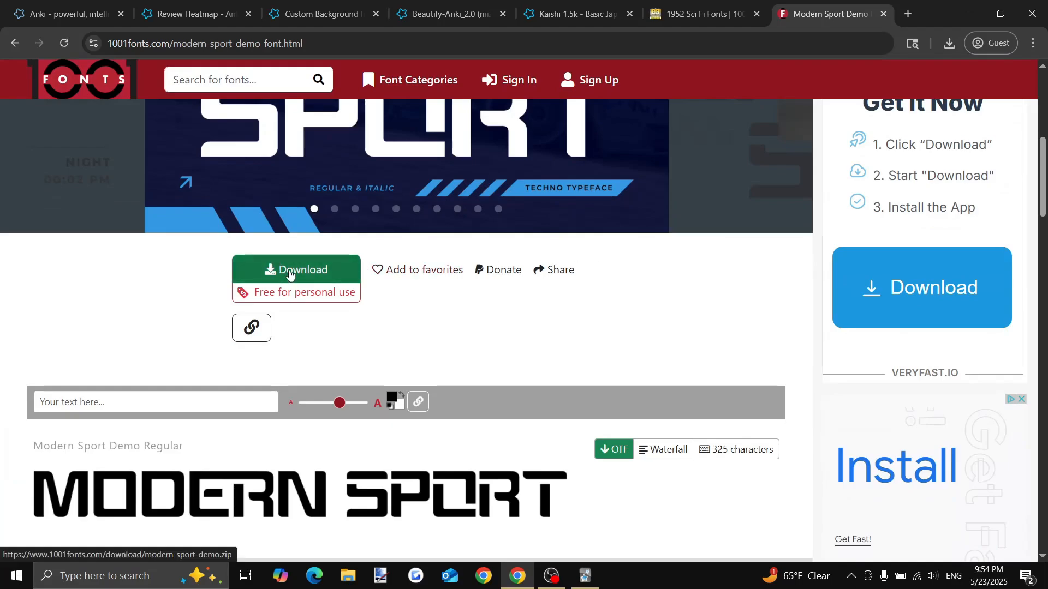
{"action": "scroll", "coordinate": [295, 271], "scroll_direction": "down", "scroll_amount": 5}
{"action": "scroll", "coordinate": [562, 315], "scroll_direction": "up", "scroll_amount": 11}
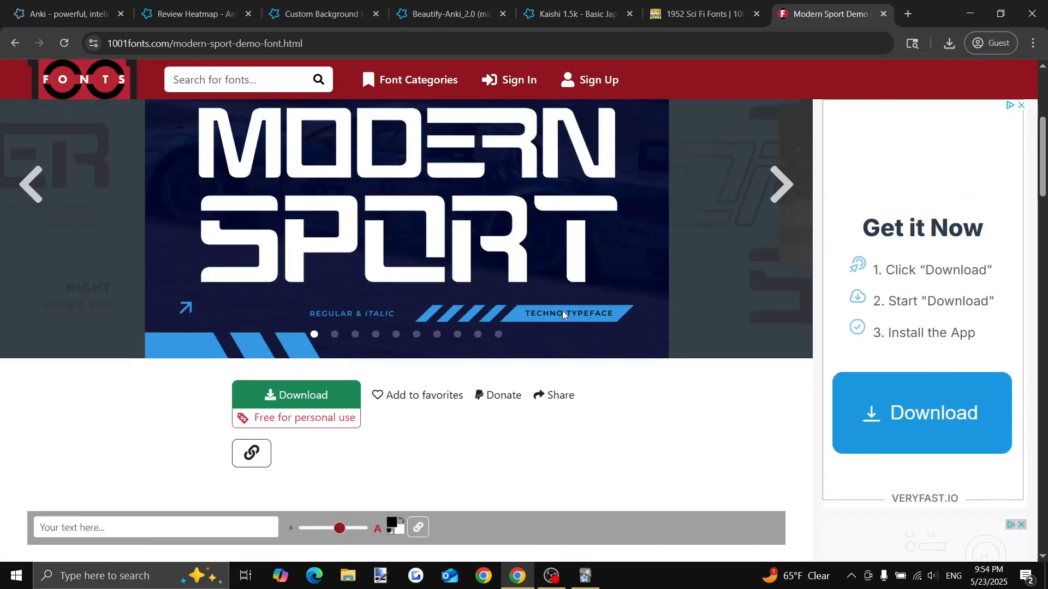
{"action": "scroll", "coordinate": [598, 326], "scroll_direction": "up", "scroll_amount": 3}
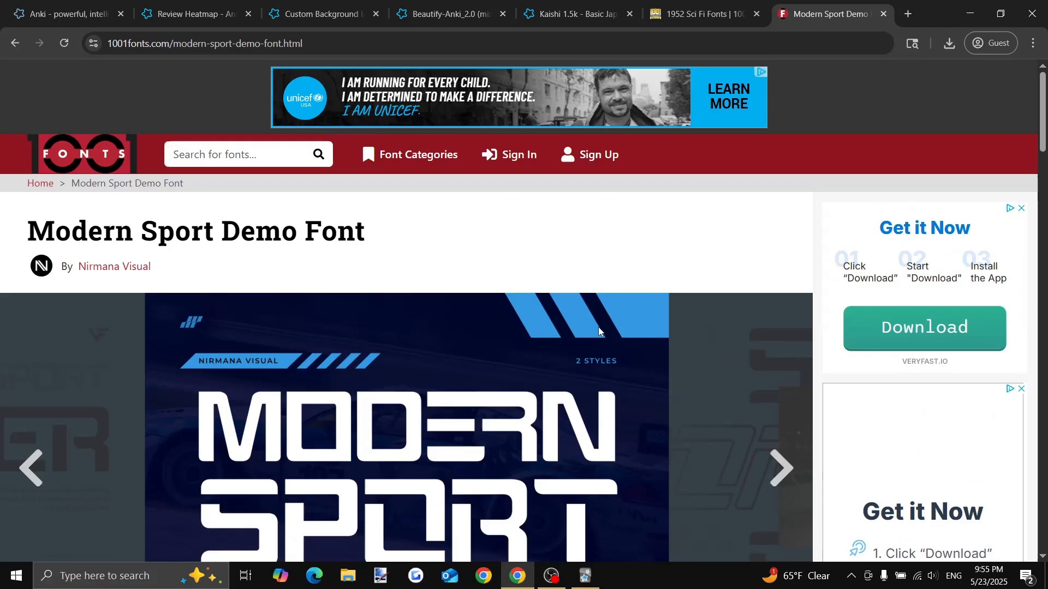
{"action": "scroll", "coordinate": [598, 330], "scroll_direction": "down", "scroll_amount": 10}
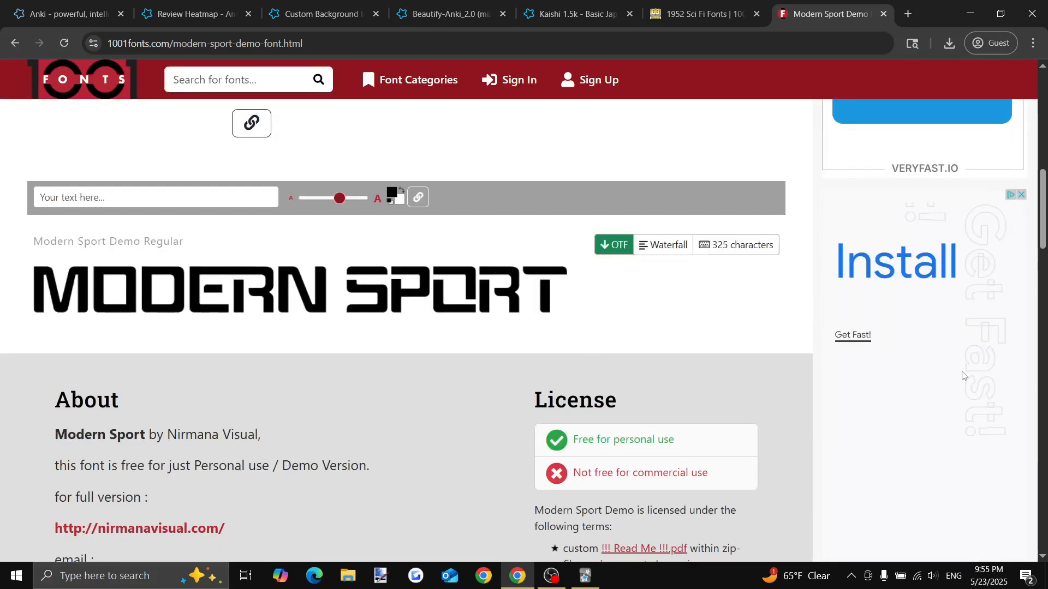
{"action": "scroll", "coordinate": [562, 337], "scroll_direction": "down", "scroll_amount": 6}
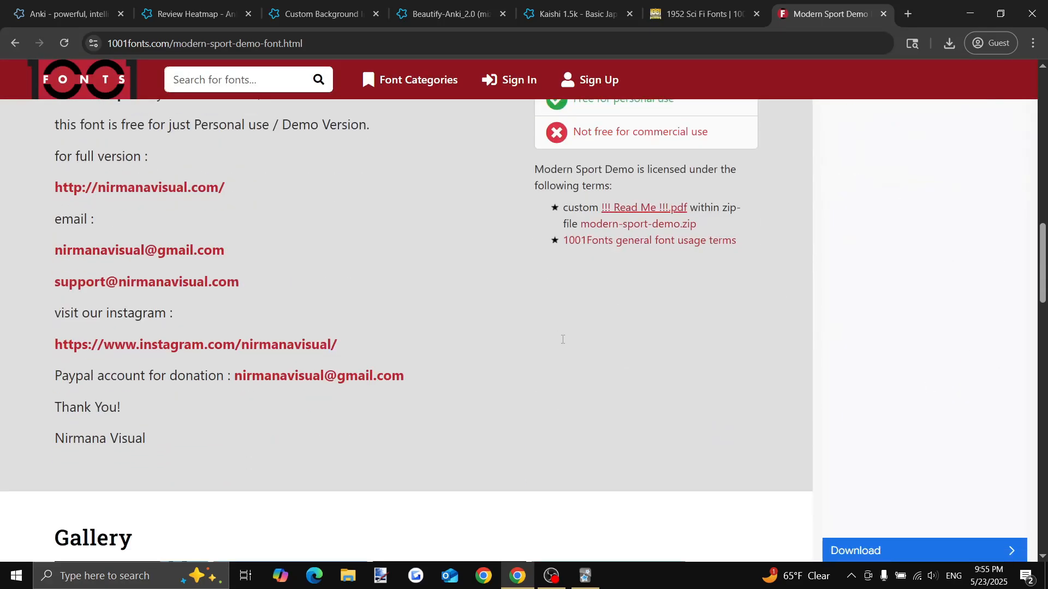
{"action": "scroll", "coordinate": [566, 341], "scroll_direction": "down", "scroll_amount": 7}
Download the Modern Sport Demo font archive as modern-sport-demo into the Downloads folder and minimize the browser
{"action": "scroll", "coordinate": [566, 341], "scroll_direction": "up", "scroll_amount": 15}
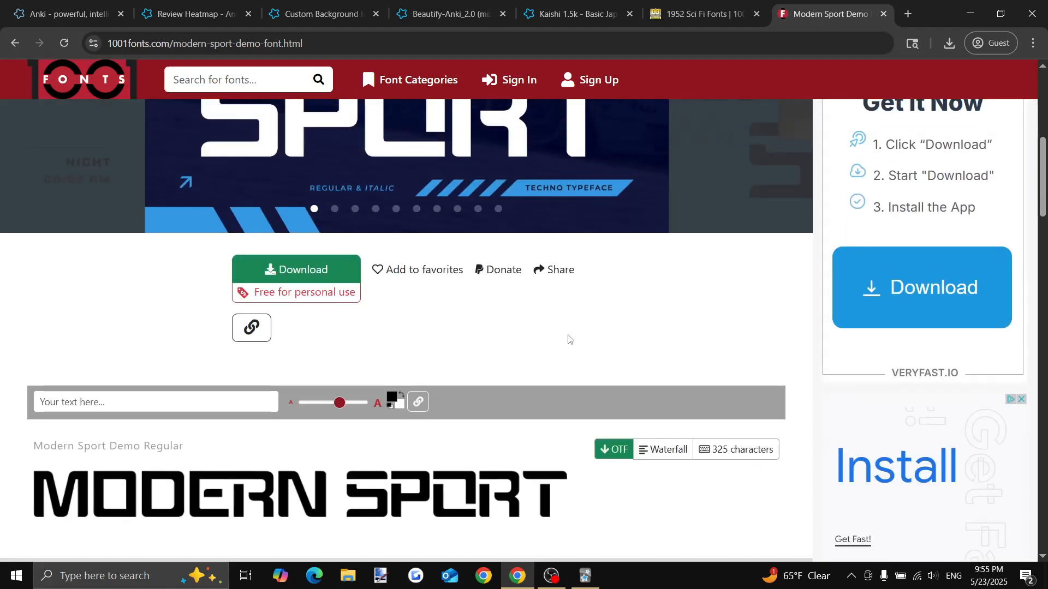
{"action": "left_click", "coordinate": [299, 275]}
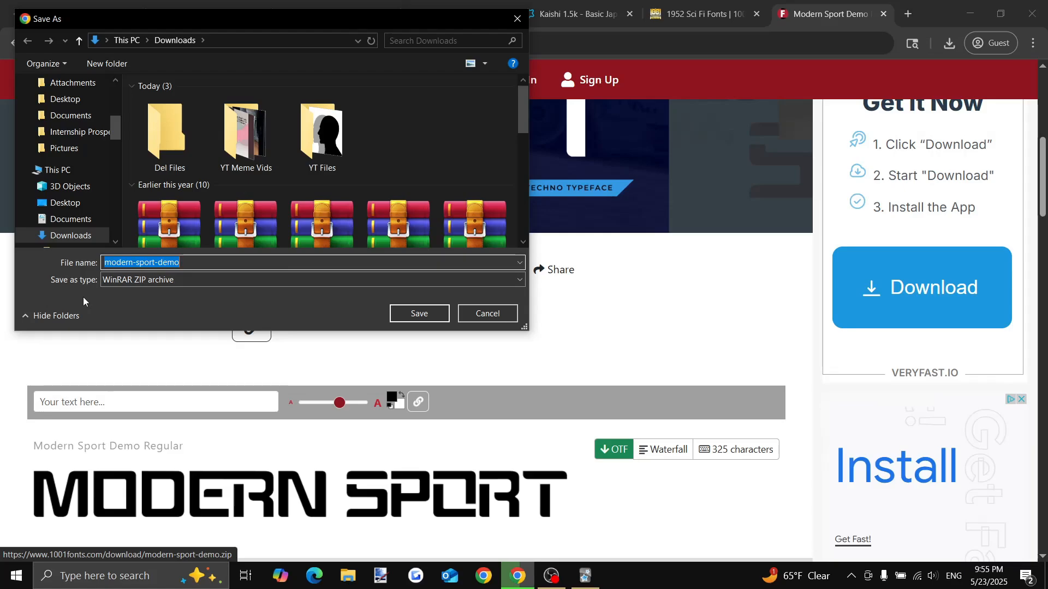
{"action": "scroll", "coordinate": [222, 186], "scroll_direction": "down", "scroll_amount": 3}
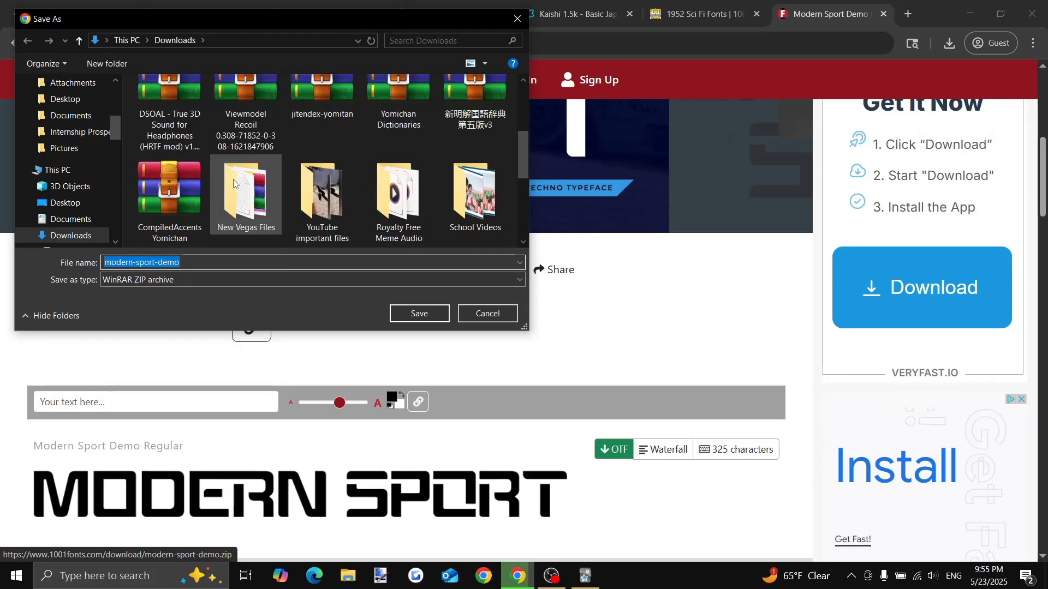
{"action": "scroll", "coordinate": [283, 196], "scroll_direction": "up", "scroll_amount": 5}
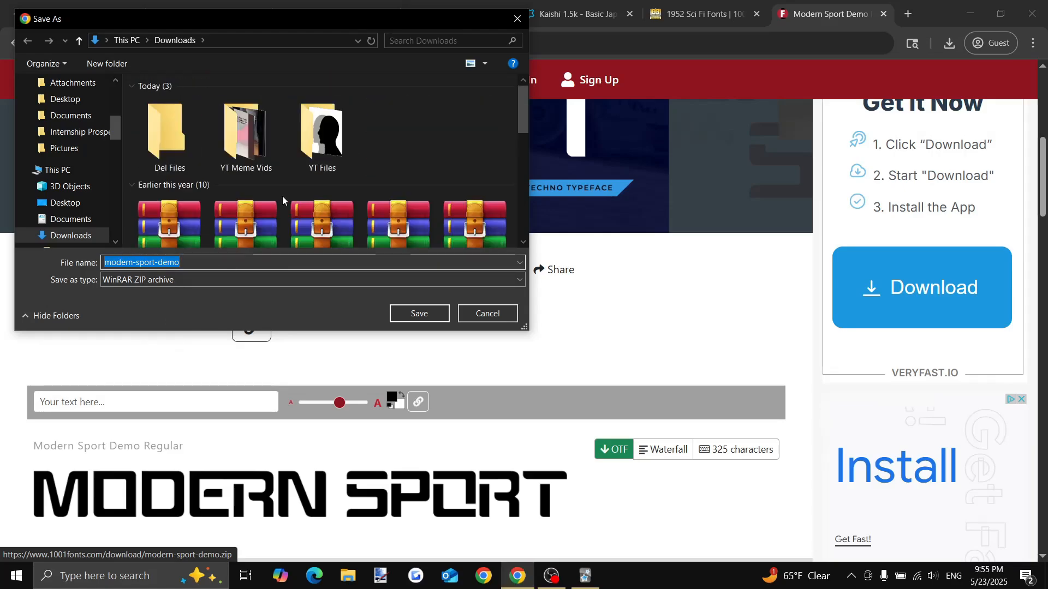
{"action": "left_click", "coordinate": [415, 314]}
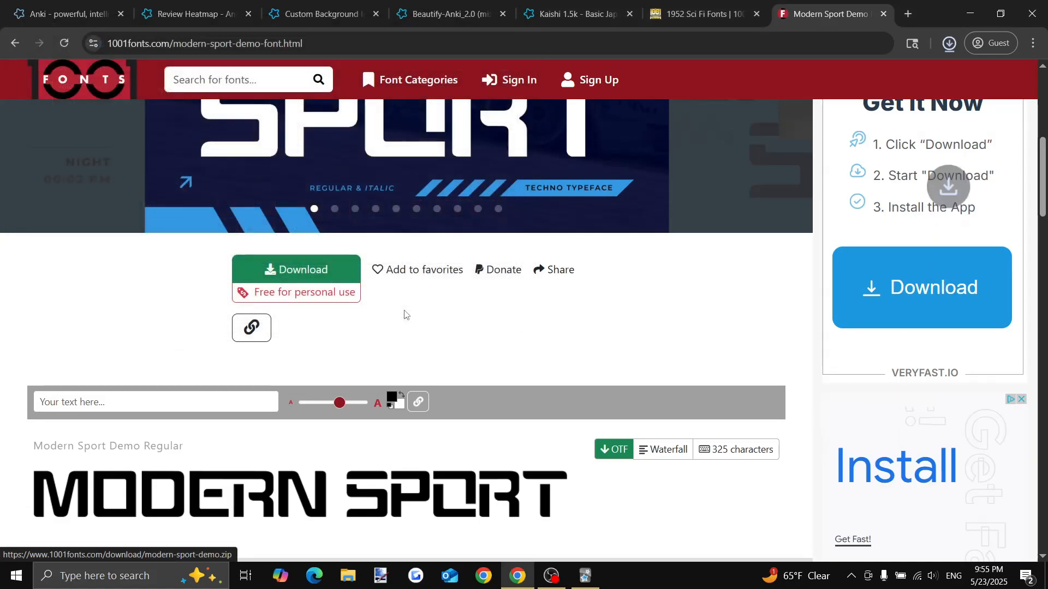
{"action": "left_click", "coordinate": [961, 12]}
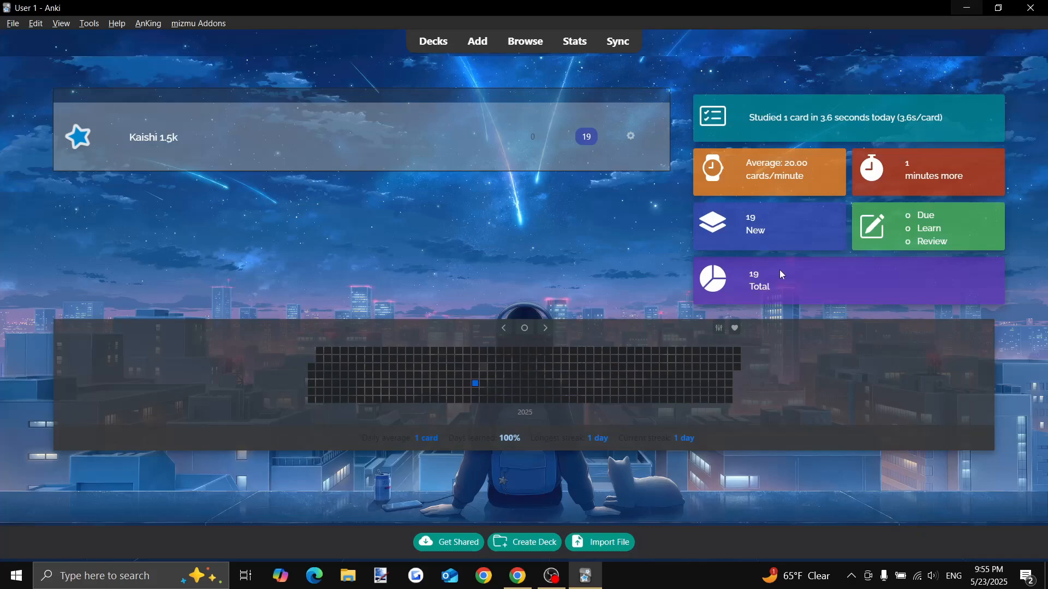
Extract the modern-sport-demo archive directly into the Downloads folder and select the ModernSportDemo-Regular font file
{"action": "left_click", "coordinate": [339, 580]}
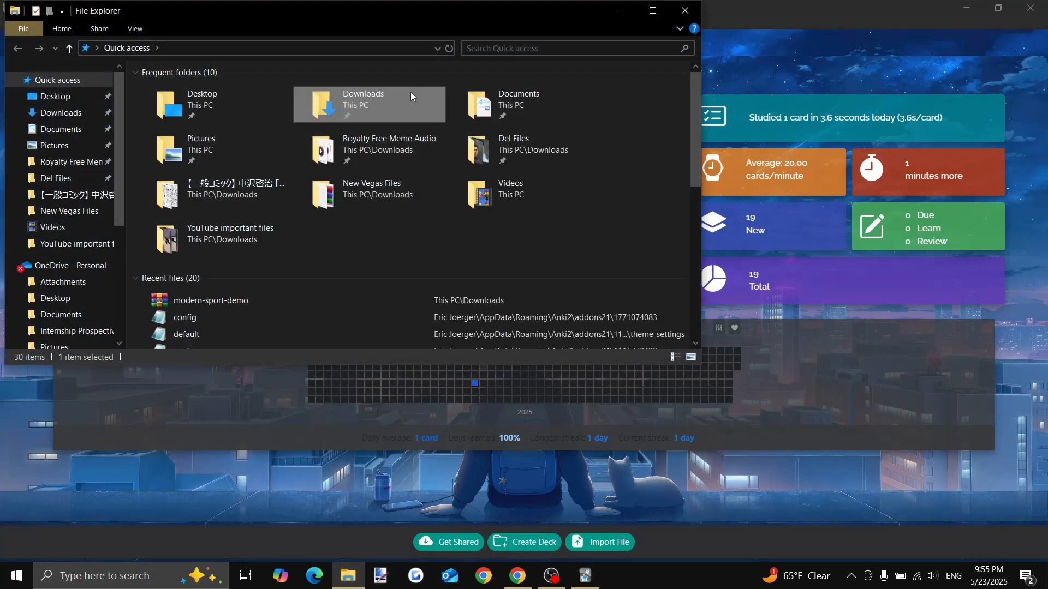
{"action": "double_click", "coordinate": [411, 96]}
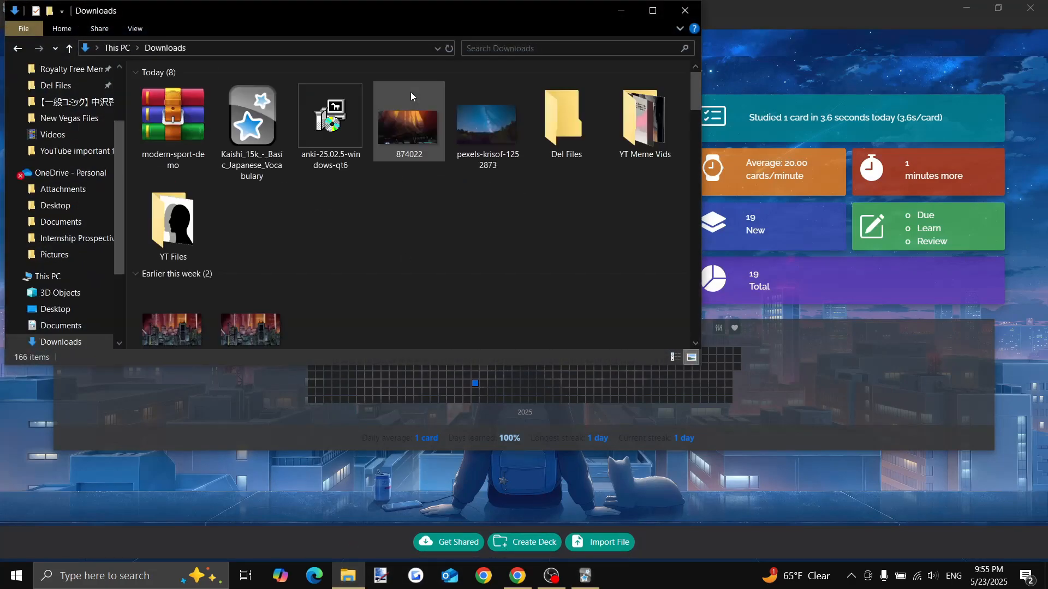
{"action": "left_click", "coordinate": [189, 127]}
{"action": "right_click", "coordinate": [188, 127]}
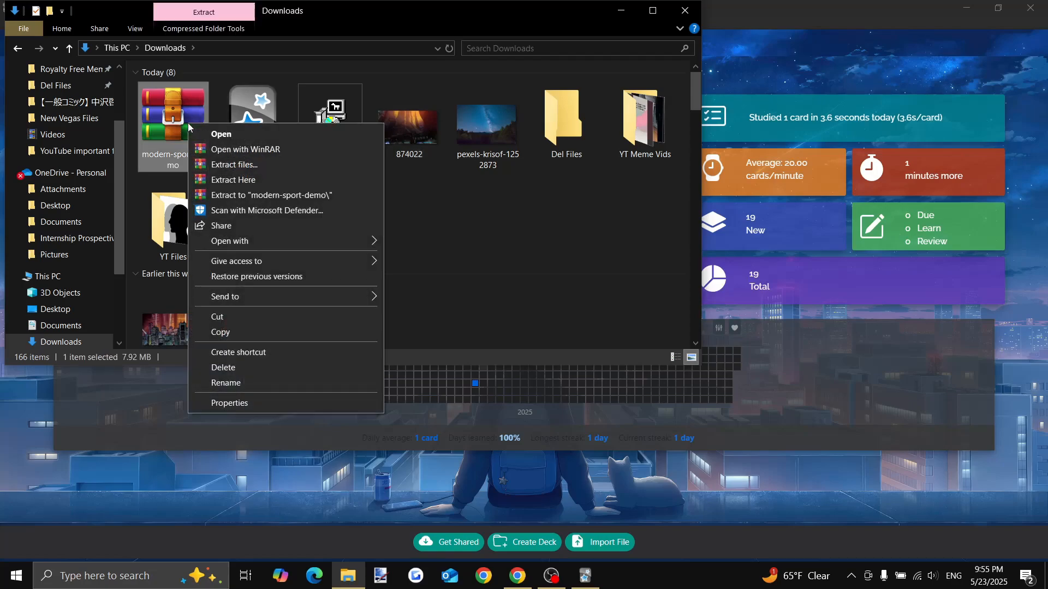
{"action": "left_click", "coordinate": [252, 179]}
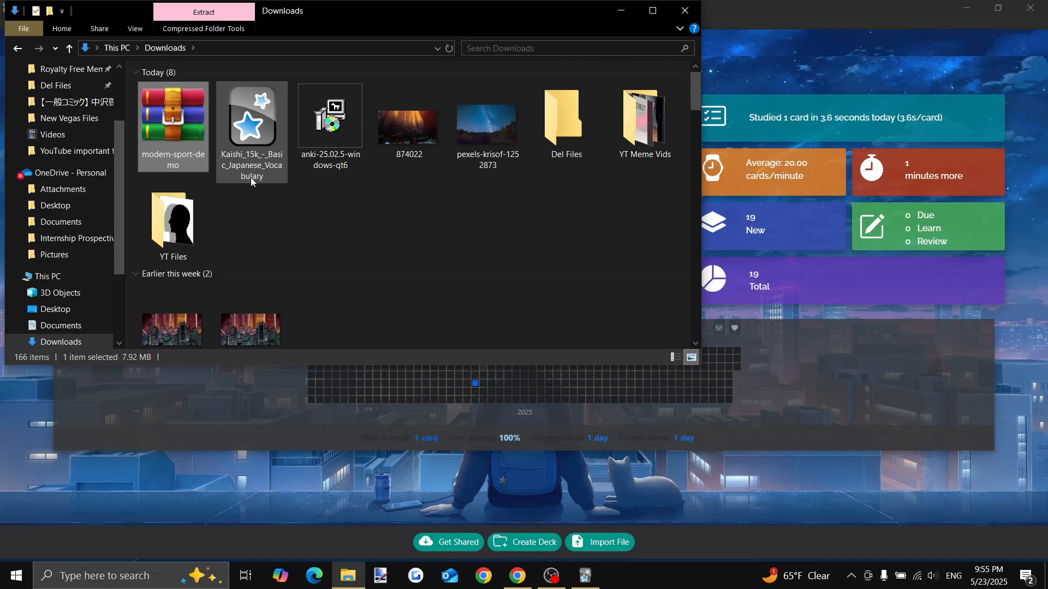
{"action": "scroll", "coordinate": [355, 267], "scroll_direction": "down", "scroll_amount": 5}
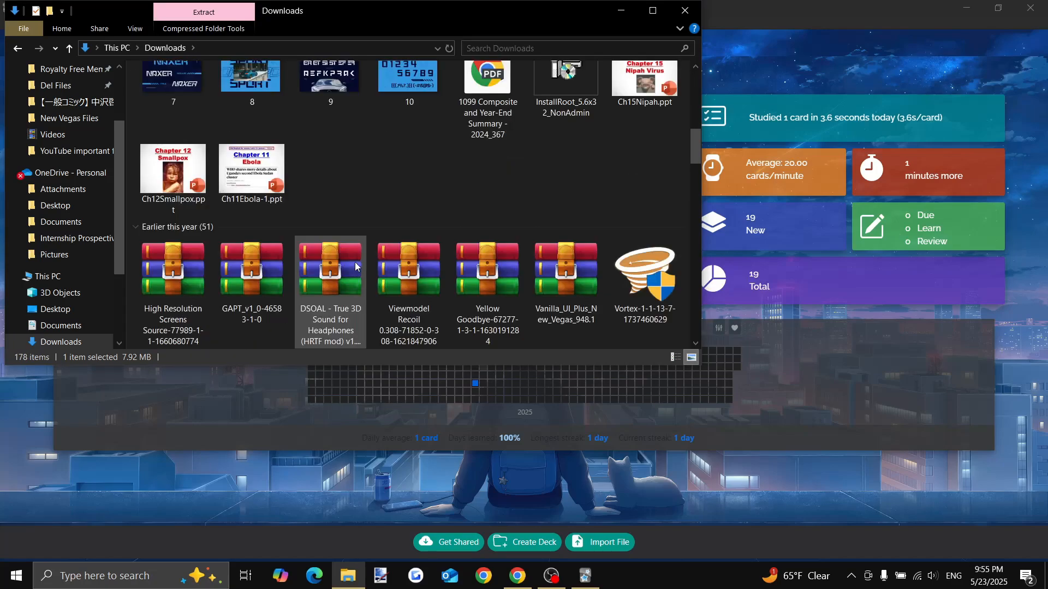
{"action": "scroll", "coordinate": [355, 267], "scroll_direction": "up", "scroll_amount": 2}
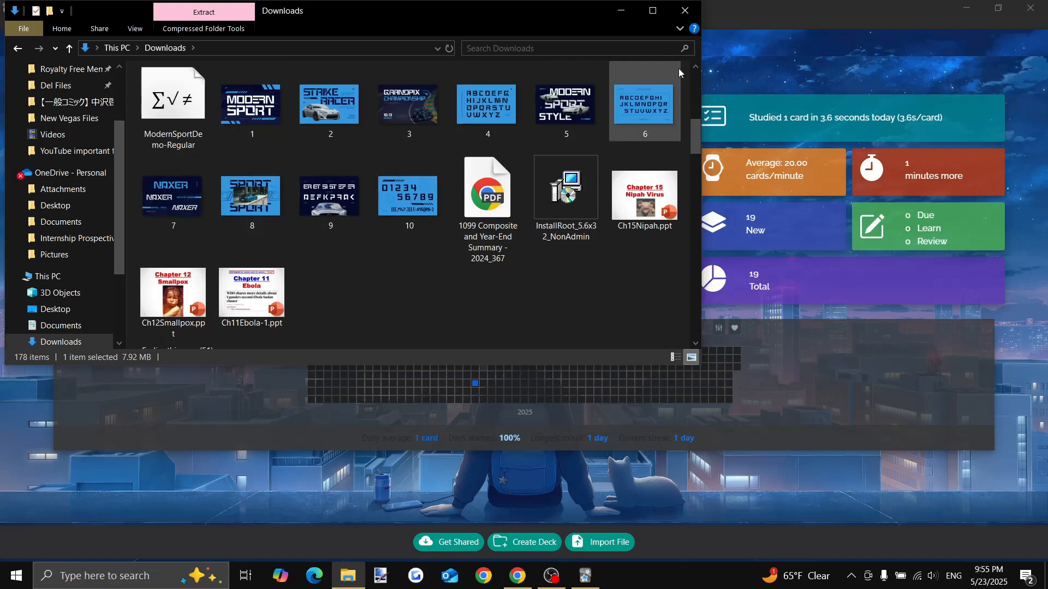
{"action": "left_click", "coordinate": [181, 112]}
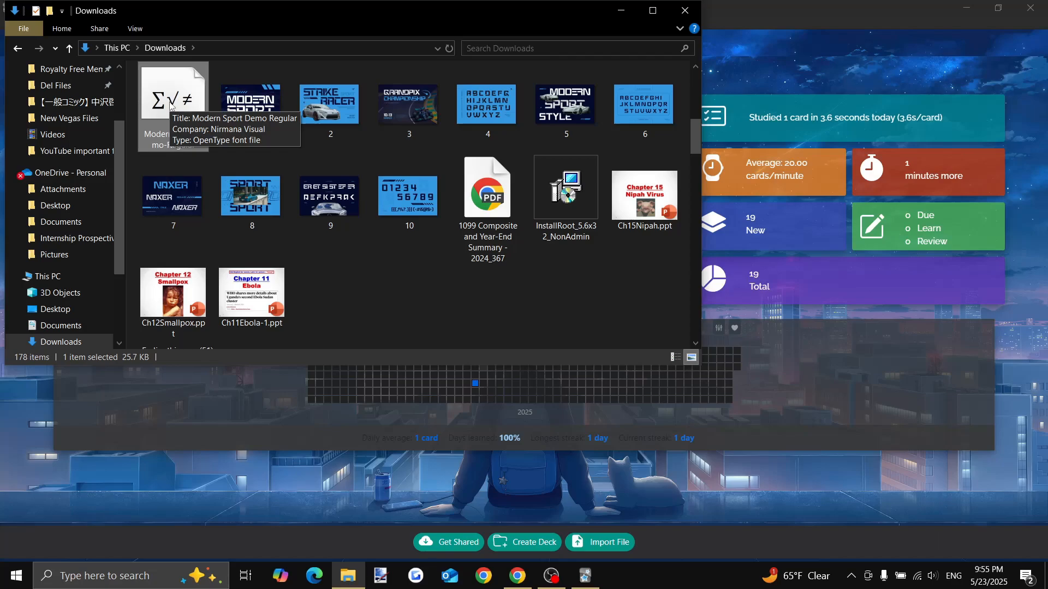
Return to Anki and open the Beautify-Anki add-on's fonts folder inside user_files and assets
{"action": "left_click", "coordinate": [785, 41]}
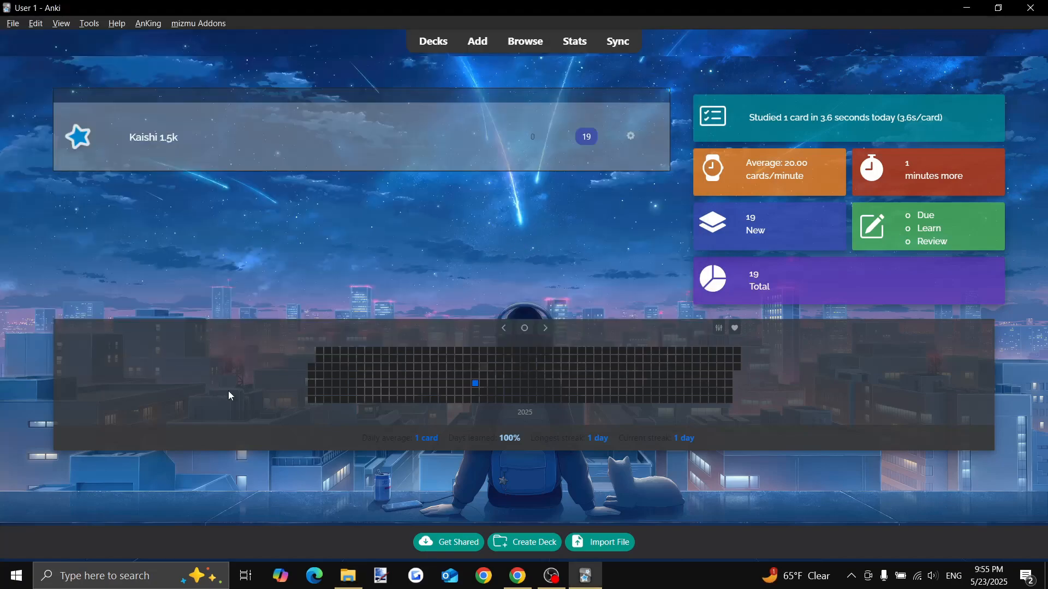
{"action": "left_click", "coordinate": [92, 23]}
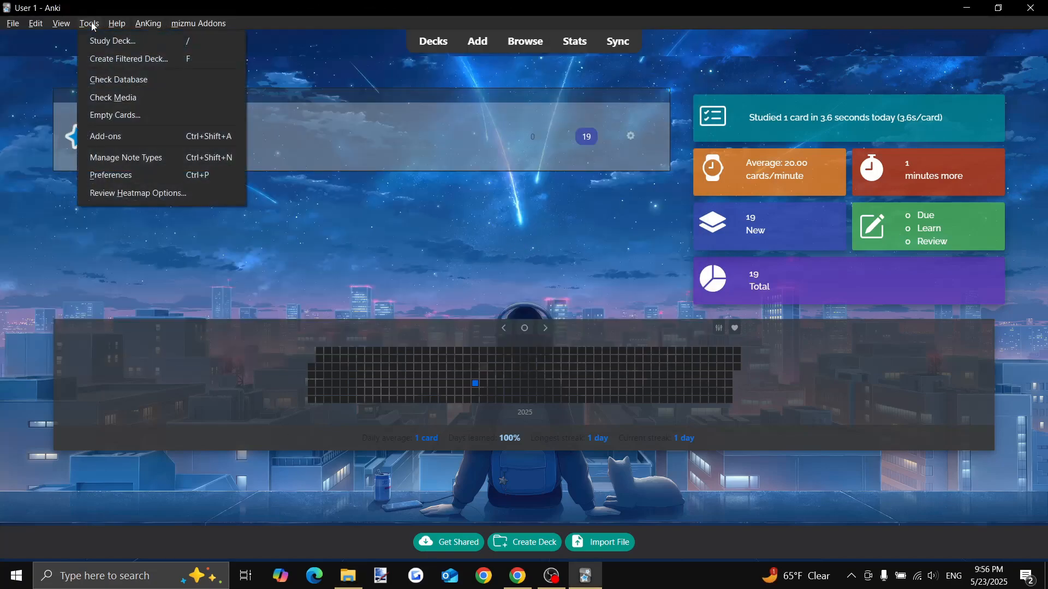
{"action": "left_click", "coordinate": [109, 137]}
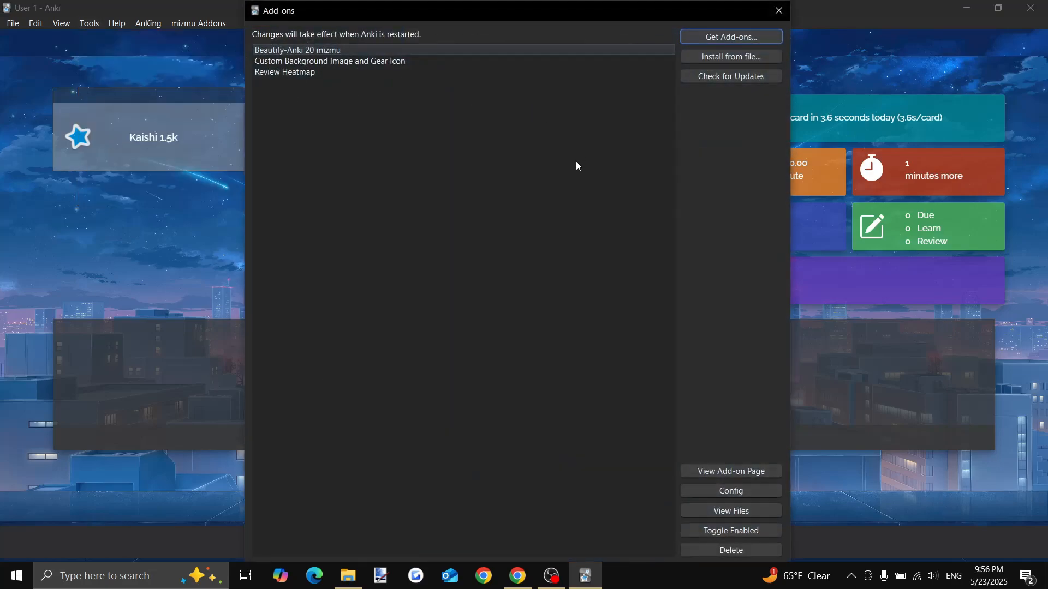
{"action": "left_click", "coordinate": [326, 52]}
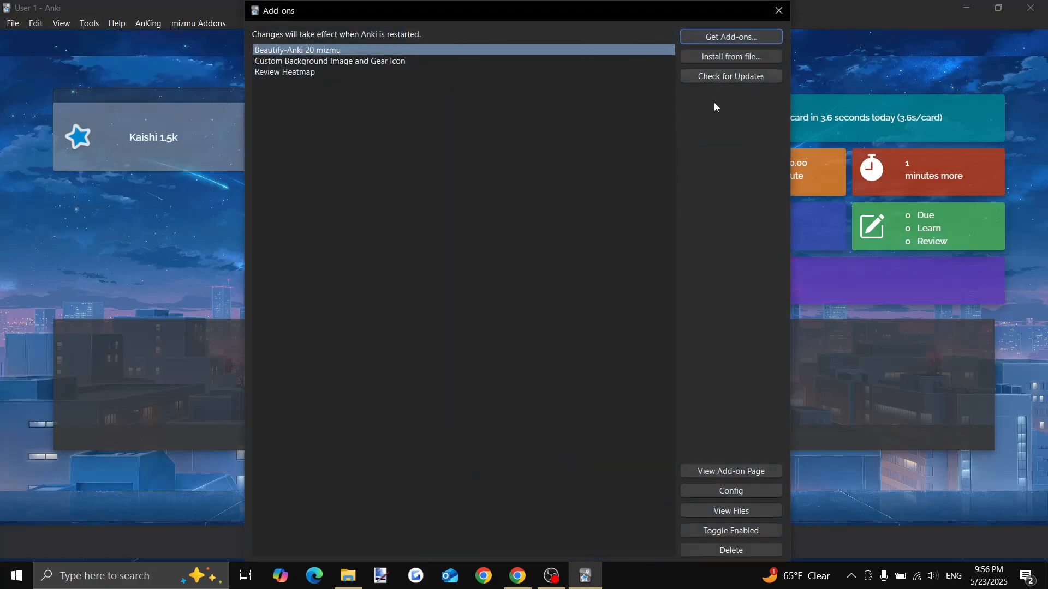
{"action": "left_click", "coordinate": [734, 511]}
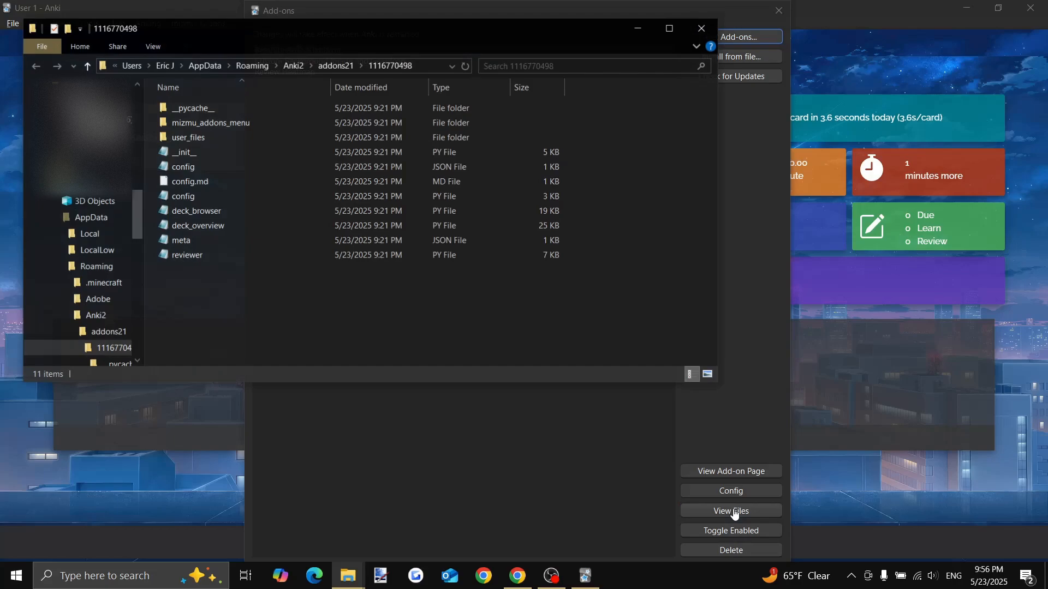
{"action": "double_click", "coordinate": [253, 137]}
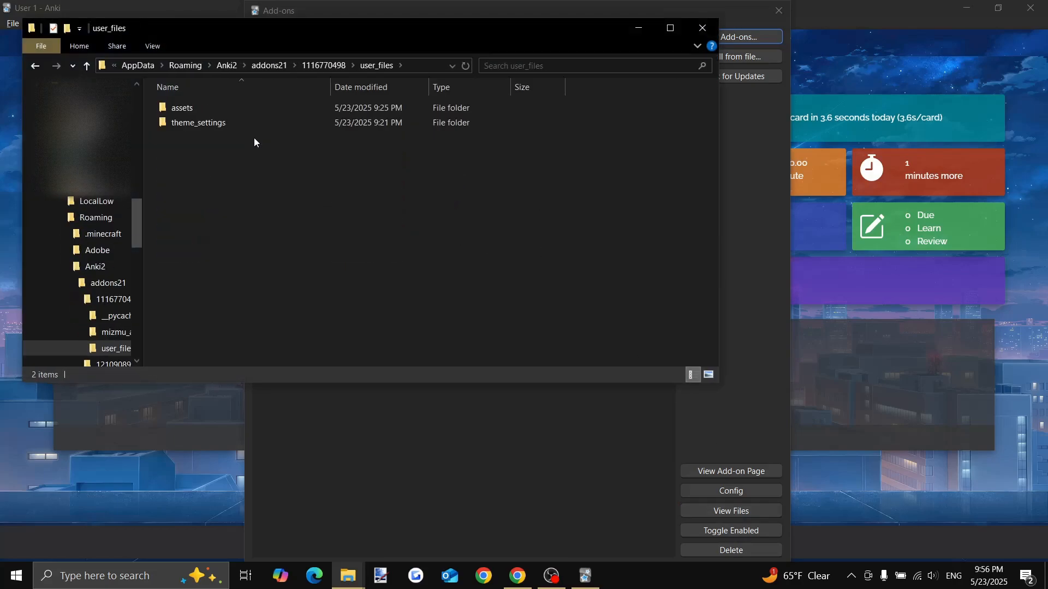
{"action": "double_click", "coordinate": [223, 107]}
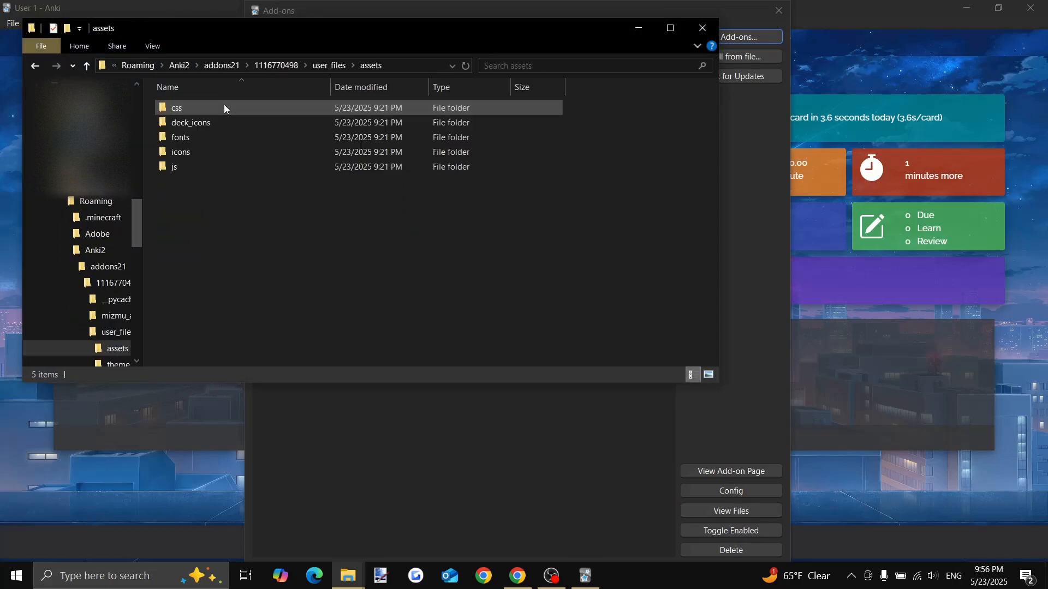
{"action": "double_click", "coordinate": [211, 137]}
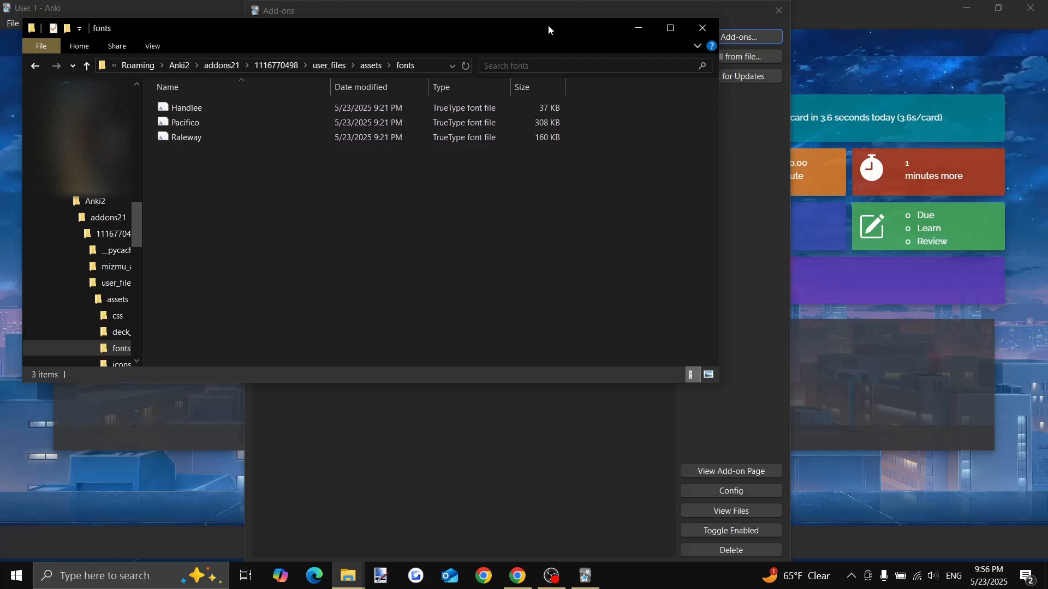
Arrange the Downloads and fonts folder windows side by side and move ModernSportDemo-Regular into the add-on's fonts folder
{"action": "left_click_drag", "start_coordinate": [548, 25], "coordinate": [723, 66]}
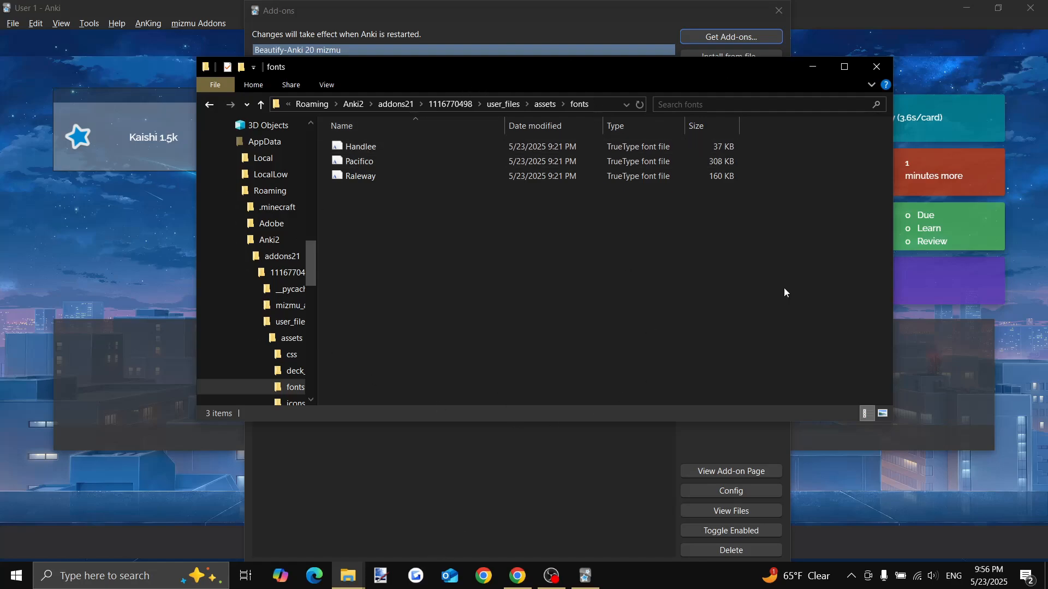
{"action": "left_click", "coordinate": [876, 66]}
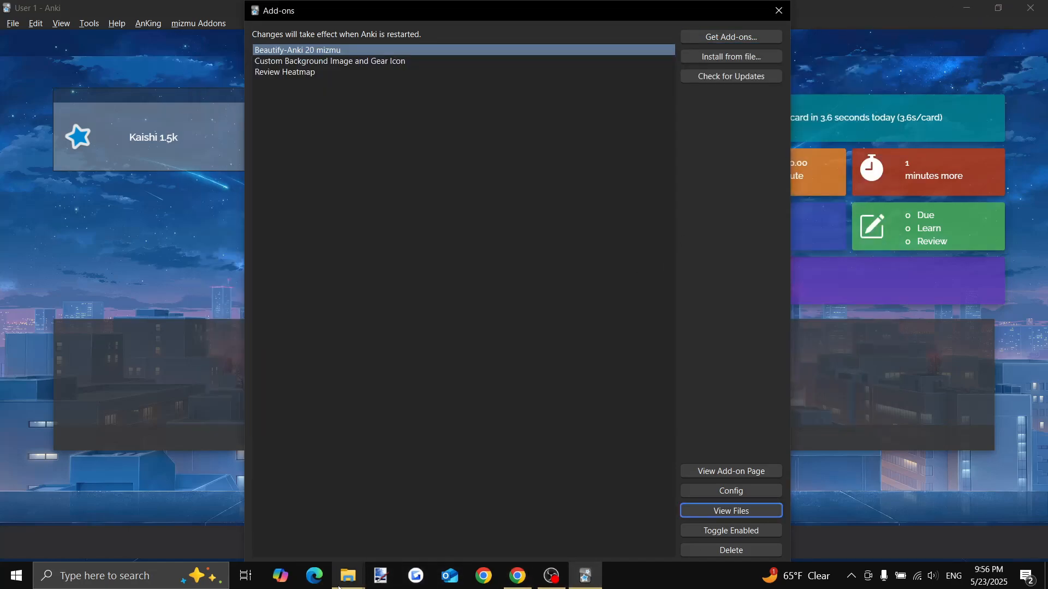
{"action": "mouse_move", "coordinate": [338, 588]}
{"action": "left_click", "coordinate": [306, 480]}
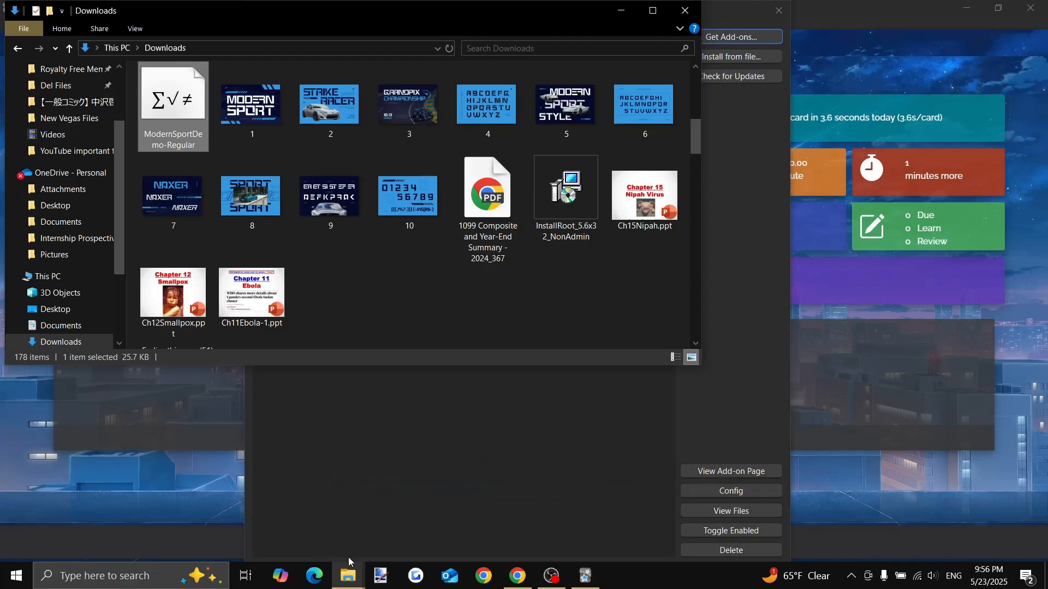
{"action": "mouse_move", "coordinate": [350, 565]}
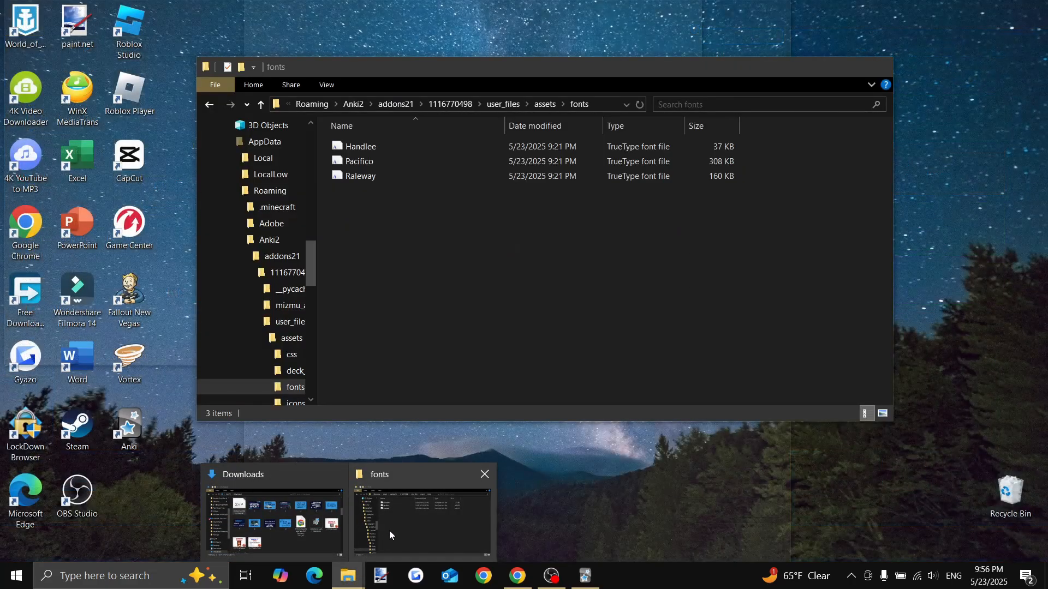
{"action": "left_click", "coordinate": [389, 530]}
{"action": "left_click_drag", "start_coordinate": [466, 74], "coordinate": [714, 93]}
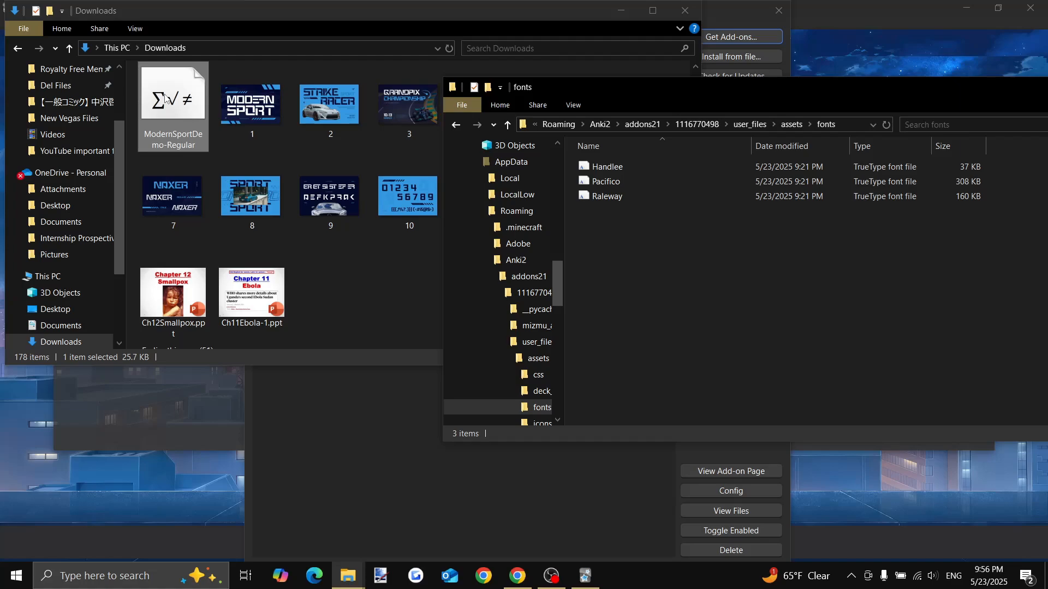
{"action": "left_click_drag", "start_coordinate": [165, 98], "coordinate": [663, 272]}
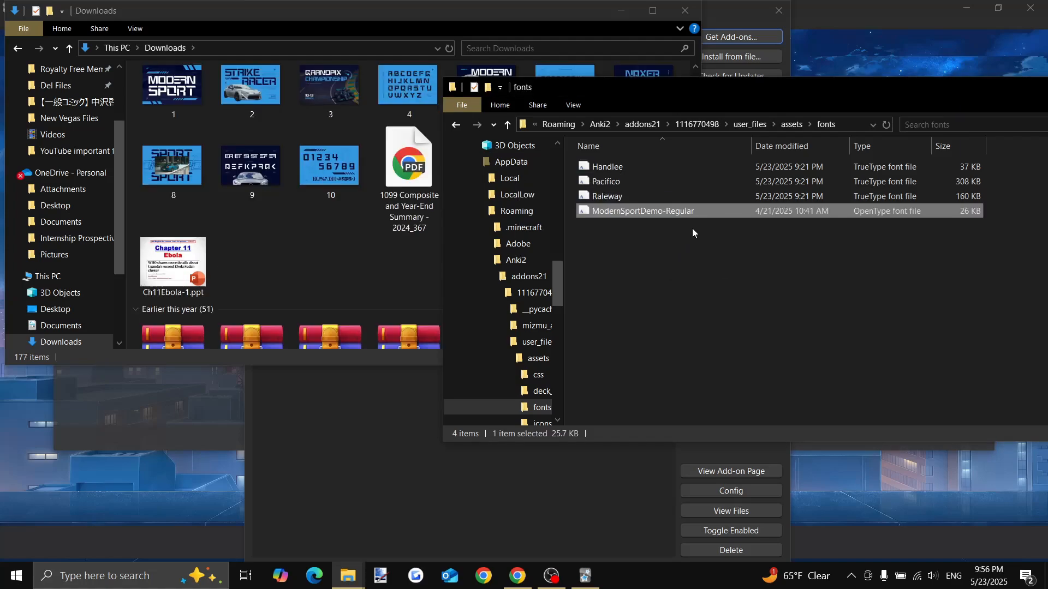
Check the file type and extension of ModernSportDemo-Regular in its properties, then close them
{"action": "right_click", "coordinate": [719, 209]}
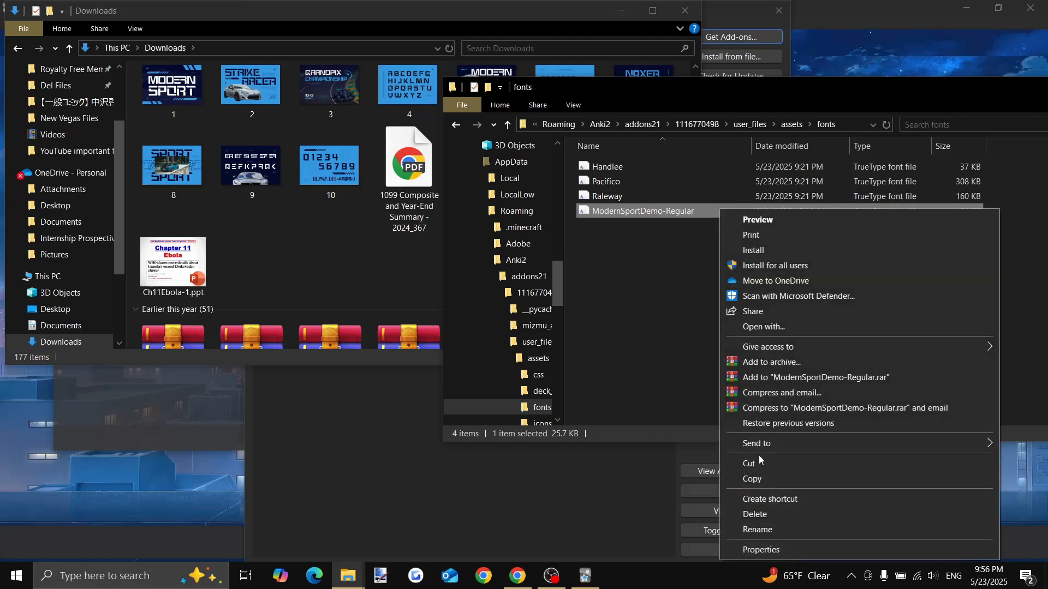
{"action": "left_click", "coordinate": [762, 548]}
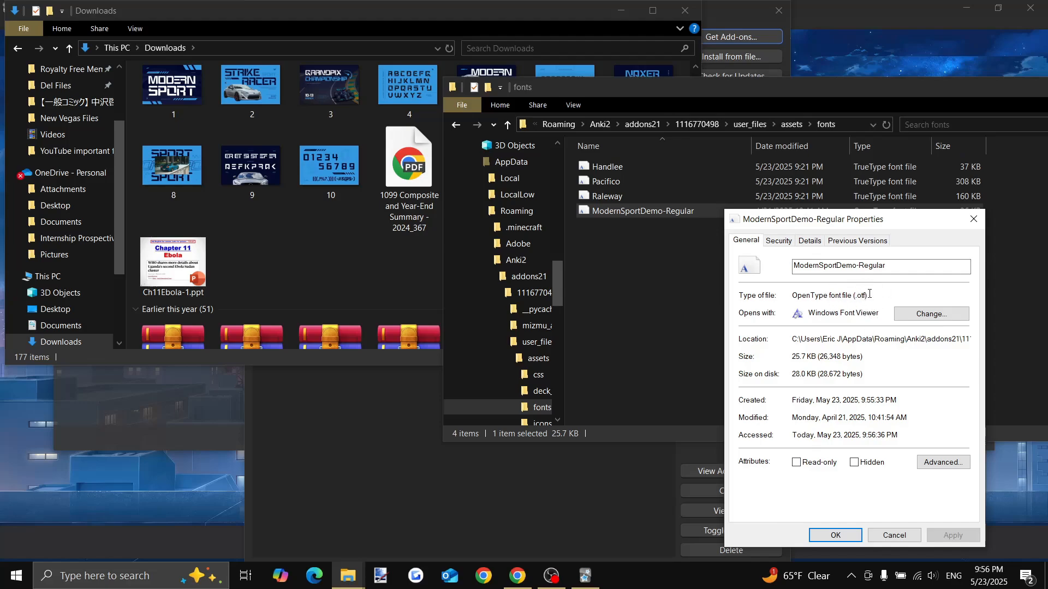
{"action": "left_click", "coordinate": [974, 219]}
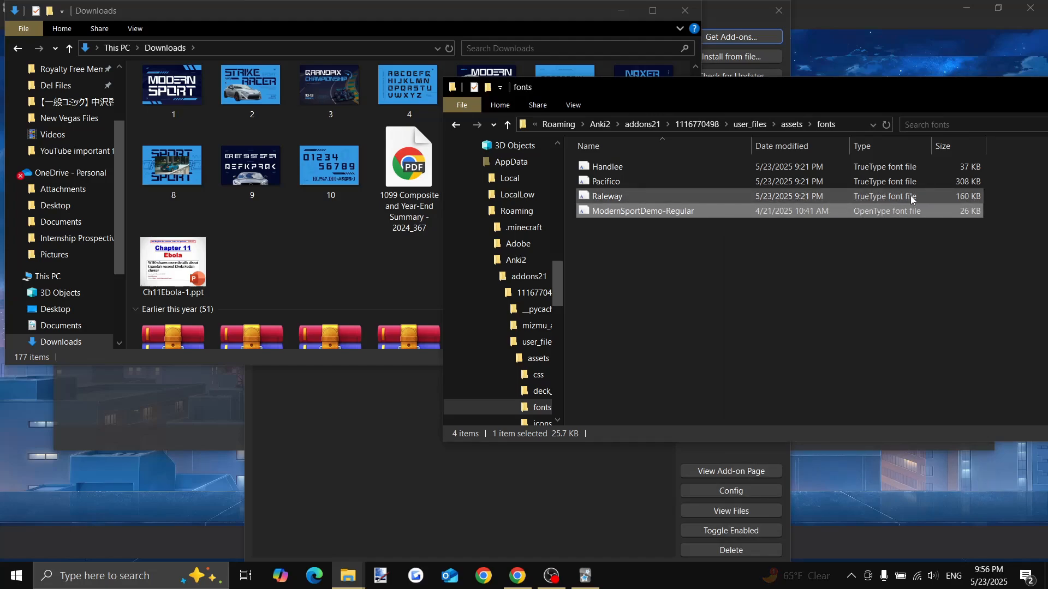
Close the Downloads window and open the default JSON file from the add-on's theme_settings folder in Notepad
{"action": "left_click", "coordinate": [371, 284]}
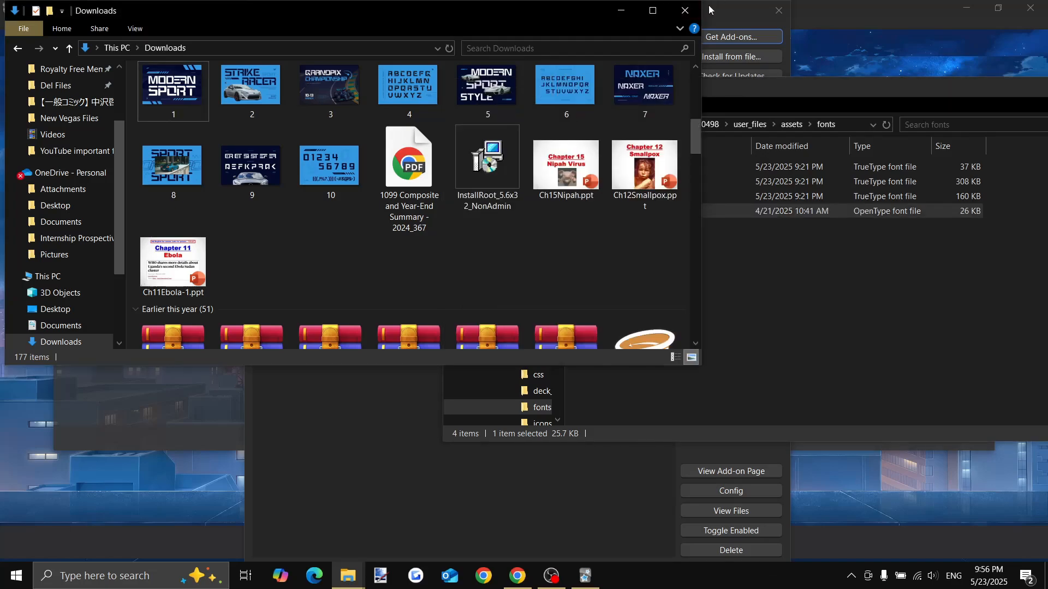
{"action": "left_click", "coordinate": [685, 11]}
{"action": "left_click_drag", "start_coordinate": [835, 87], "coordinate": [575, 133]}
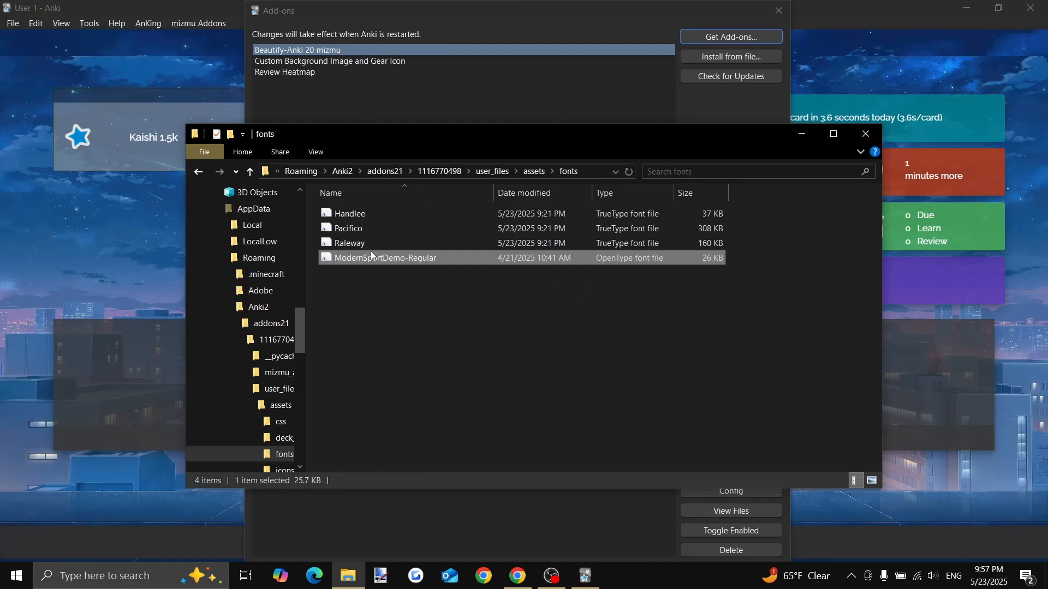
{"action": "left_click", "coordinate": [198, 172]}
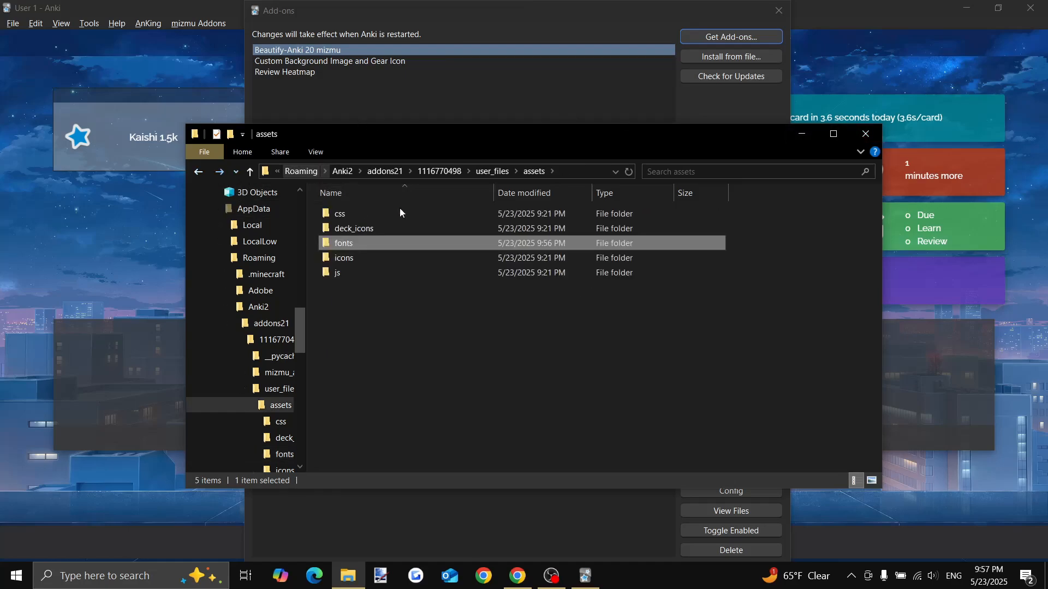
{"action": "key", "text": "alt+Up"}
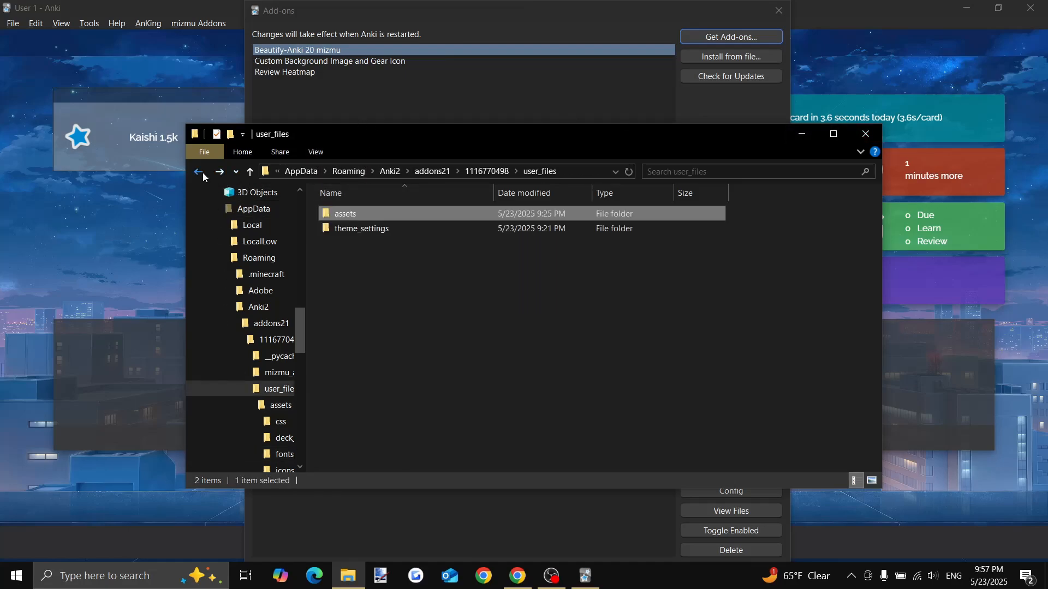
{"action": "left_click", "coordinate": [353, 229]}
{"action": "double_click", "coordinate": [352, 229]}
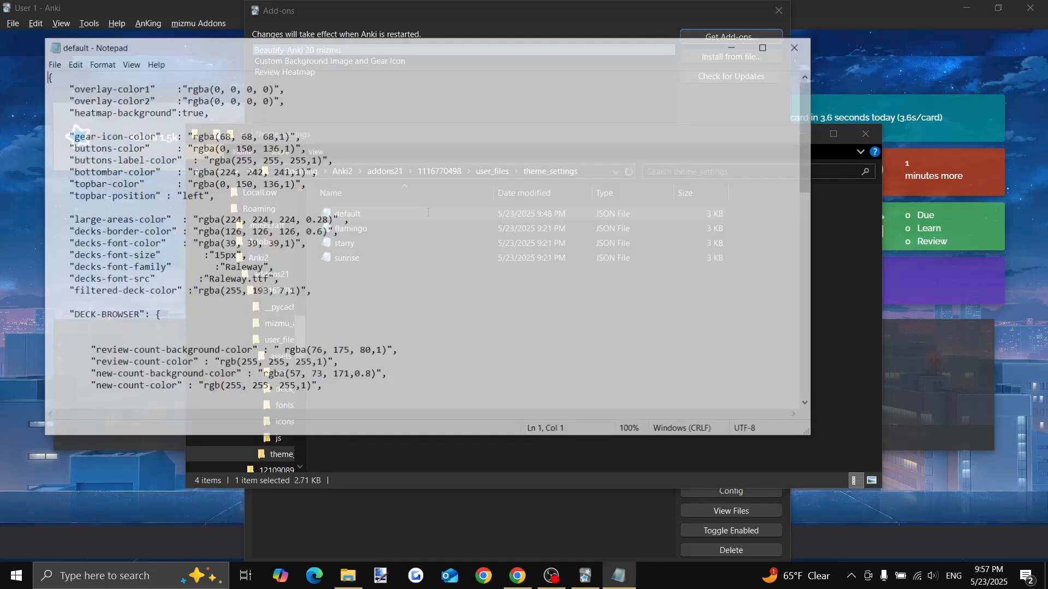
Set decks-font-size to 25px in the default theme file
{"action": "double_click", "coordinate": [427, 213]}
{"action": "scroll", "coordinate": [382, 208], "scroll_direction": "down", "scroll_amount": 2}
{"action": "scroll", "coordinate": [327, 270], "scroll_direction": "up", "scroll_amount": 2}
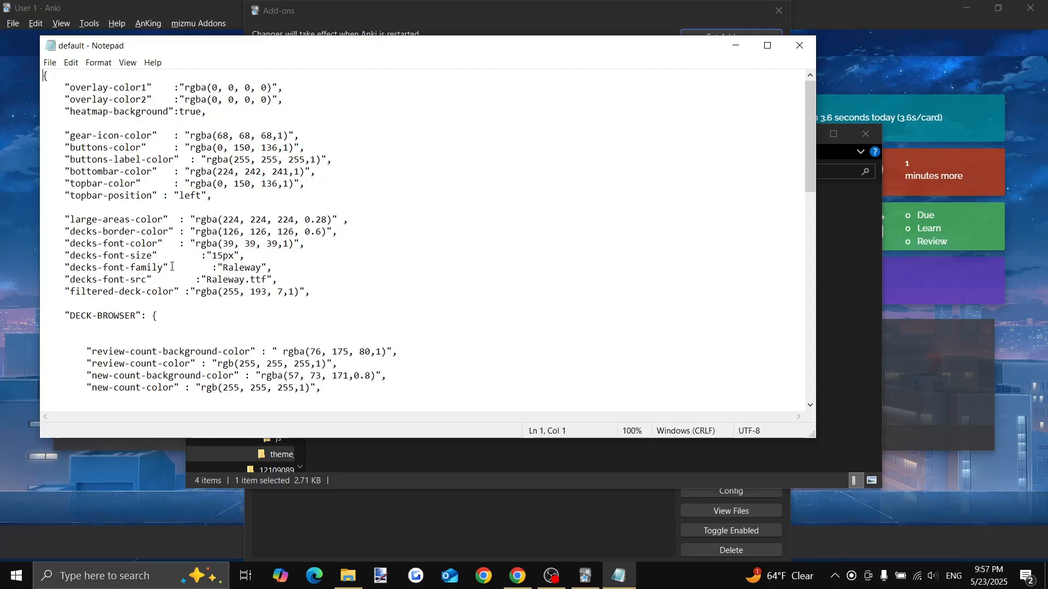
{"action": "left_click", "coordinate": [223, 255]}
{"action": "key", "text": "BackSpace"}
{"action": "key", "text": "BackSpace"}
{"action": "type", "text": "25"}
Replace the decks-font-family value in the default theme file with ModernSportDemo
{"action": "left_click", "coordinate": [261, 267]}
{"action": "key", "text": "BackSpace"}
{"action": "key", "text": "BackSpace"}
{"action": "key", "text": "BackSpace"}
{"action": "key", "text": "BackSpace"}
{"action": "key", "text": "BackSpace"}
{"action": "key", "text": "BackSpace"}
{"action": "key", "text": "BackSpace"}
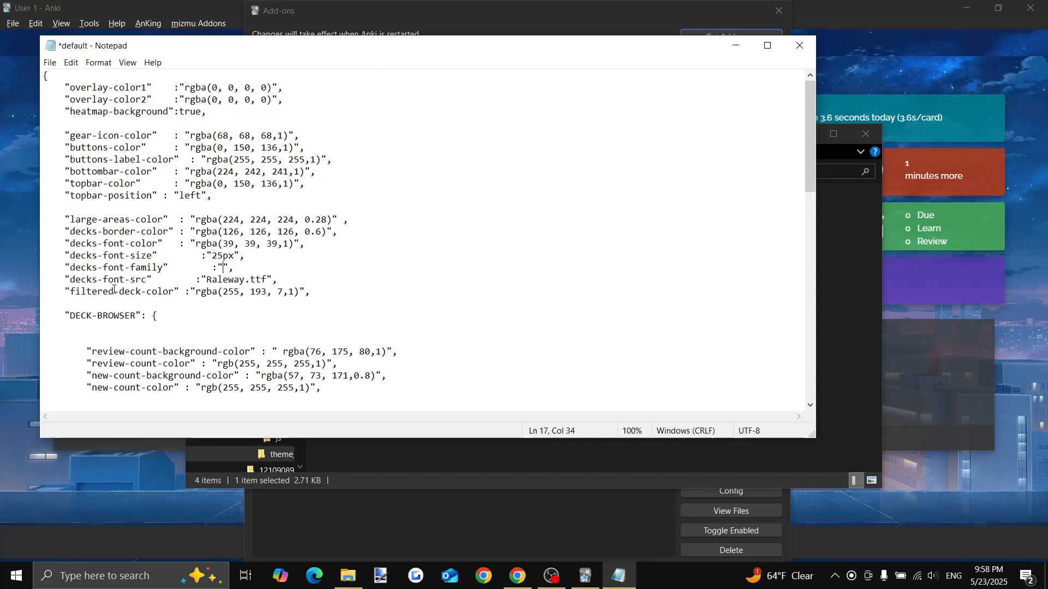
{"action": "type", "text": "ModernSportDemo"}
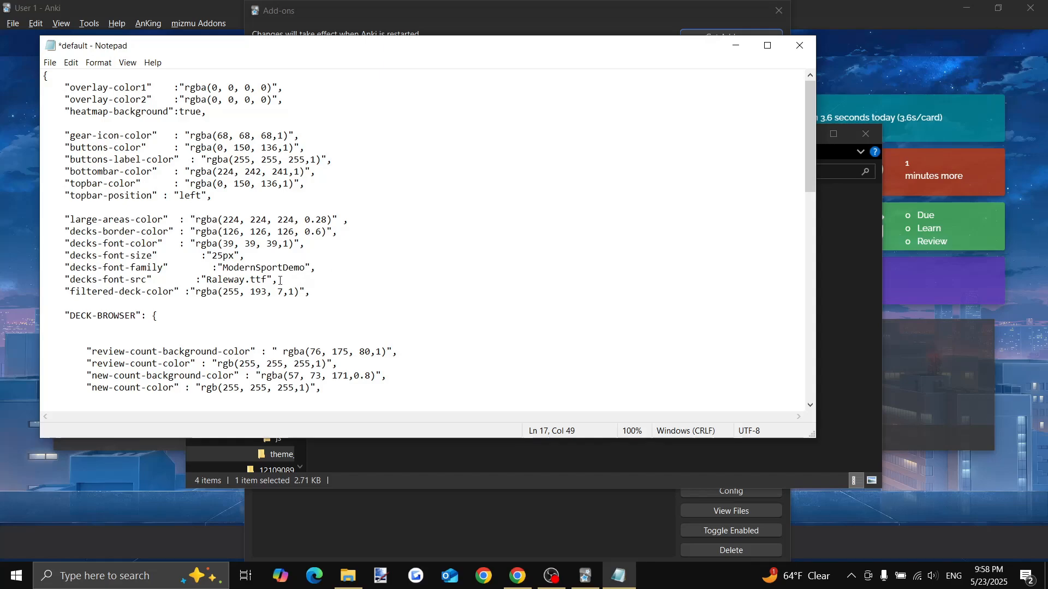
Change the decks-font-src value to ModernSportDemo.otf
{"action": "left_click", "coordinate": [244, 282]}
{"action": "key", "text": "BackSpace"}
{"action": "key", "text": "BackSpace"}
{"action": "key", "text": "BackSpace"}
{"action": "key", "text": "BackSpace"}
{"action": "key", "text": "BackSpace"}
{"action": "key", "text": "BackSpace"}
{"action": "key", "text": "BackSpace"}
{"action": "type", "text": "ModernSportDemo"}
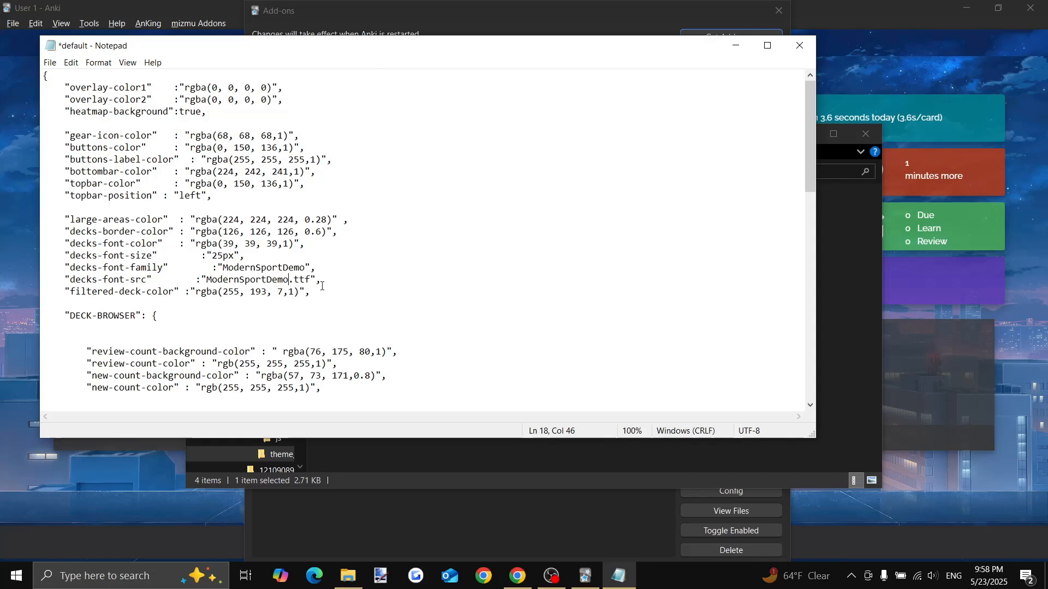
{"action": "left_click", "coordinate": [299, 280]}
{"action": "key", "text": "BackSpace"}
{"action": "type", "text": "o"}
Set deck-name-font-family in the DECK-OVERVIEW section to ModernSportDemo
{"action": "scroll", "coordinate": [354, 151], "scroll_direction": "down", "scroll_amount": 3}
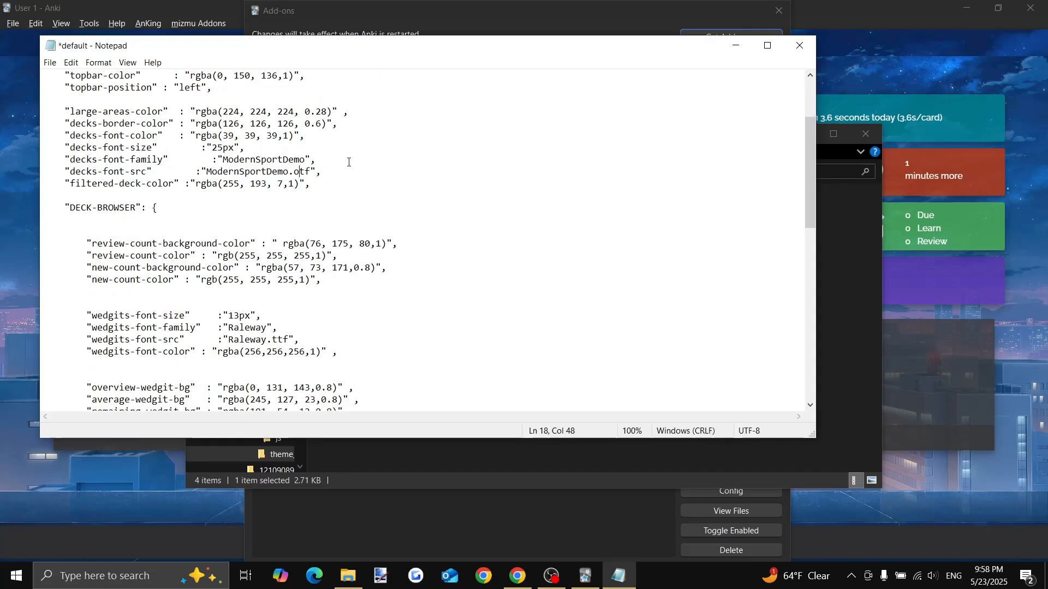
{"action": "scroll", "coordinate": [348, 162], "scroll_direction": "down", "scroll_amount": 1}
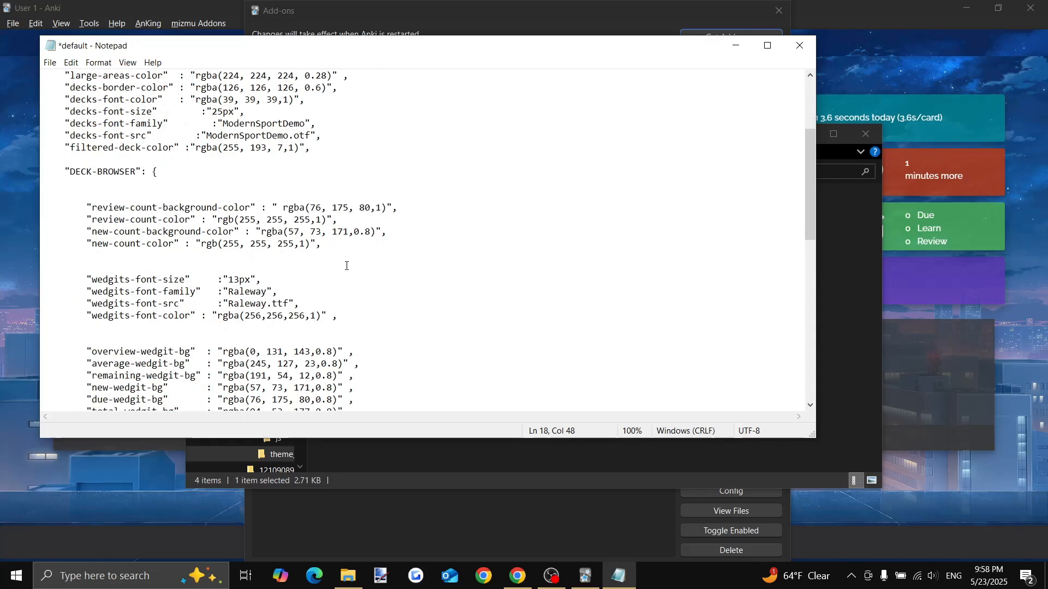
{"action": "scroll", "coordinate": [394, 172], "scroll_direction": "down", "scroll_amount": 1}
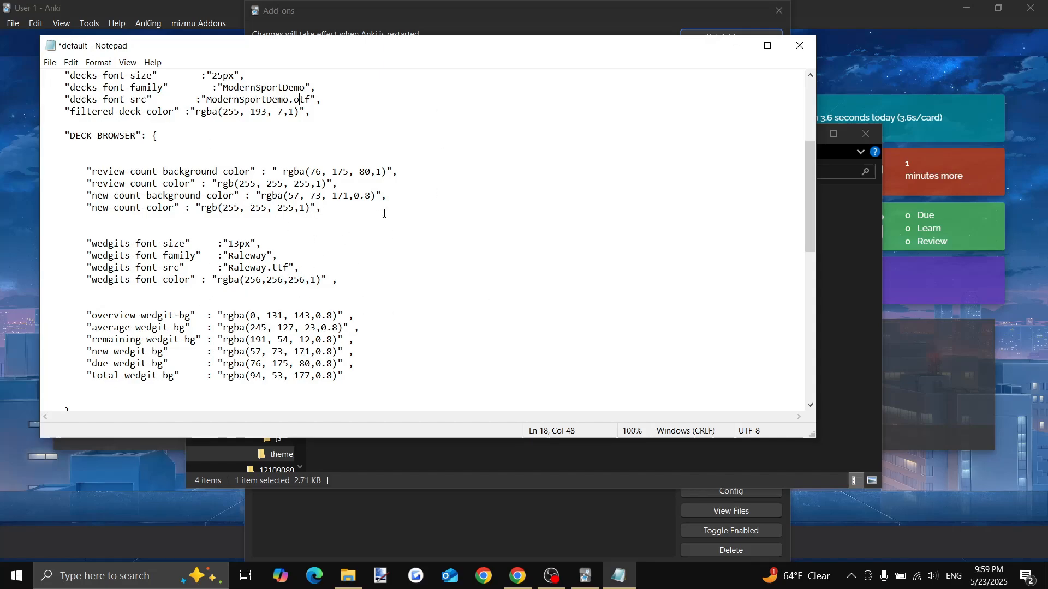
{"action": "scroll", "coordinate": [325, 296], "scroll_direction": "down", "scroll_amount": 2}
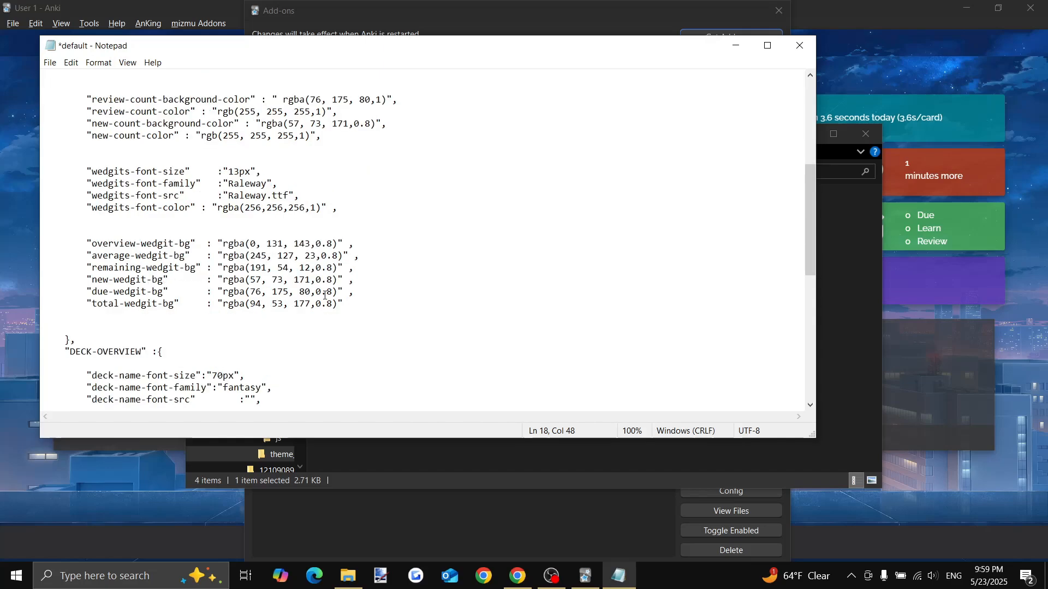
{"action": "scroll", "coordinate": [331, 293], "scroll_direction": "down", "scroll_amount": 6}
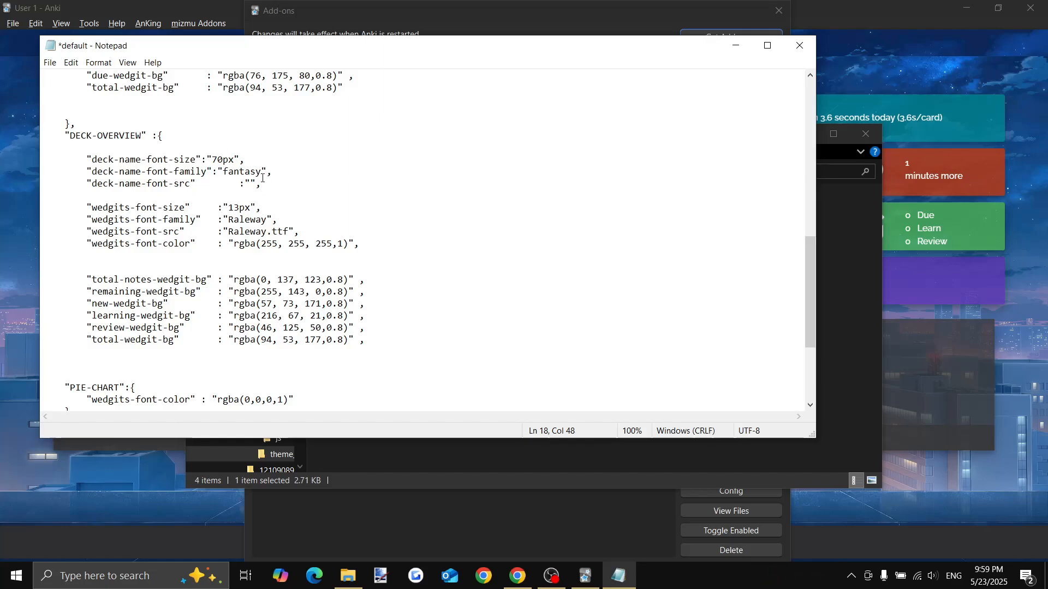
{"action": "key", "text": "BackSpace"}
{"action": "key", "text": "BackSpace"}
{"action": "key", "text": "BackSpace"}
{"action": "key", "text": "BackSpace"}
{"action": "key", "text": "BackSpace"}
{"action": "key", "text": "BackSpace"}
{"action": "key", "text": "BackSpace"}
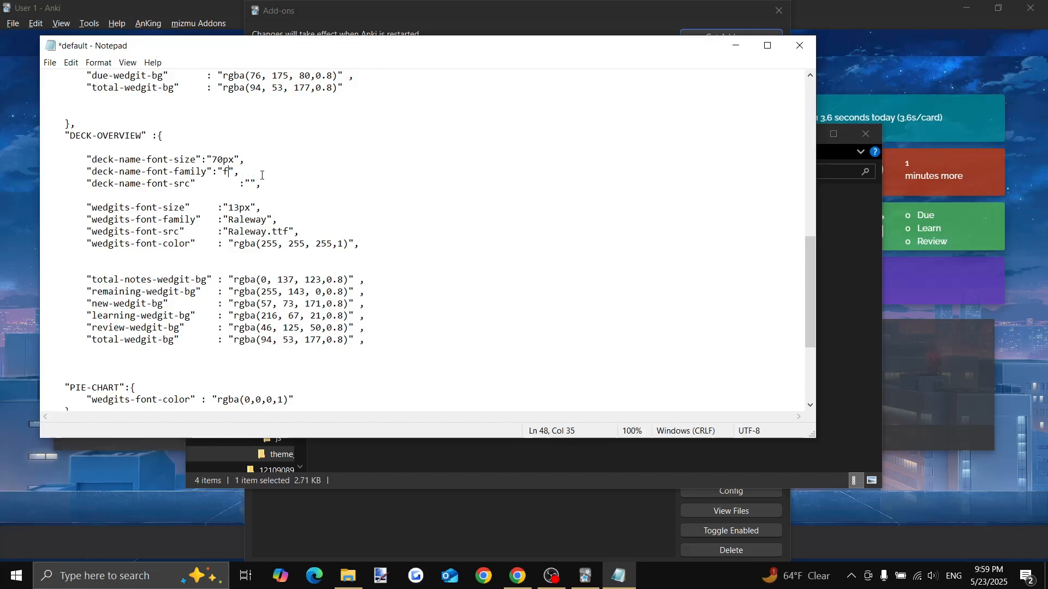
{"action": "type", "text": "Modern"}
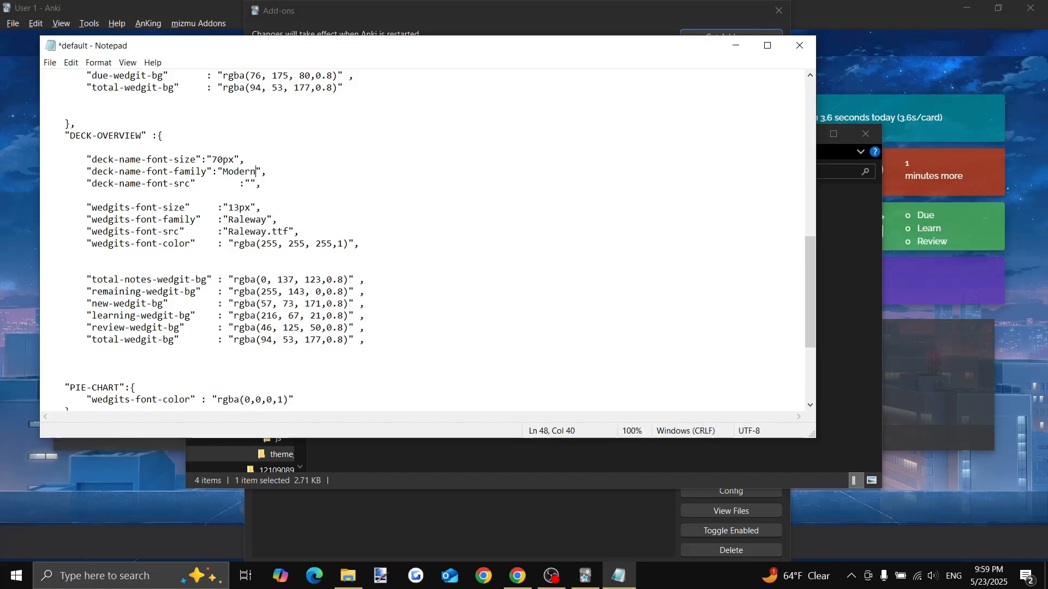
{"action": "type", "text": "SportDemo"}
Remove the extra spacing before the DECK-OVERVIEW deck-name-font-src value and set it to ModernSportDemo.otf
{"action": "left_click", "coordinate": [240, 184]}
{"action": "key", "text": "BackSpace"}
{"action": "key", "text": "BackSpace"}
{"action": "key", "text": "BackSpace"}
{"action": "key", "text": "BackSpace"}
{"action": "left_click", "coordinate": [225, 186]}
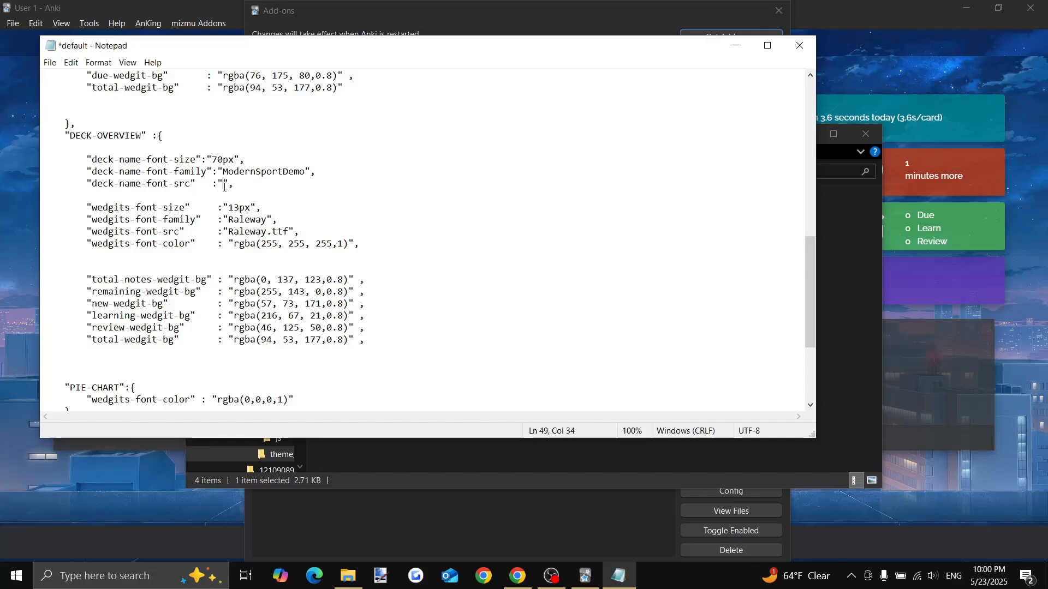
{"action": "type", "text": "ModernSportDemo.otf\","}
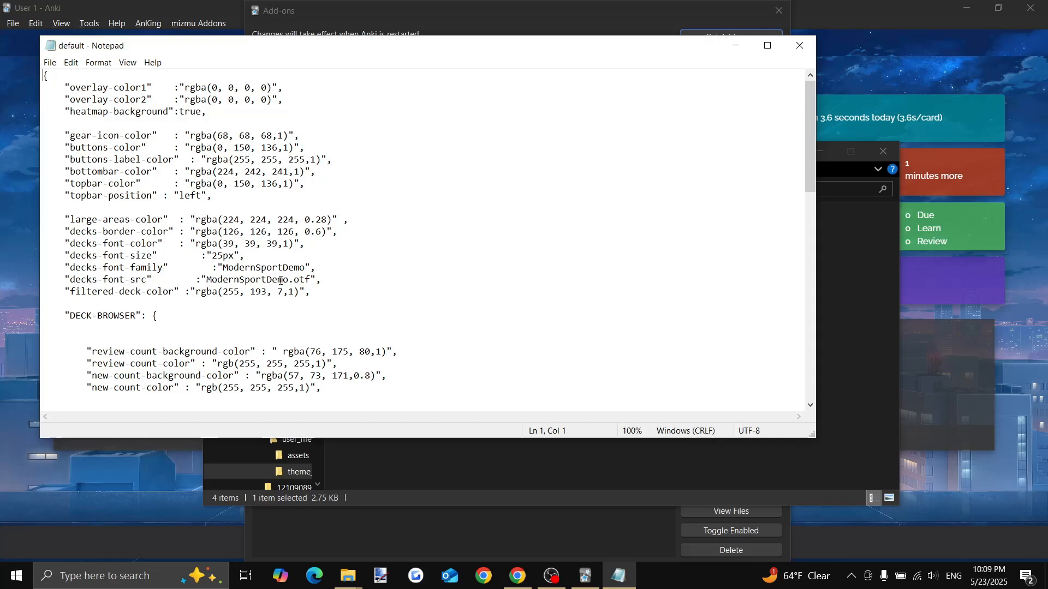
Minimize the theme file and its folder, and rename ModernSportDemo-Regular in the add-on's fonts folder to ModernSportDemo
{"action": "left_click", "coordinate": [736, 46]}
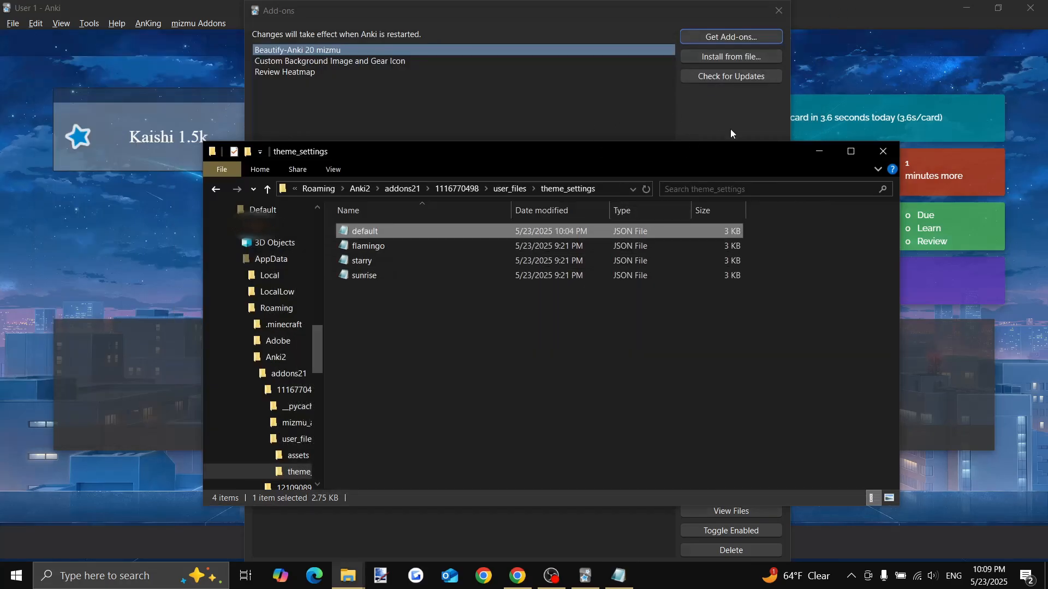
{"action": "left_click", "coordinate": [819, 152]}
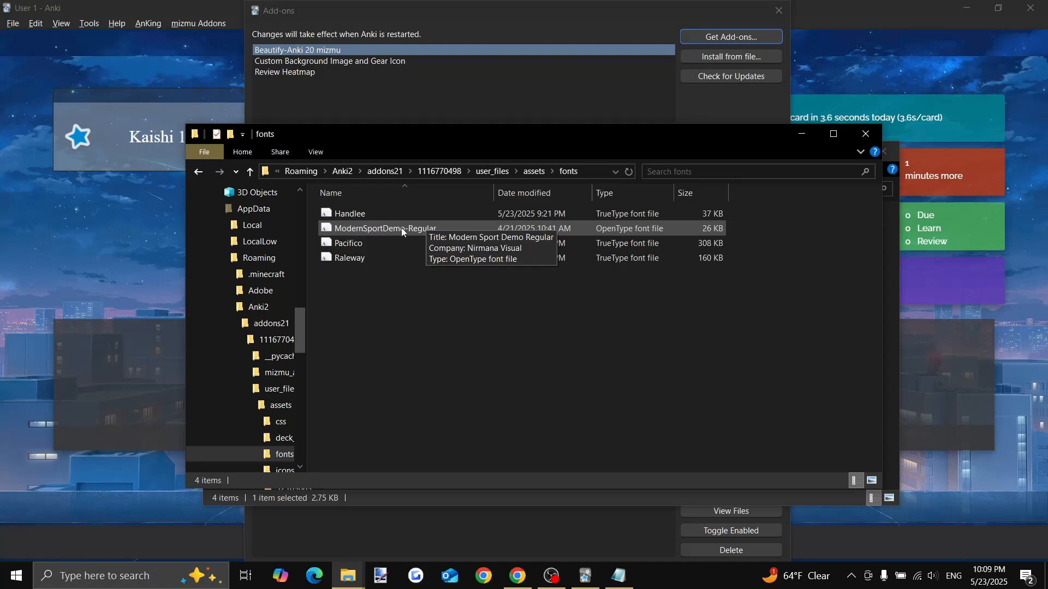
{"action": "left_click", "coordinate": [470, 228]}
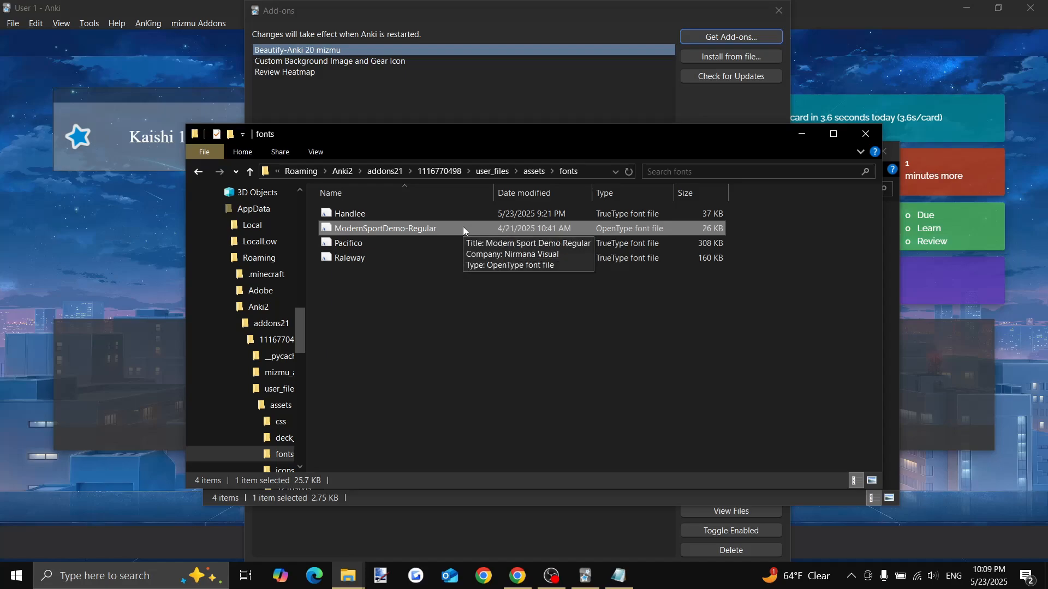
{"action": "right_click", "coordinate": [463, 227]}
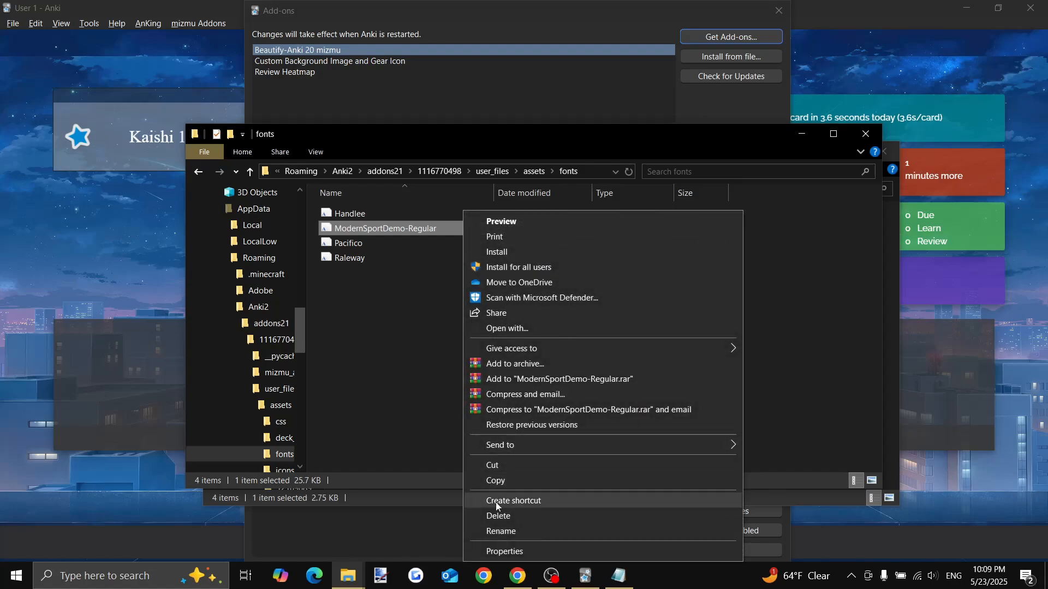
{"action": "left_click", "coordinate": [507, 531]}
{"action": "left_click", "coordinate": [449, 225]}
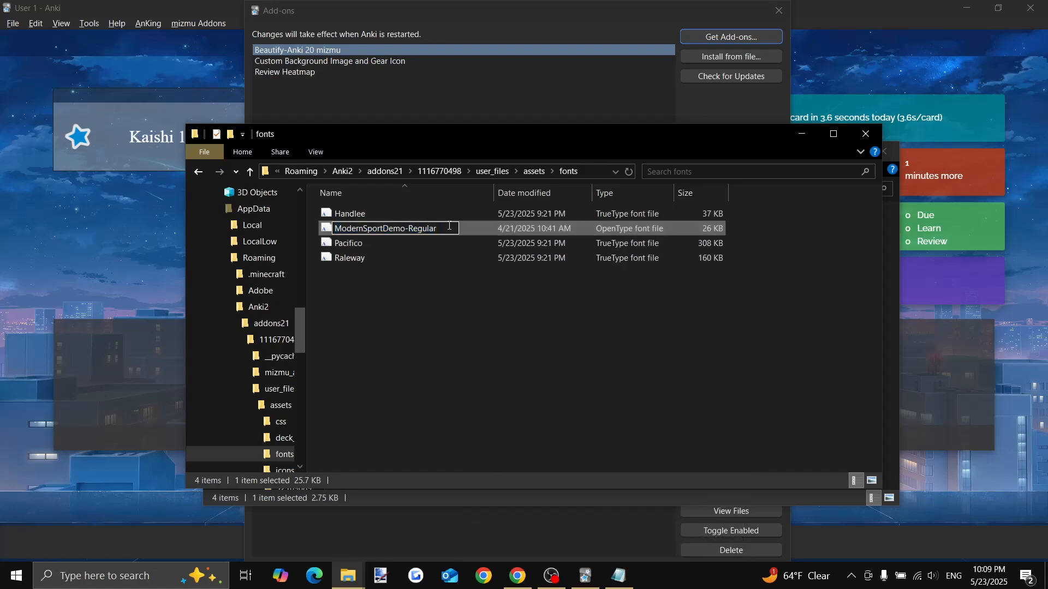
{"action": "key", "text": "BackSpace"}
{"action": "key", "text": "BackSpace"}
{"action": "key", "text": "BackSpace"}
{"action": "key", "text": "BackSpace"}
{"action": "key", "text": "BackSpace"}
{"action": "key", "text": "BackSpace"}
{"action": "key", "text": "BackSpace"}
{"action": "key", "text": "BackSpace"}
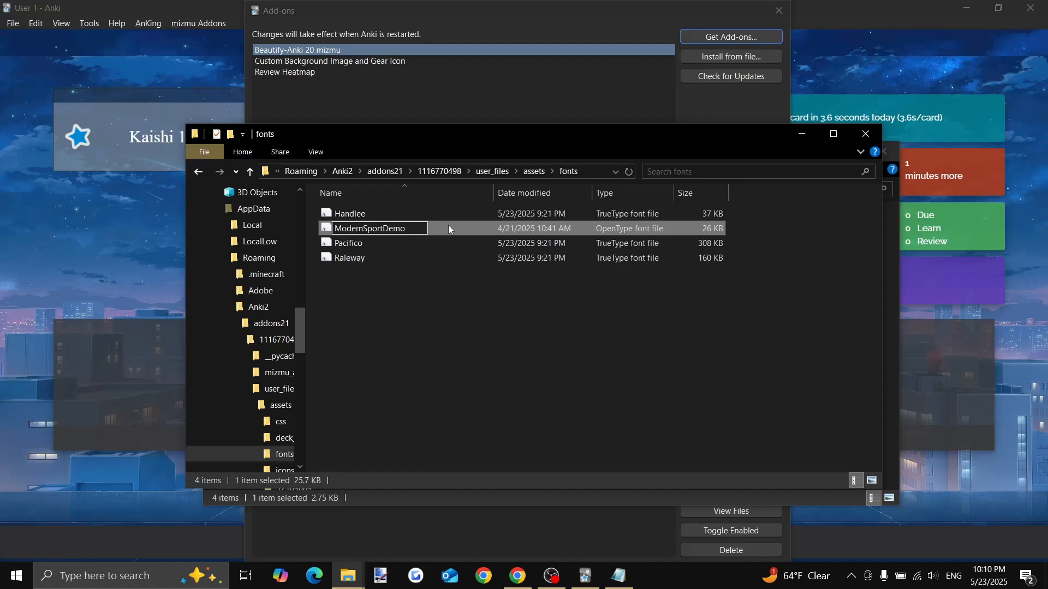
{"action": "key", "text": "Return"}
{"action": "left_click", "coordinate": [463, 310]}
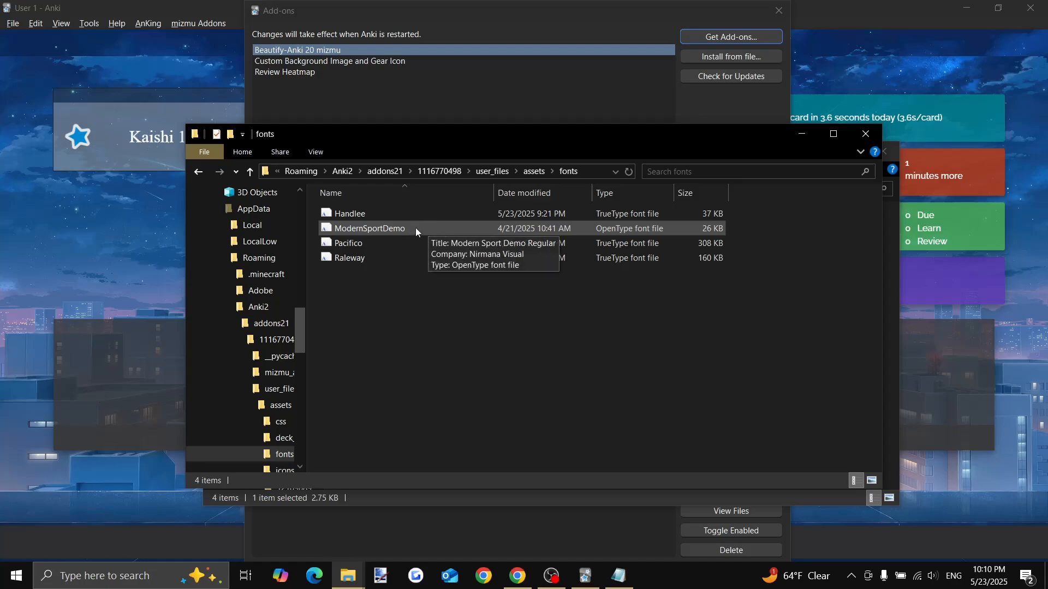
Close the fonts folder and review the font entries in the default theme file before closing it
{"action": "left_click", "coordinate": [865, 135]}
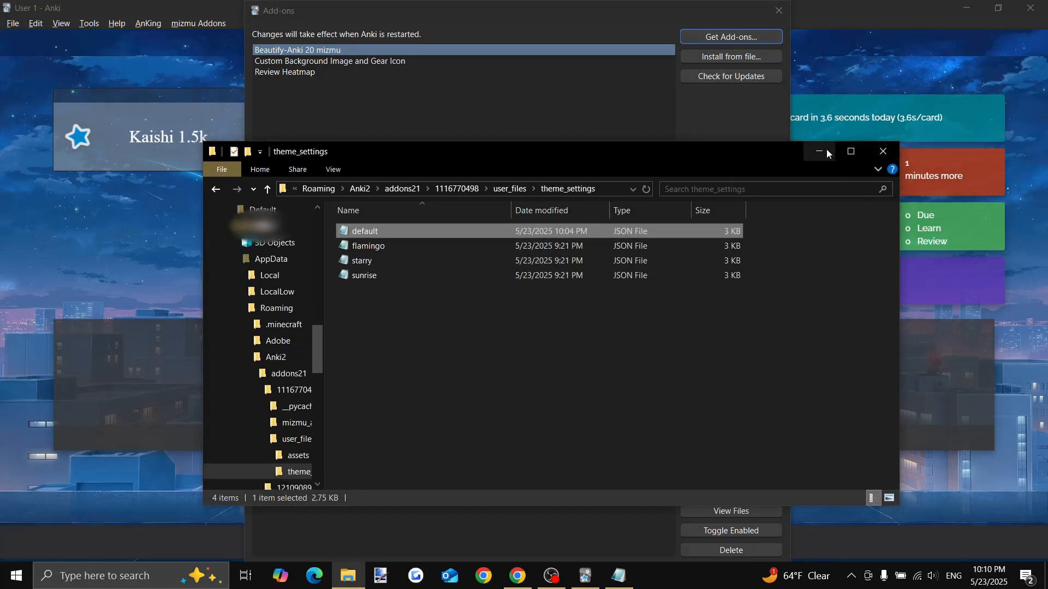
{"action": "double_click", "coordinate": [477, 233]}
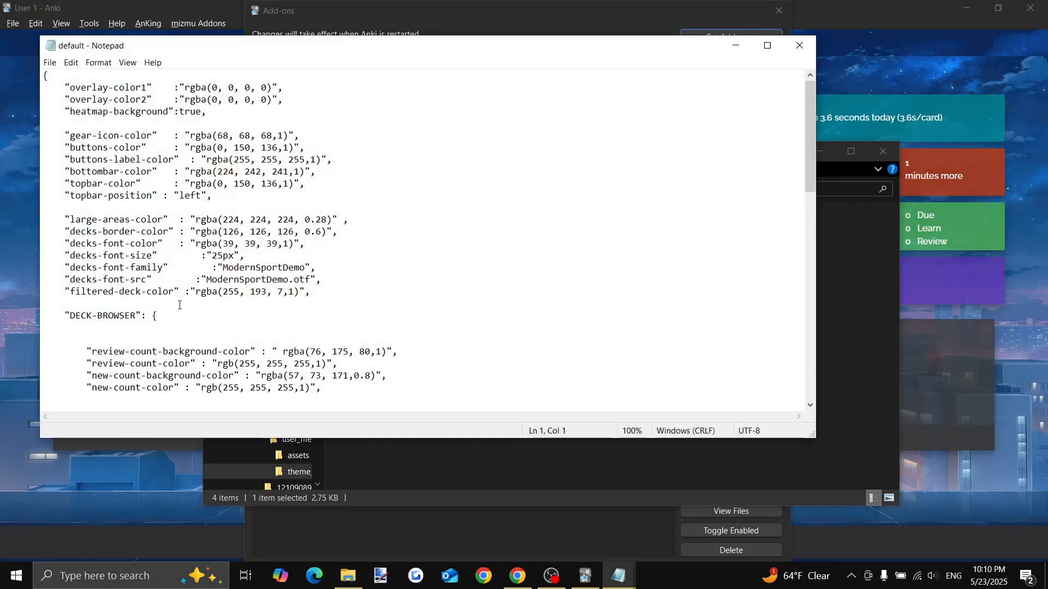
{"action": "scroll", "coordinate": [178, 307], "scroll_direction": "down", "scroll_amount": 5}
{"action": "scroll", "coordinate": [183, 317], "scroll_direction": "up", "scroll_amount": 5}
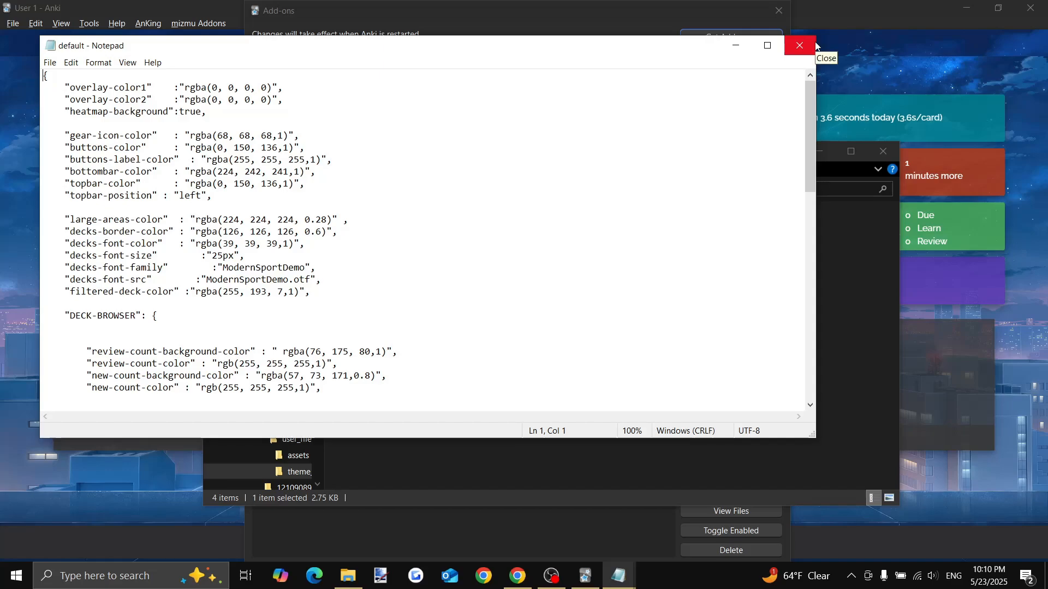
{"action": "left_click", "coordinate": [798, 47]}
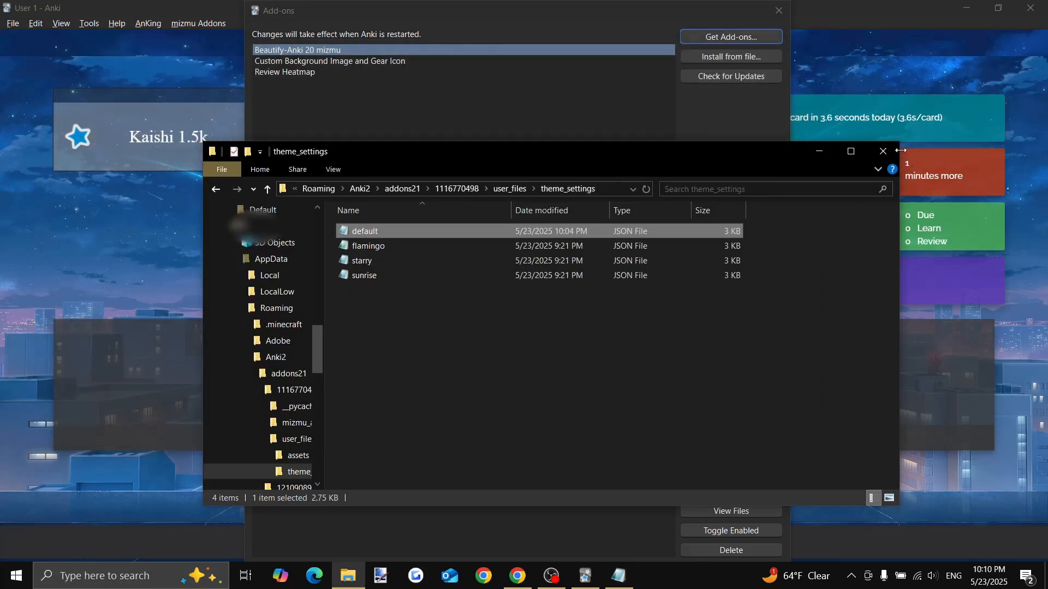
Close the theme_settings folder and the Add-ons window, and restart Anki to apply the font
{"action": "left_click", "coordinate": [883, 151]}
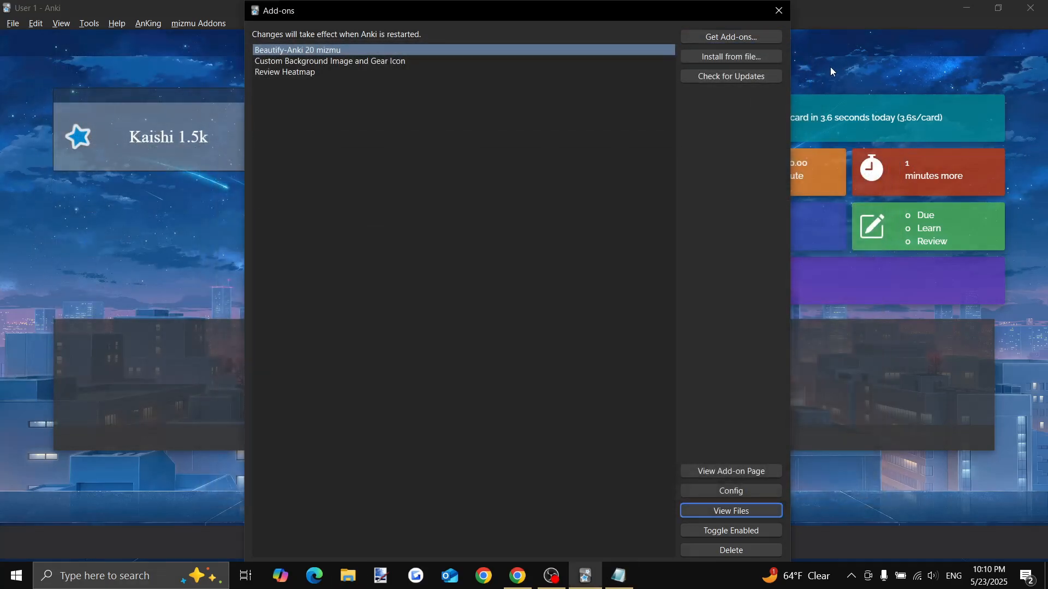
{"action": "left_click", "coordinate": [778, 10]}
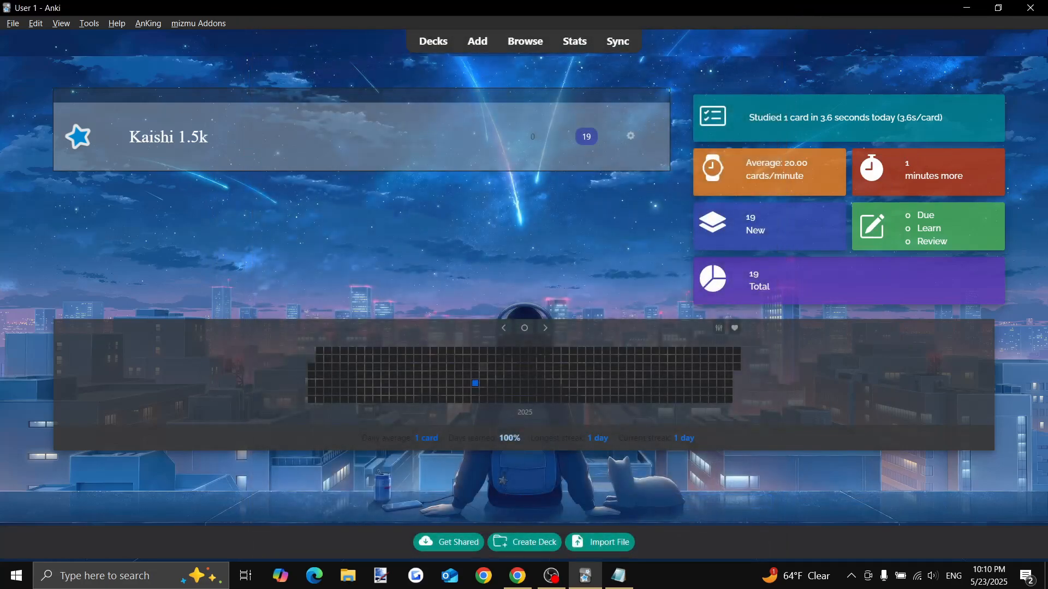
{"action": "left_click", "coordinate": [1036, 10]}
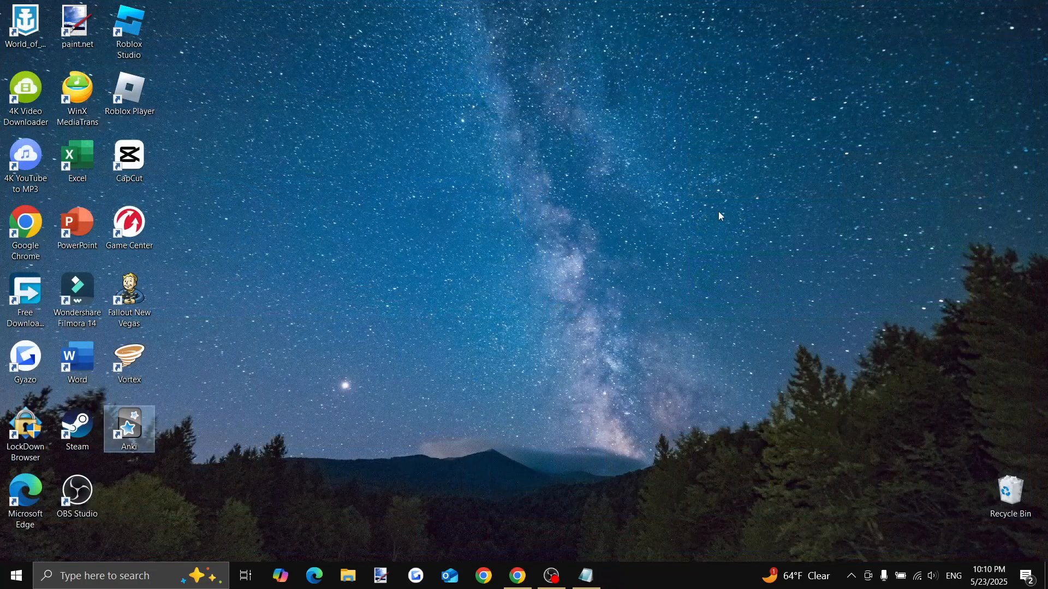
{"action": "double_click", "coordinate": [129, 426]}
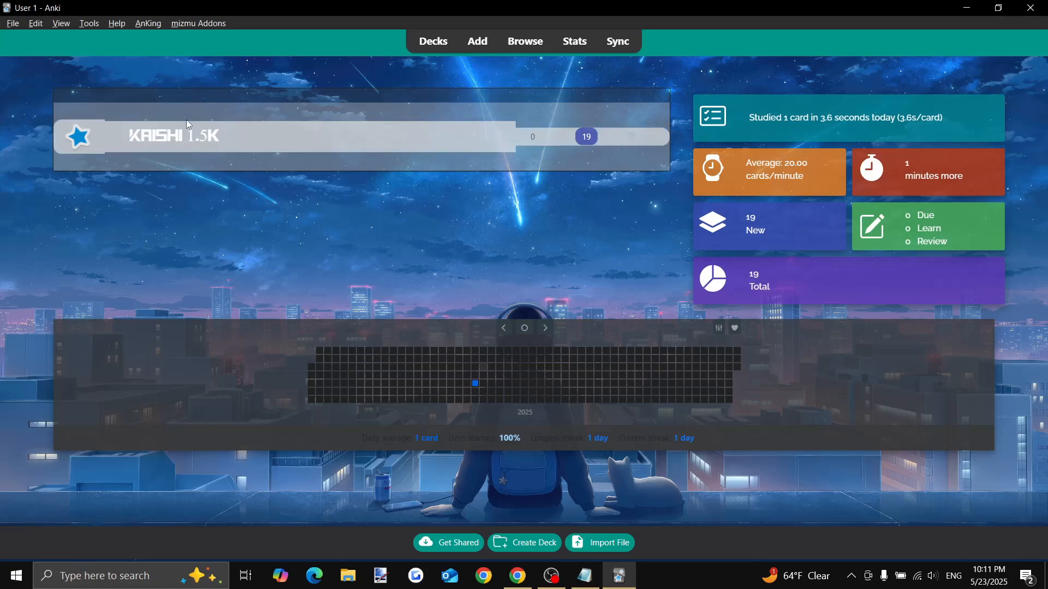
View the Kaishi 1.5k deck's overview page to check its title font, and return to the deck list
{"action": "left_click", "coordinate": [182, 142]}
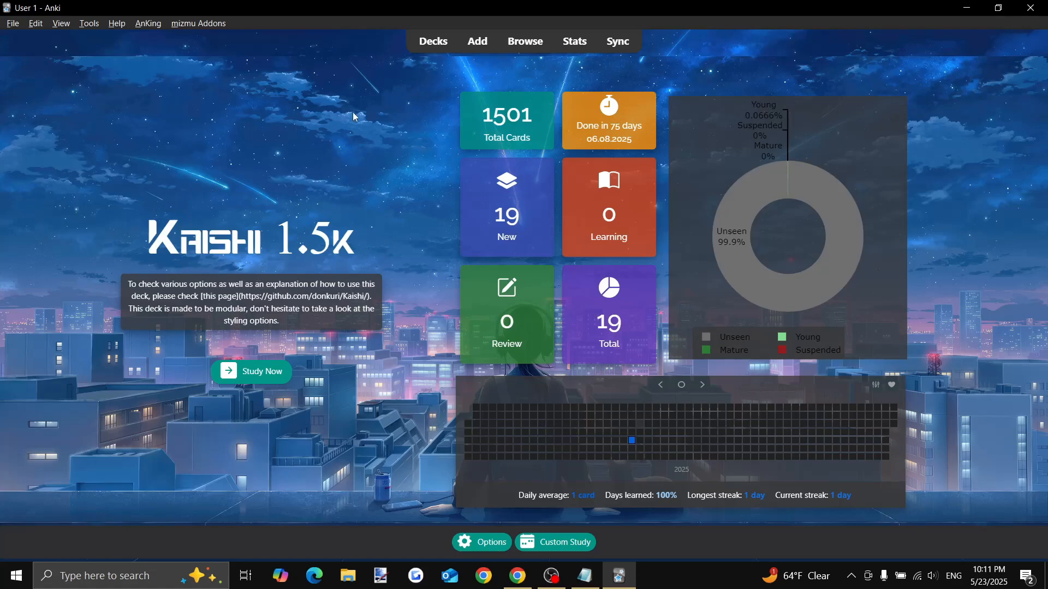
{"action": "key", "text": "d"}
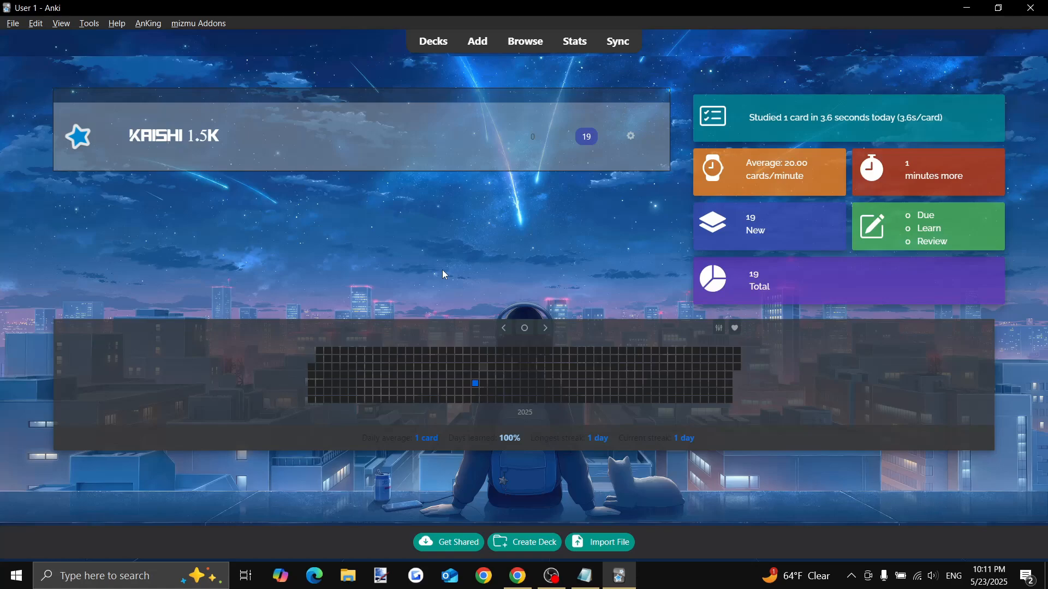